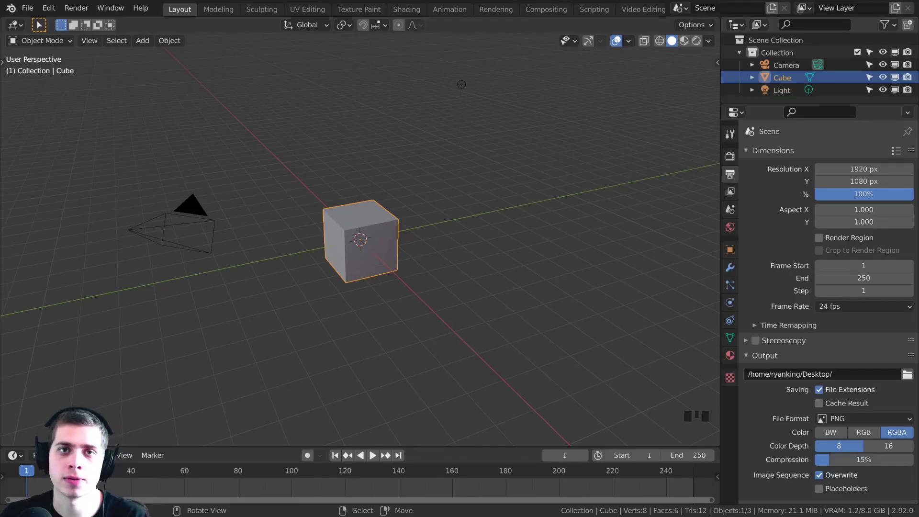
Select all the default objects in the scene (camera, cube and light) and delete them.
shift+middle_drag(405, 158, 424, 193)
key(a)
mouse_move(424, 194)
middle_down()
mouse_move(418, 186)
mouse_move(428, 193)
middle_up()
key(a)
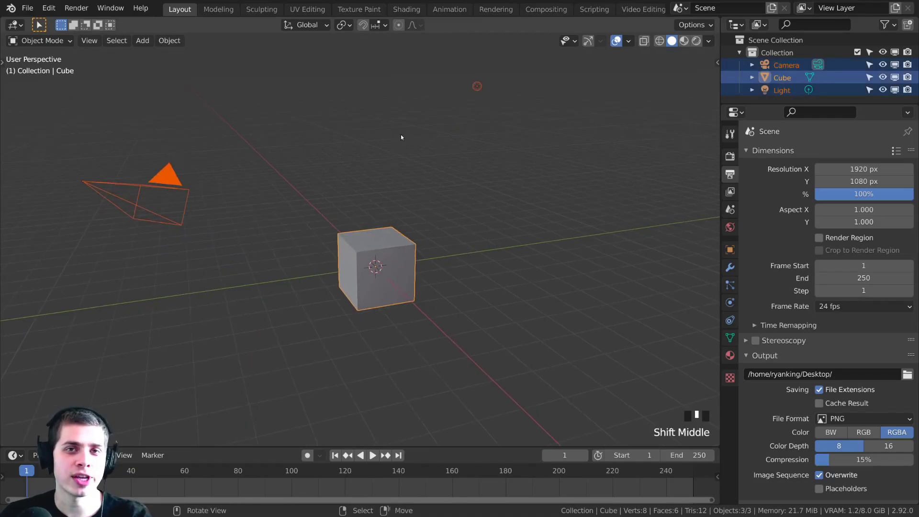
key(x)
key(Return)
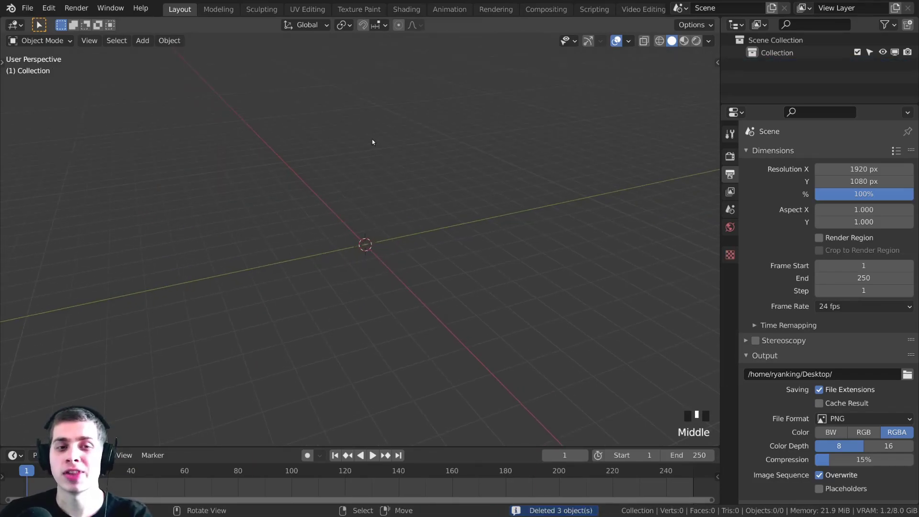
Add a Bezier curve at the origin and frame it in the viewport.
key(shift+a)
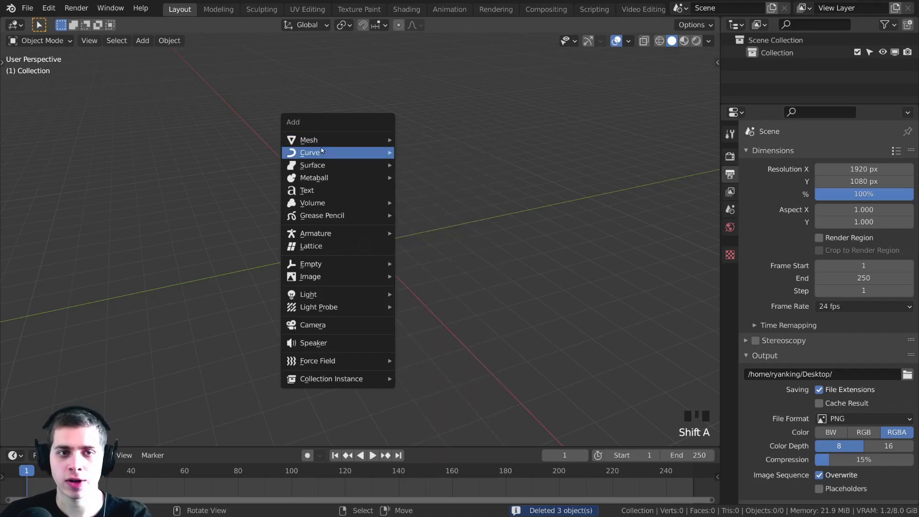
mouse_move(326, 153)
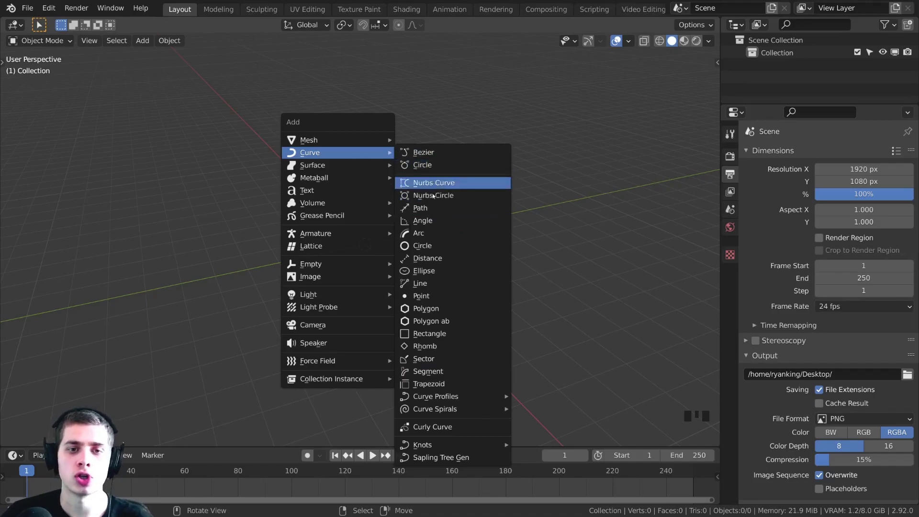
click(432, 152)
scroll(383, 221, up, 5)
key(KP_Decimal)
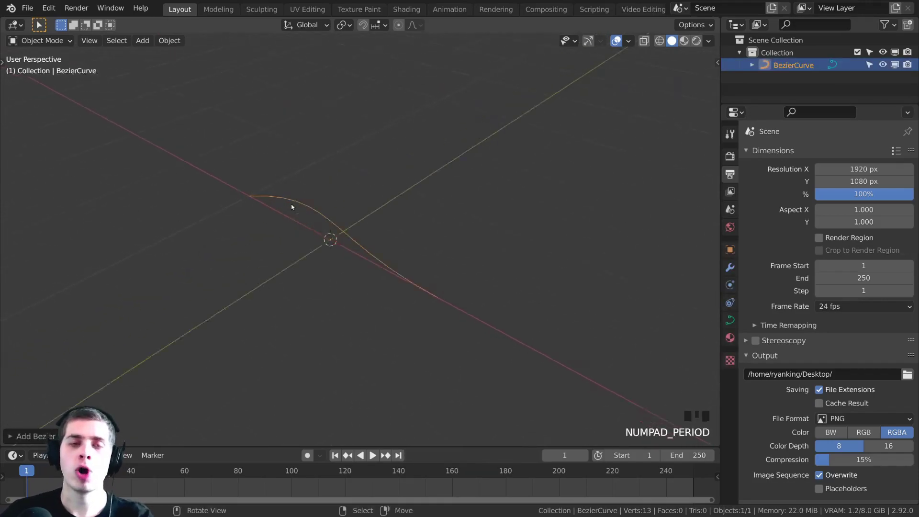
middle_drag(291, 203, 308, 212)
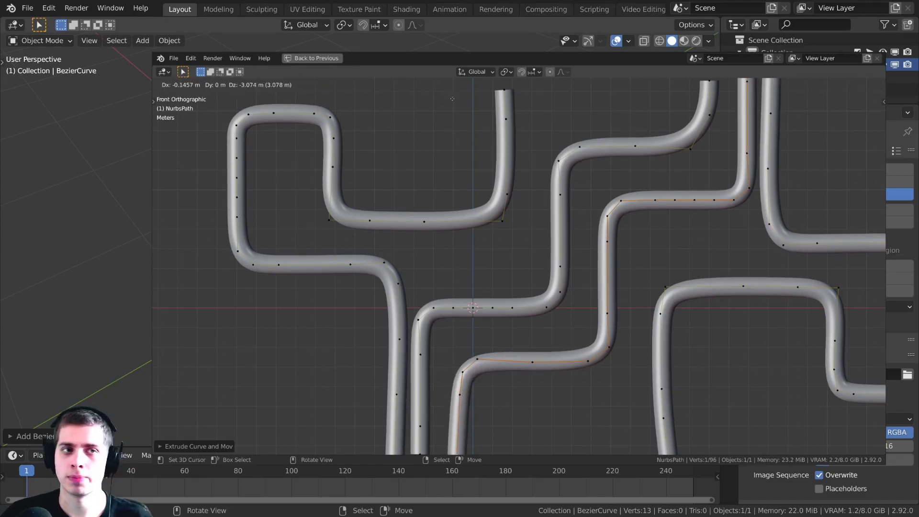
Put the Bezier curve into Edit Mode and examine its control points and handles from several angles.
middle_drag(268, 129, 234, 107)
key(Tab)
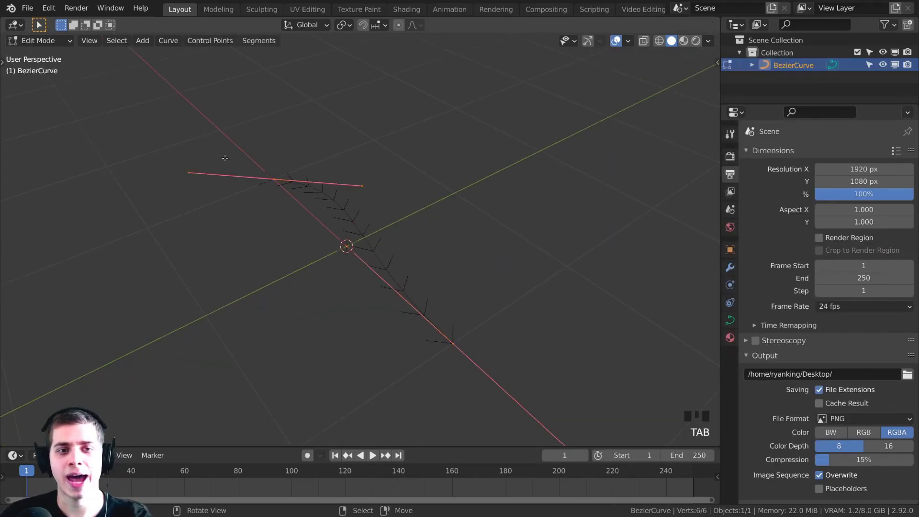
click(38, 43)
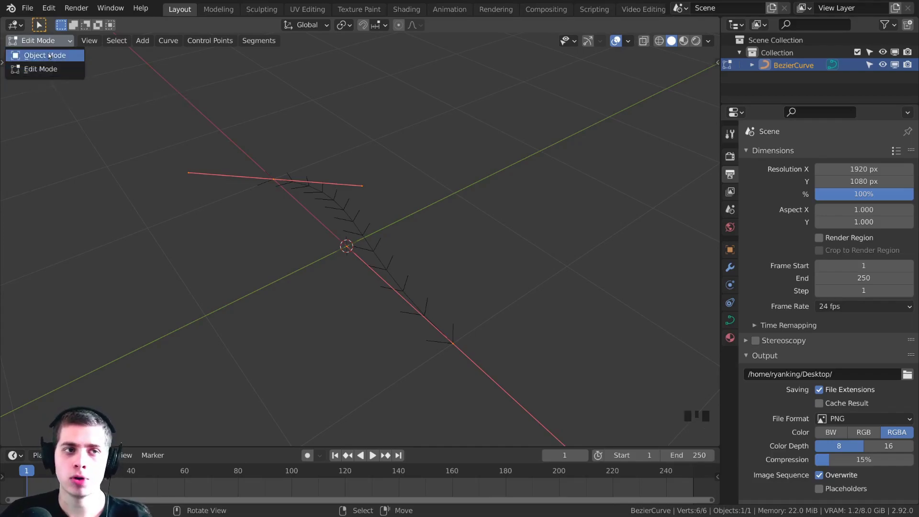
scroll(501, 260, down, 2)
middle_drag(501, 259, 333, 149)
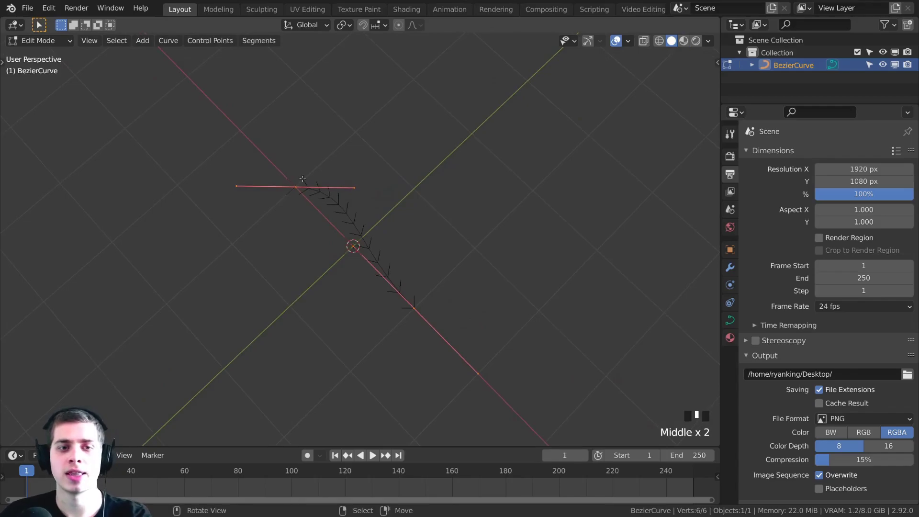
middle_drag(390, 341, 326, 198)
scroll(438, 296, up, 1)
scroll(436, 294, down, 1)
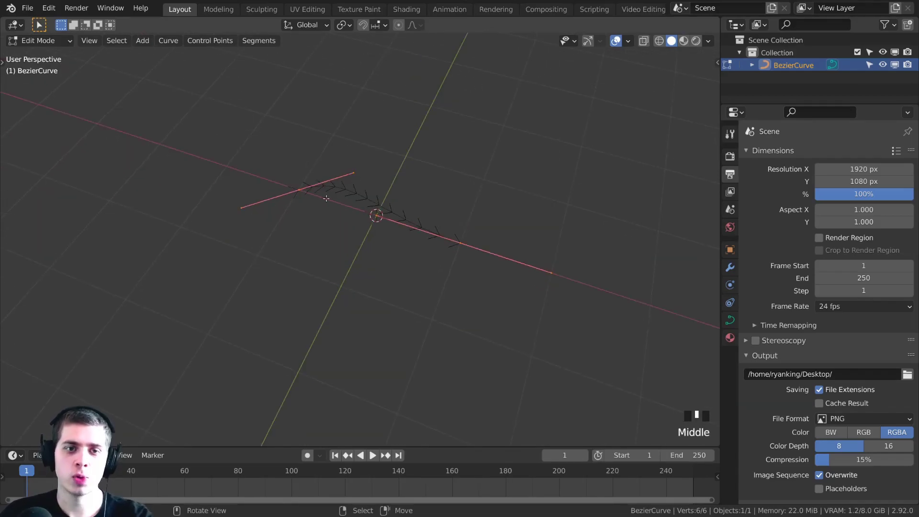
Raise the Bezier curve's start control point off the X axis, scale its handles up slightly, and return to Object Mode.
middle_drag(318, 232, 359, 278)
key(g)
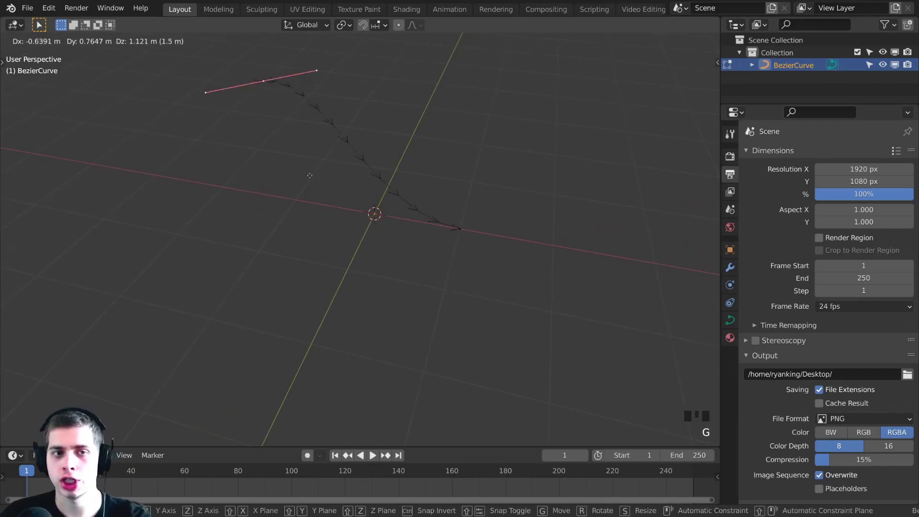
click(354, 210)
key(r)
key(s)
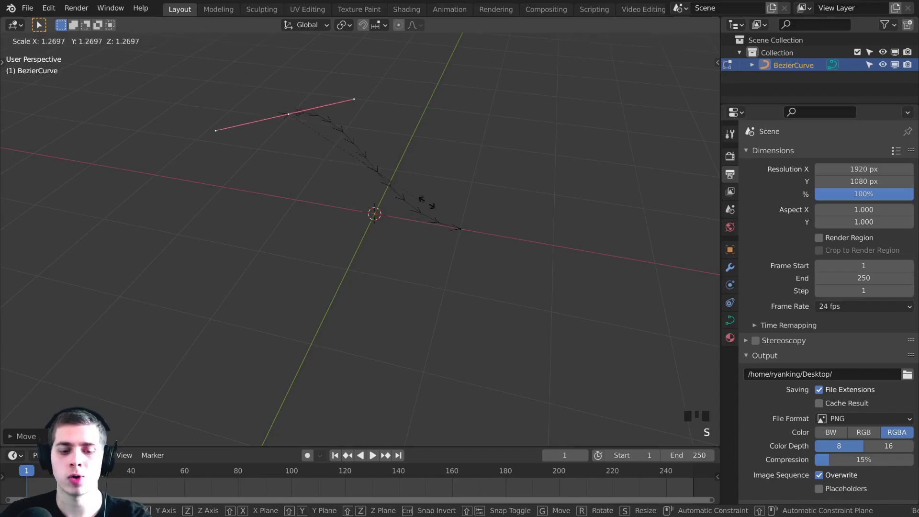
click(416, 144)
middle_drag(416, 144, 296, 123)
scroll(296, 123, up, 2)
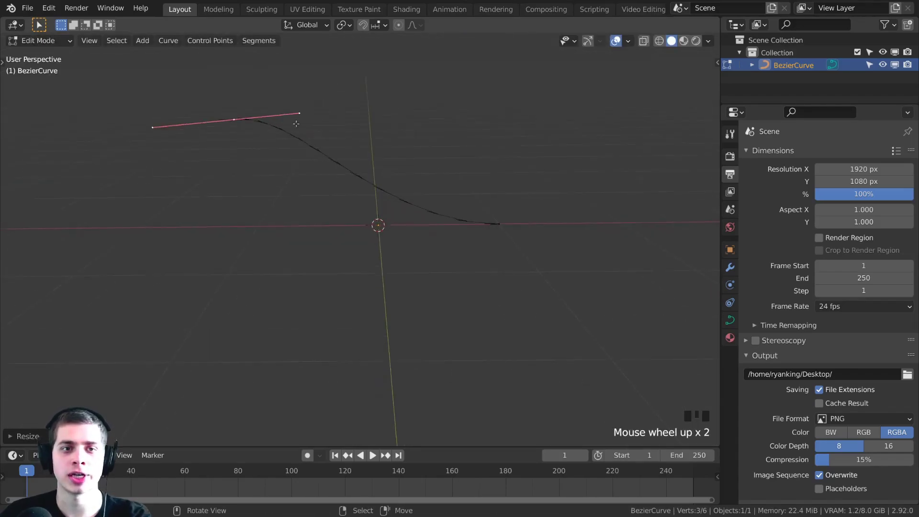
middle_drag(422, 207, 359, 254)
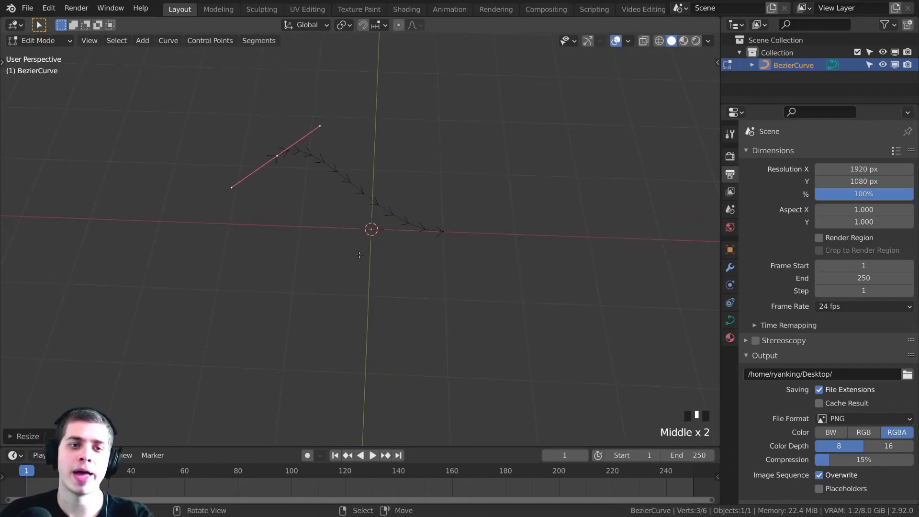
middle_drag(377, 197, 418, 168)
scroll(245, 209, up, 1)
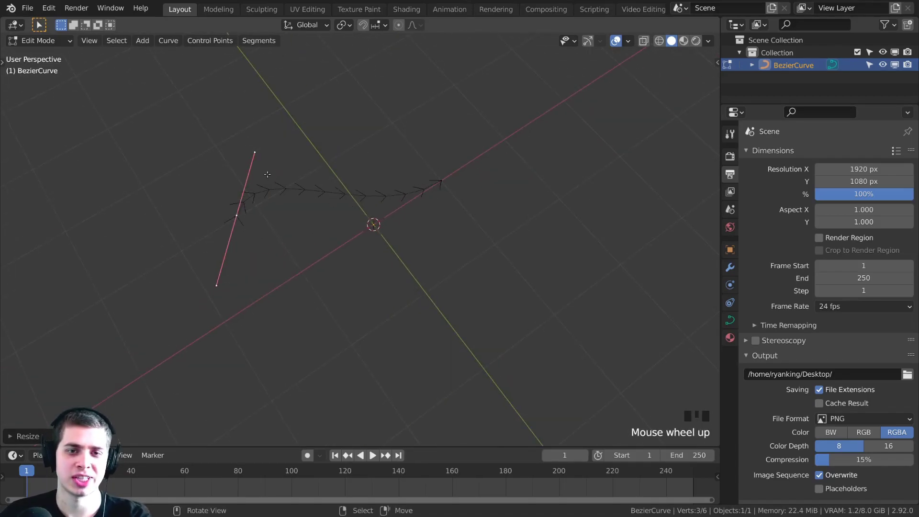
middle_drag(267, 175, 346, 125)
key(Tab)
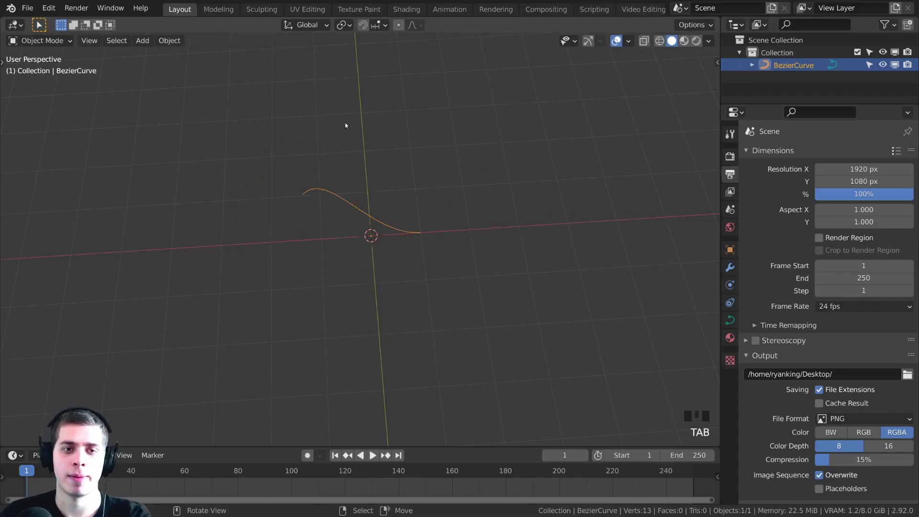
Add a Bezier circle and move it along the X axis until it is clear of the Bezier curve.
key(shift+a)
mouse_move(344, 111)
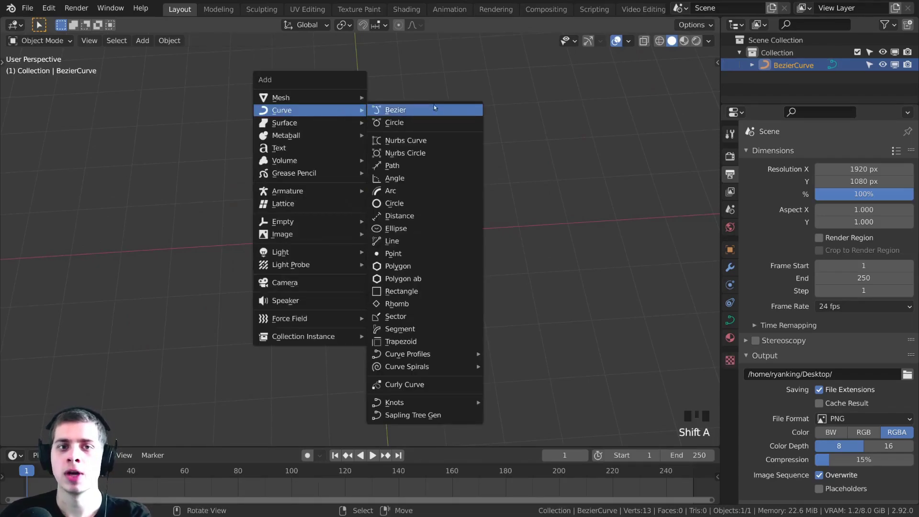
click(404, 123)
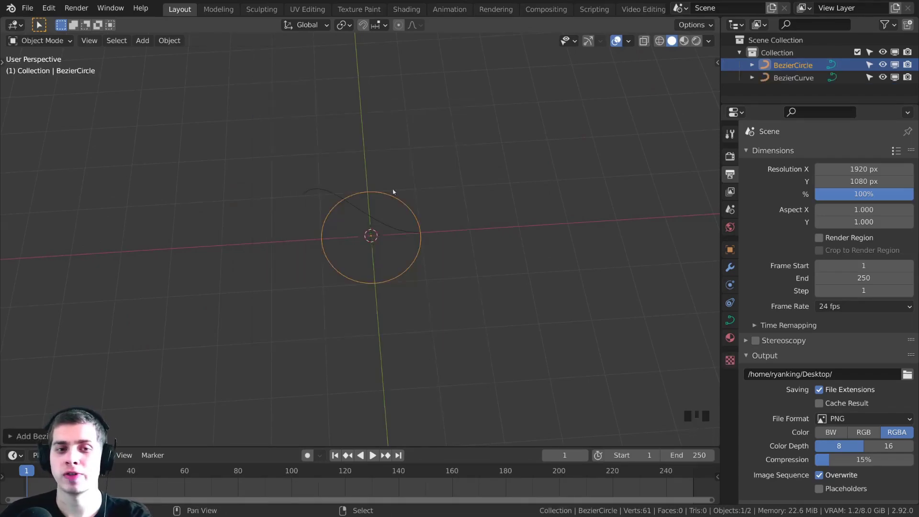
middle_drag(390, 189, 378, 182)
key(g)
click(458, 201)
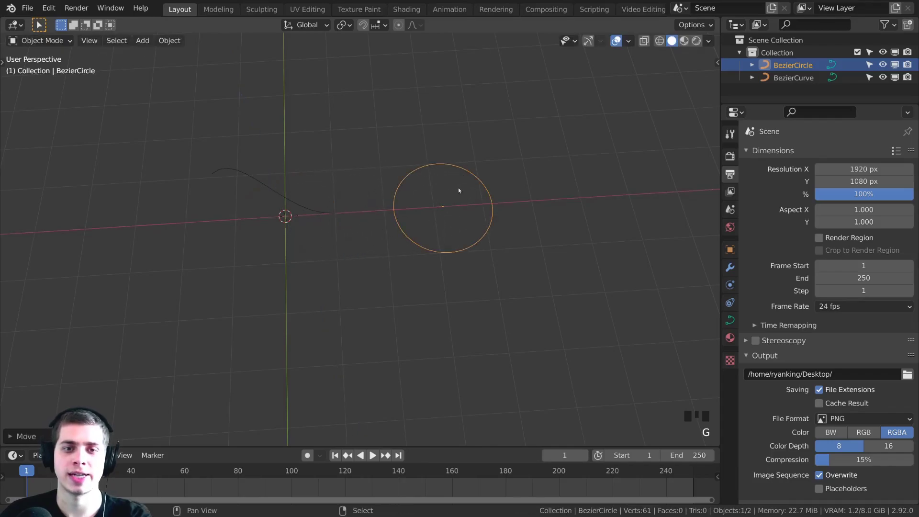
key(Tab)
middle_drag(458, 190, 457, 203)
key(Tab)
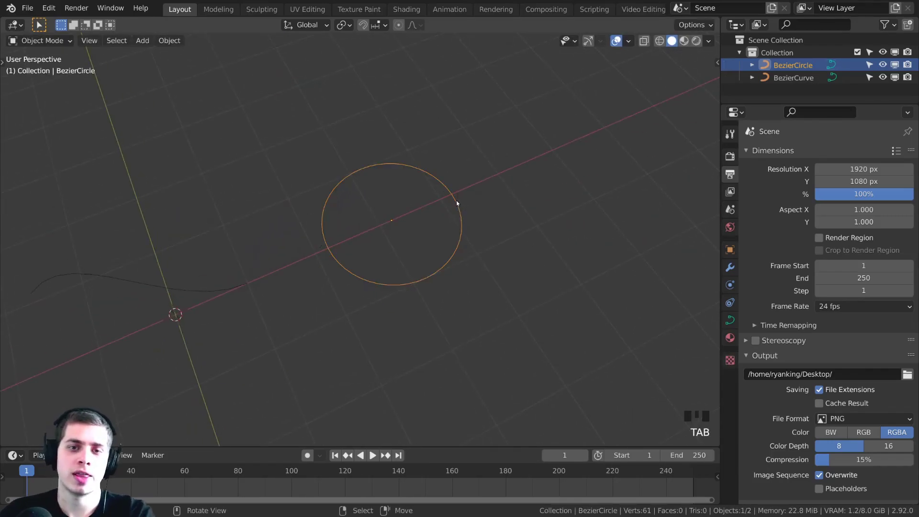
key(Tab)
key(Tab)
right_click(158, 291)
right_click(158, 291)
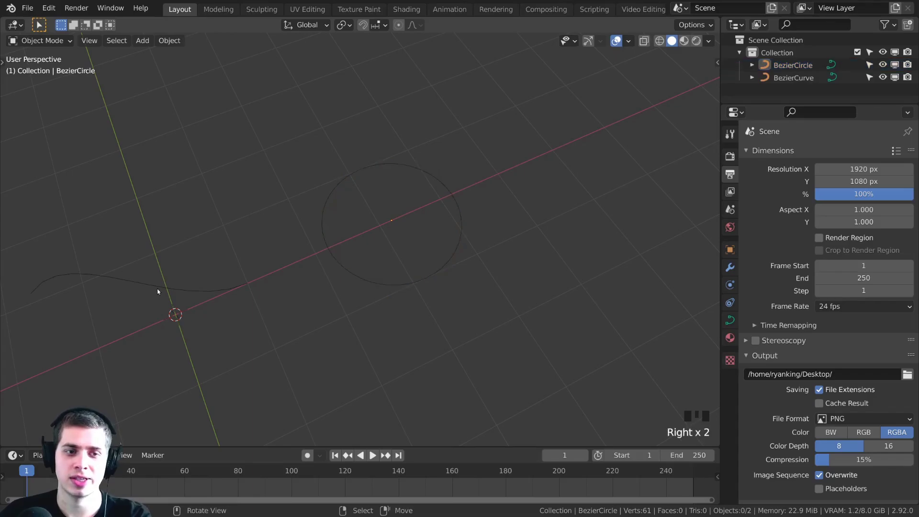
right_click(158, 291)
key(Tab)
key(Tab)
right_click(329, 253)
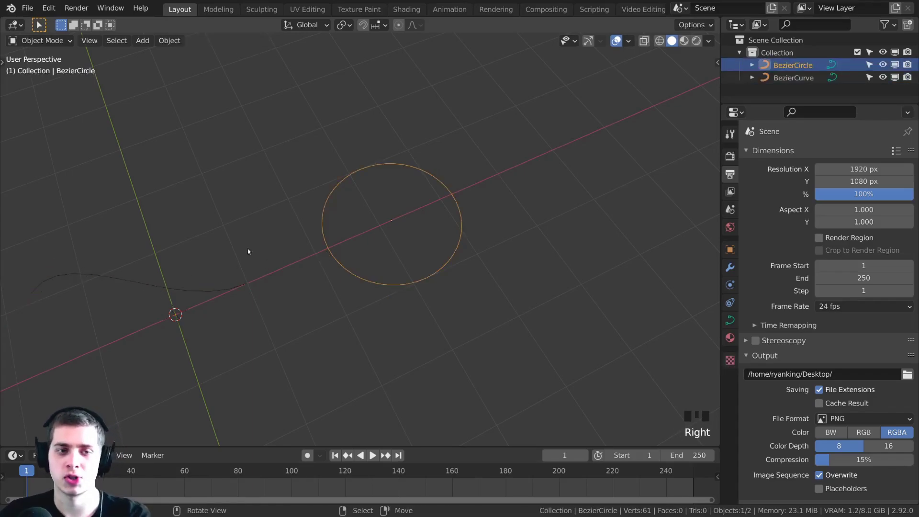
Try moving, rotating and scaling the Bezier circle's outermost control point on the X axis in Edit Mode.
key(Tab)
right_click(453, 196)
key(g)
right_click(465, 181)
middle_drag(463, 183, 454, 171)
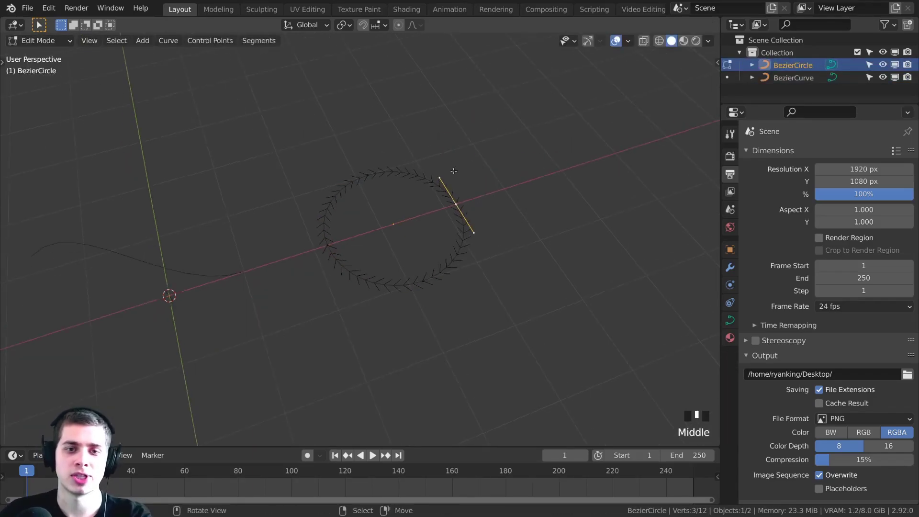
key(g)
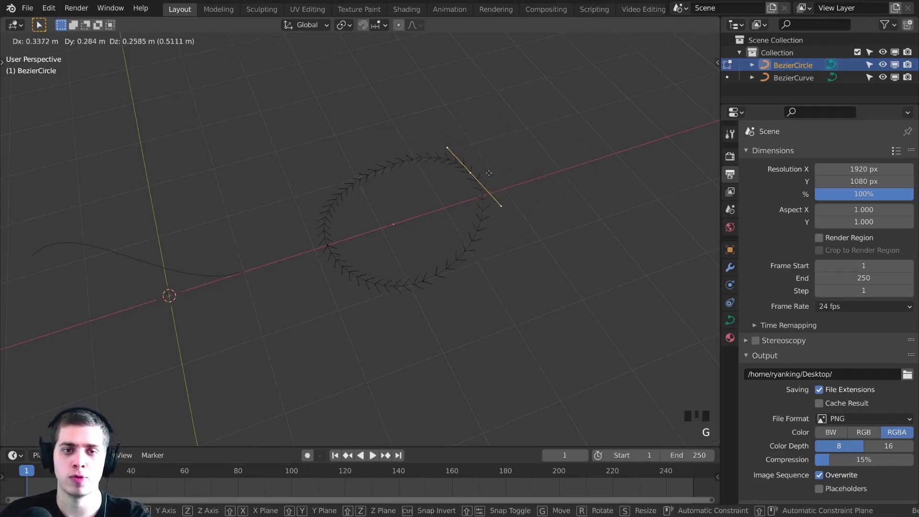
key(Escape)
key(r)
right_click(502, 160)
key(g)
right_click(496, 193)
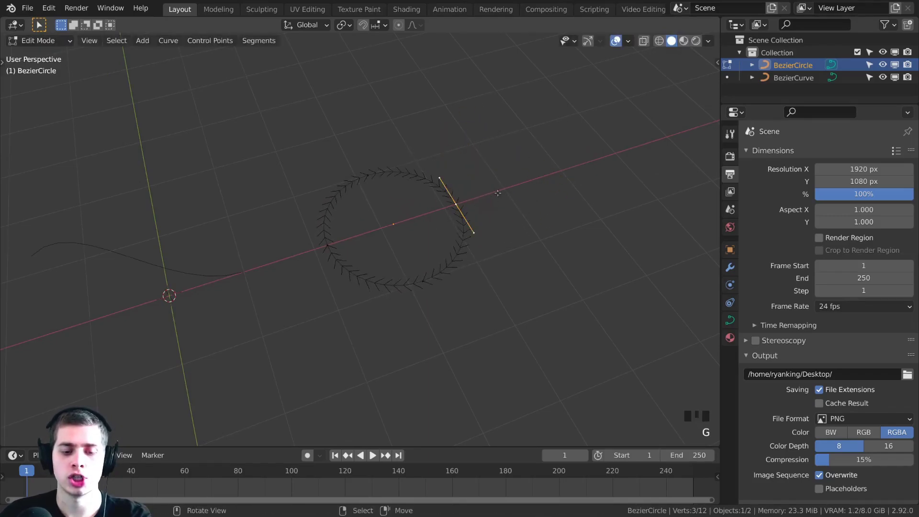
key(s)
click(514, 183)
key(Tab)
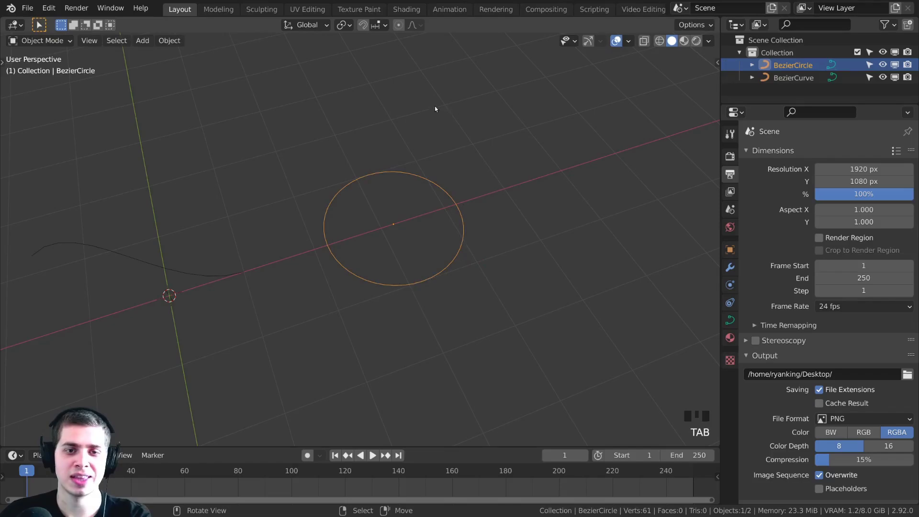
Add a Path curve at the origin and put it into Edit Mode.
middle_drag(435, 105, 394, 105)
key(shift+a)
mouse_move(385, 99)
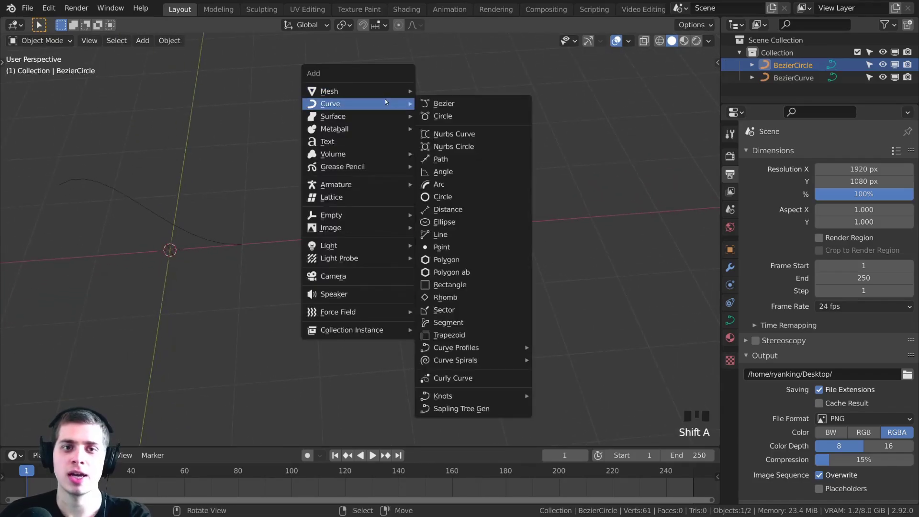
click(469, 159)
scroll(367, 229, down, 3)
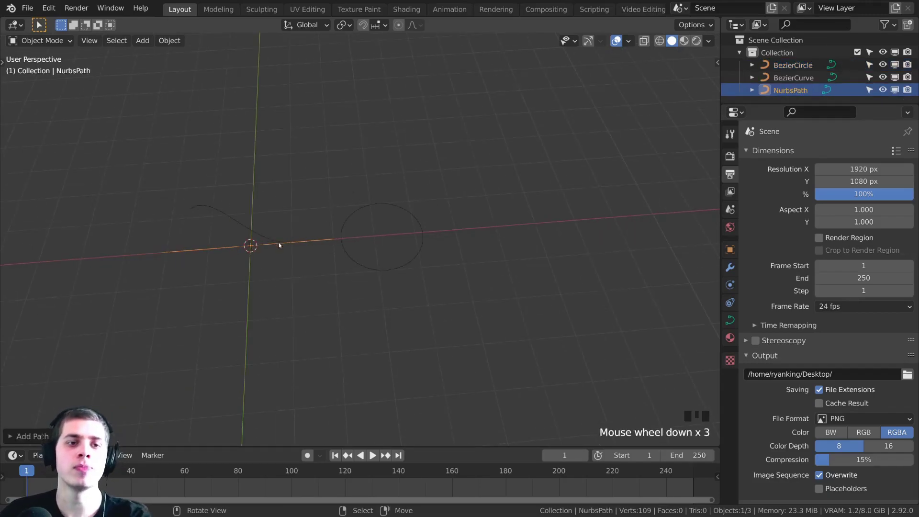
key(Tab)
shift+middle_drag(279, 245, 353, 229)
scroll(353, 229, up, 5)
Try moving the path's fourth control point and its end control point.
click(474, 174)
key(g)
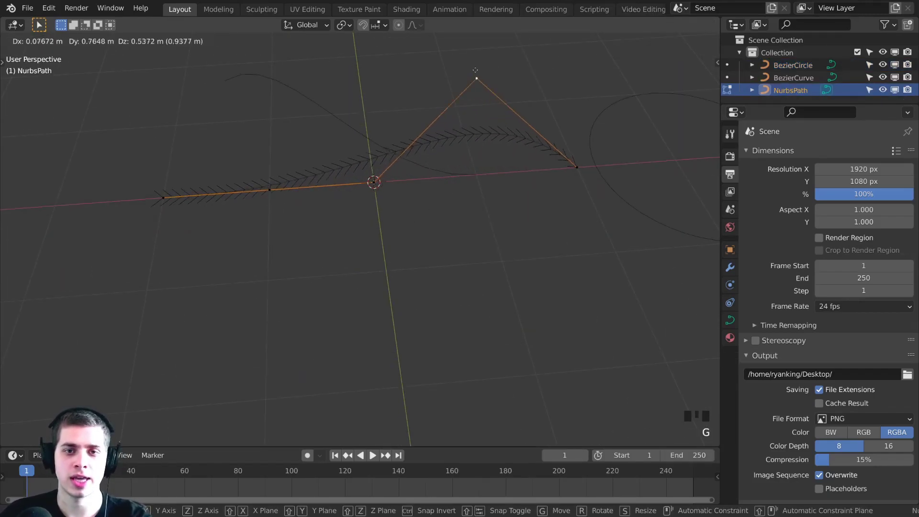
right_click(487, 167)
shift+middle_drag(569, 172, 524, 196)
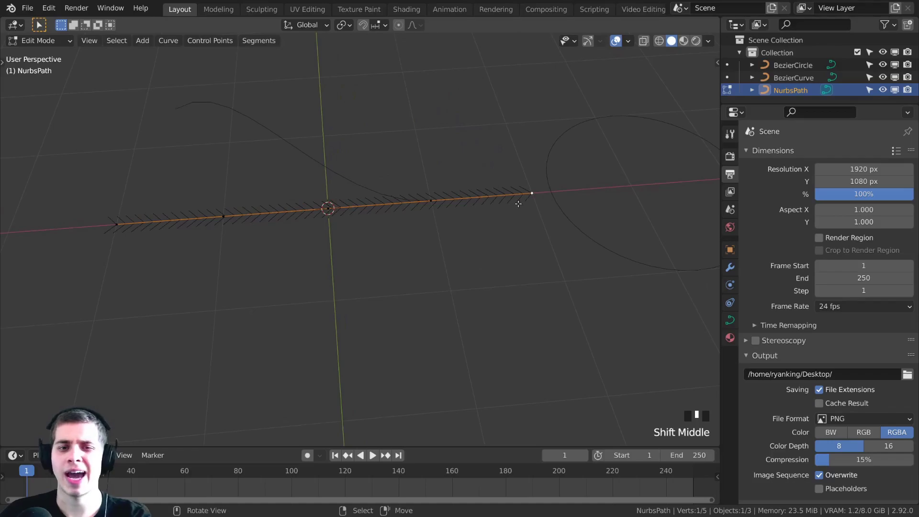
key(g)
key(Escape)
Move the path's second, middle and fourth control points apart to bend the straight path into an S-shaped wave.
key(g)
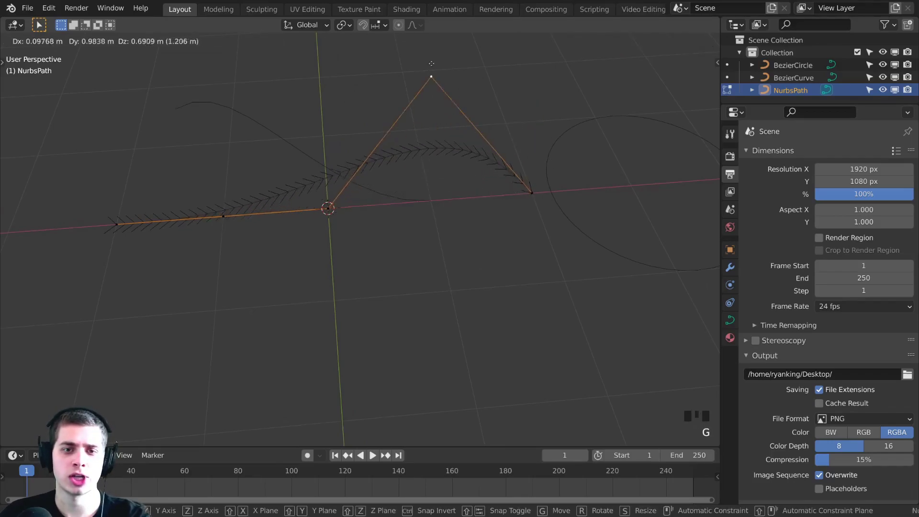
click(405, 44)
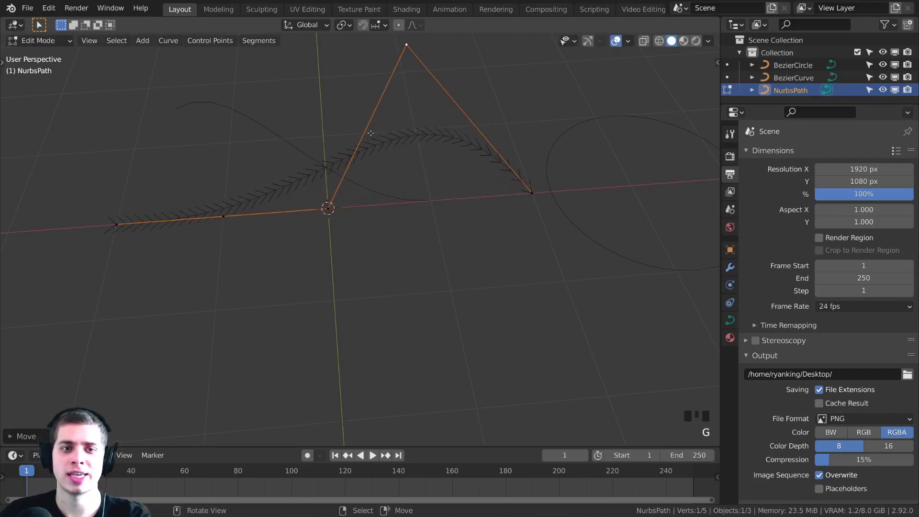
click(228, 219)
key(g)
click(242, 324)
key(g)
click(259, 147)
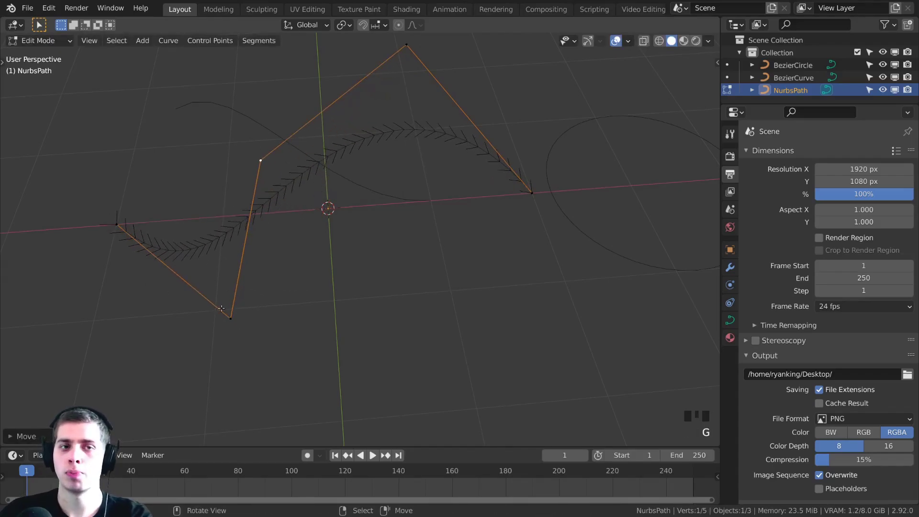
right_click(223, 310)
key(g)
click(271, 301)
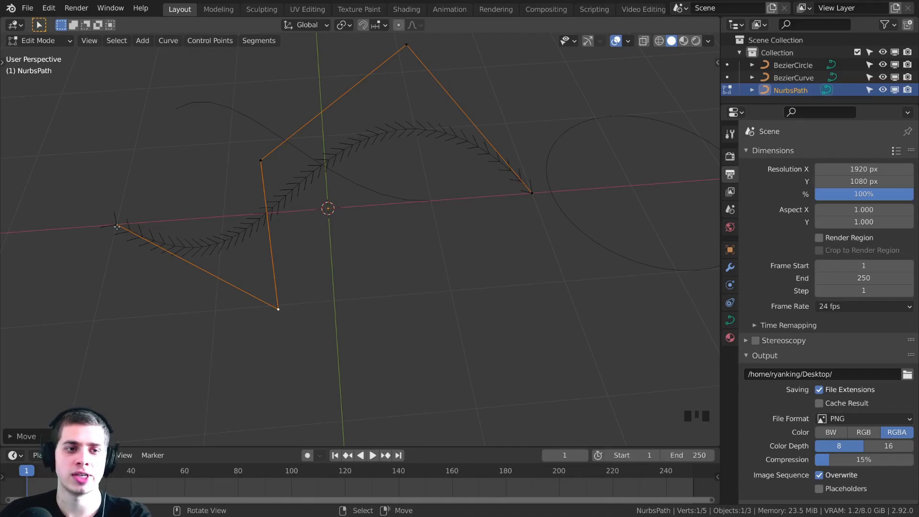
Return to Object Mode and move the whole path in front of the Bezier curve, clear of the other curves.
key(Tab)
key(g)
click(374, 369)
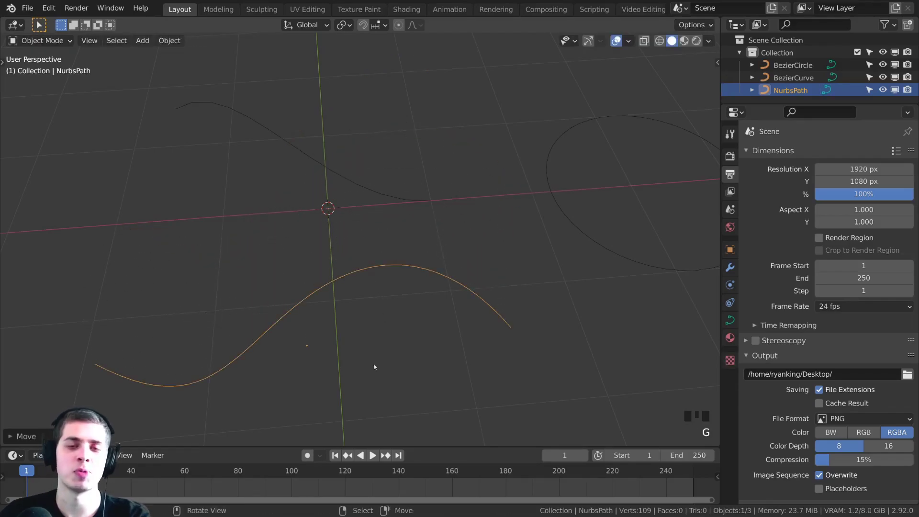
Add a Rectangle curve, move it beside the other curves on the negative X side and return to Object Mode.
shift+middle_drag(374, 369, 400, 285)
key(shift+a)
key(shift+a)
mouse_move(335, 84)
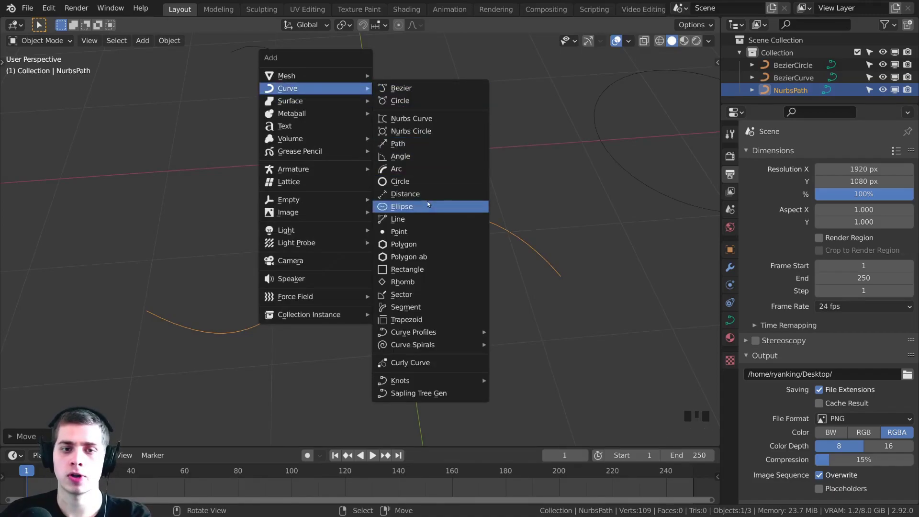
click(421, 269)
scroll(369, 204, down, 3)
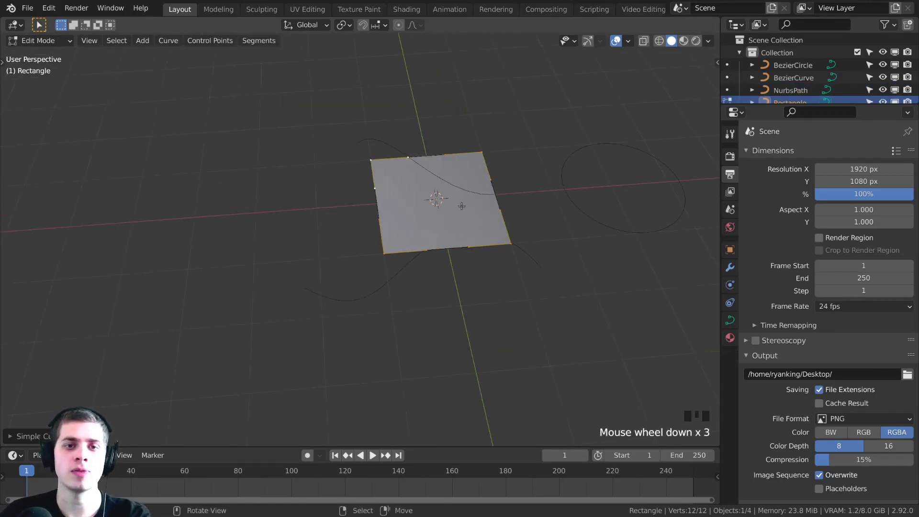
key(g)
click(362, 223)
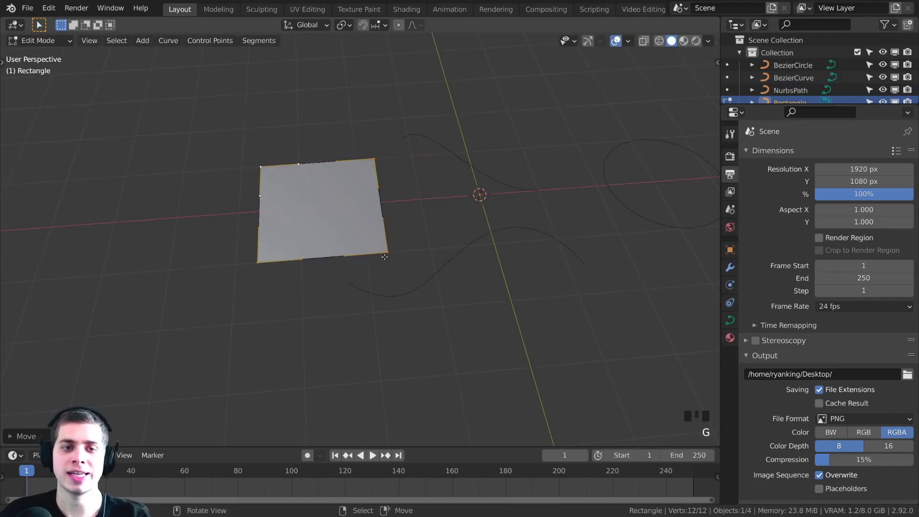
middle_drag(385, 257, 401, 173)
key(Tab)
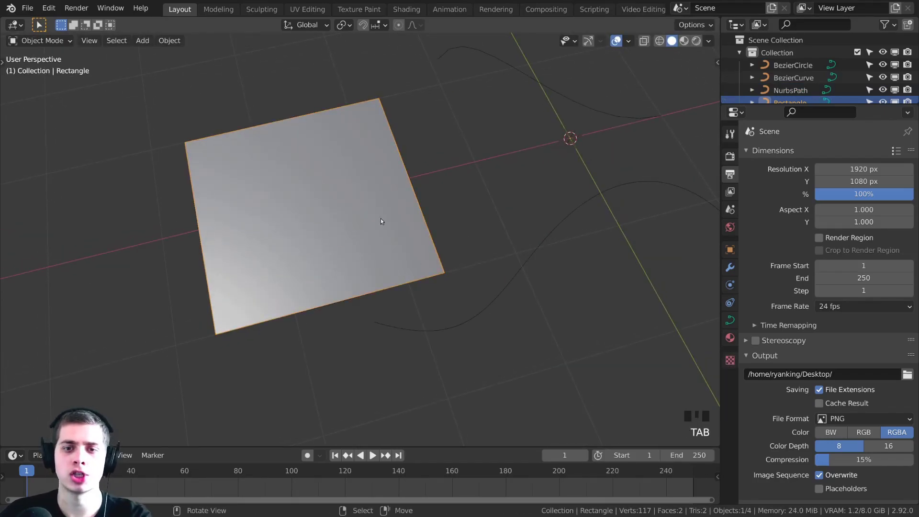
Box-select the Bezier curve, the circle and the path and move them together slightly away from the rectangle.
right_drag(540, 240, 564, 240)
shift+middle_drag(558, 159, 398, 168)
scroll(399, 168, down, 3)
key(b)
drag(413, 130, 582, 279)
key(g)
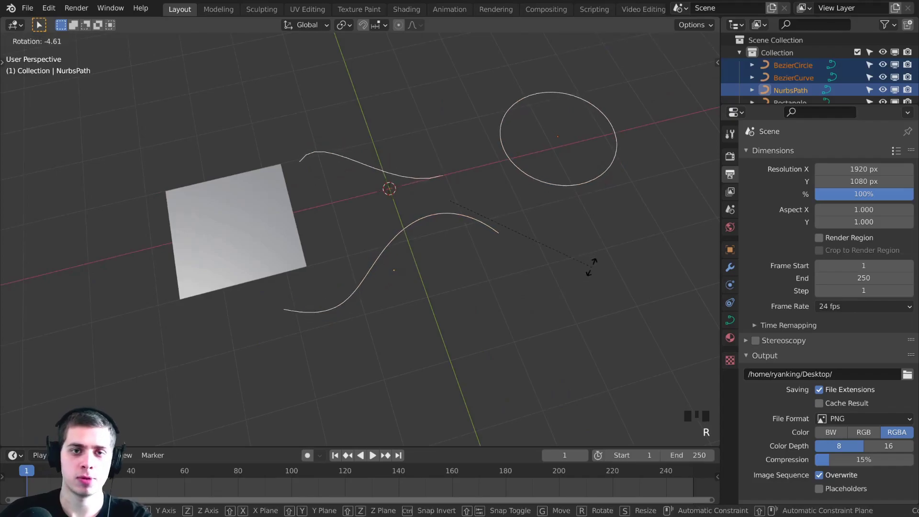
click(586, 175)
click(538, 194)
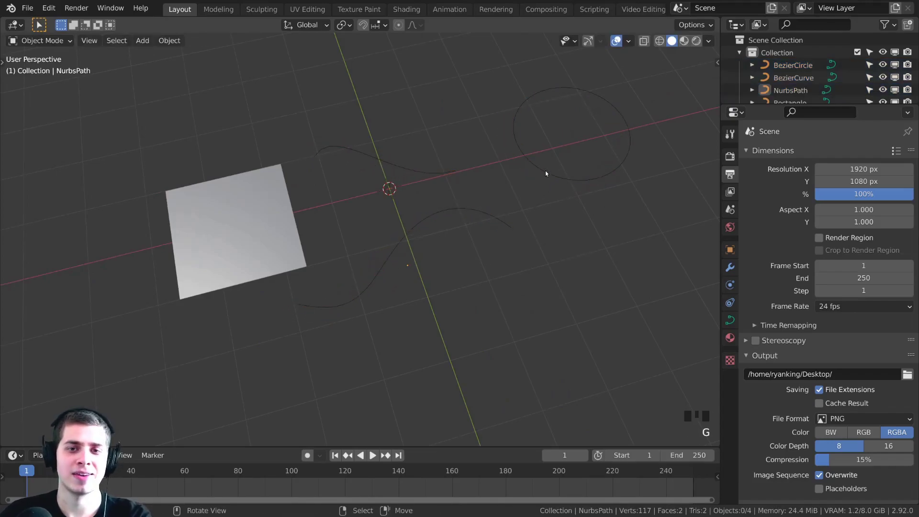
Move the Bezier circle slightly closer to the other curves and deselect everything.
right_click(546, 174)
key(g)
click(515, 188)
shift+middle_drag(448, 352, 499, 348)
scroll(499, 348, up, 1)
key(a)
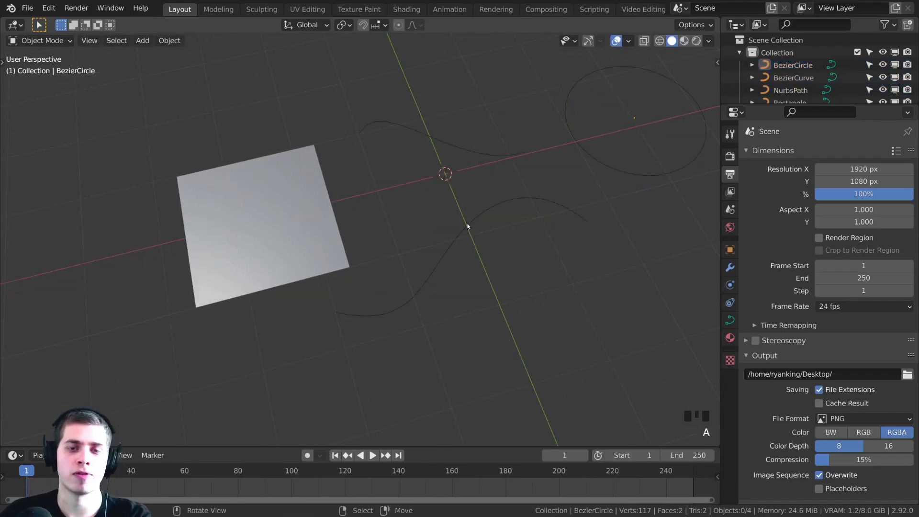
Select the rectangle curve and put it into Edit Mode.
shift+middle_drag(370, 215, 528, 188)
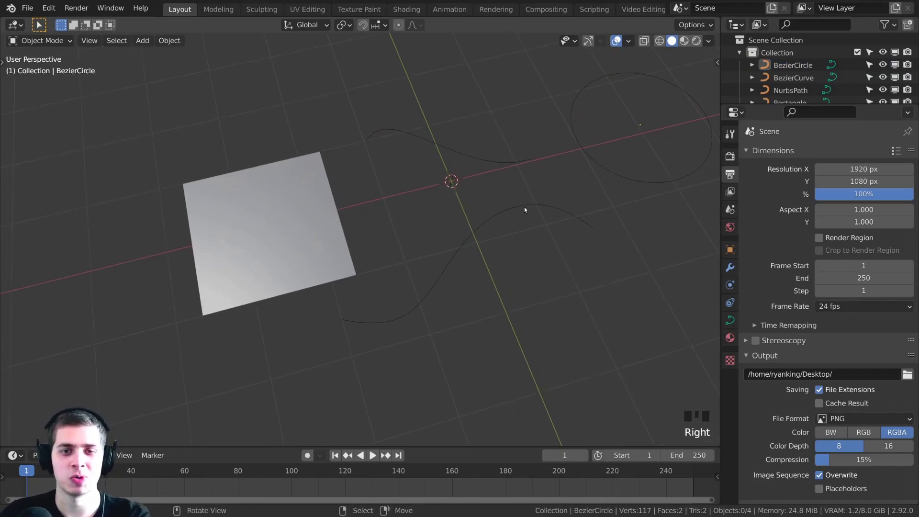
right_drag(524, 207, 530, 201)
right_click(274, 225)
shift+middle_drag(293, 227, 387, 203)
scroll(438, 194, up, 3)
key(Tab)
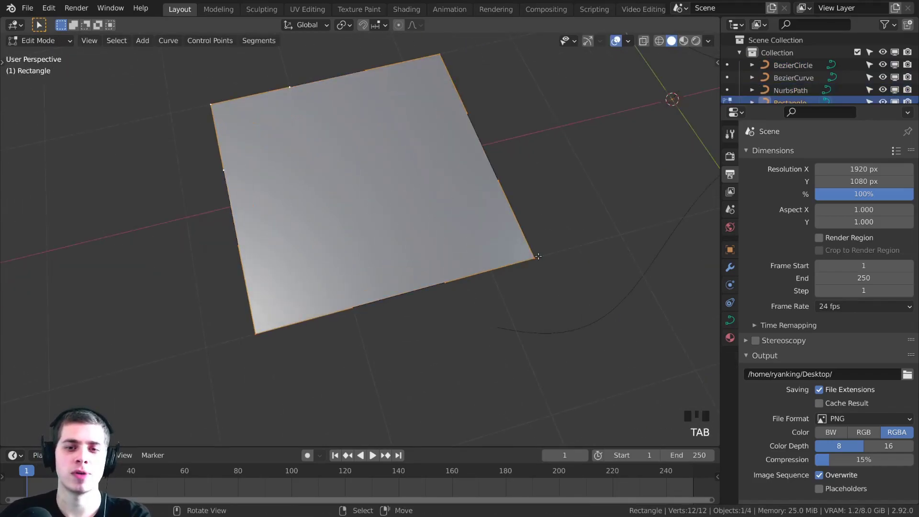
Try moving the handle and the corner point of the rectangle's corner nearest the S-shaped path.
scroll(538, 256, down, 3)
right_click(456, 249)
key(g)
right_click(453, 212)
key(g)
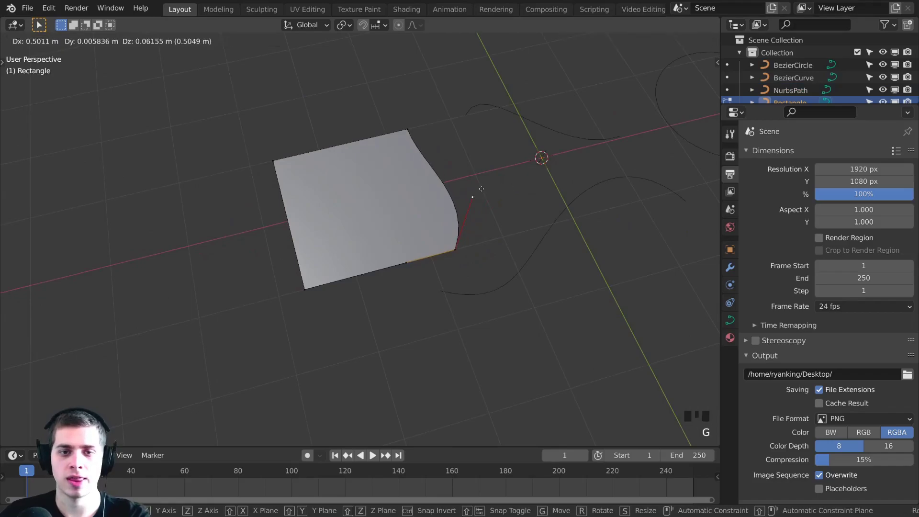
right_click(441, 251)
key(g)
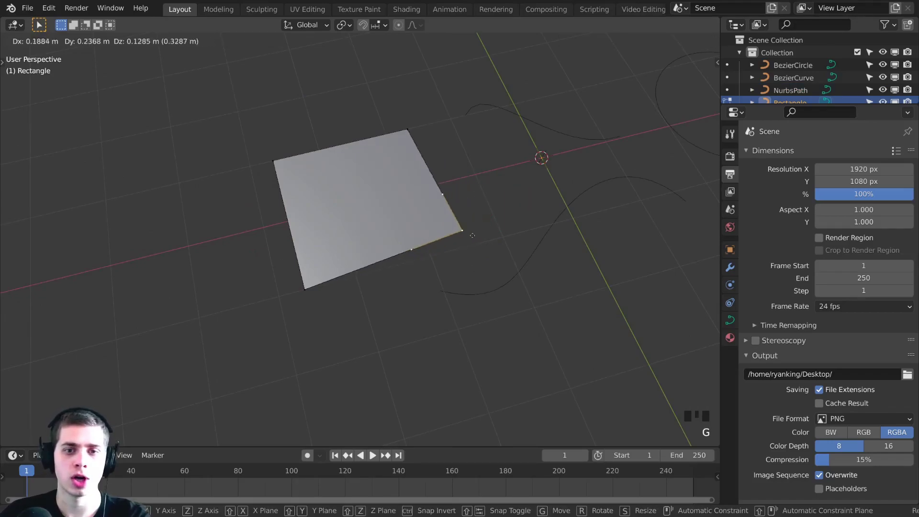
right_click(509, 226)
In top view, bend the rectangle's lower-right corner by rotating and scaling its handles and moving the point outward.
key(KP_7)
key(r)
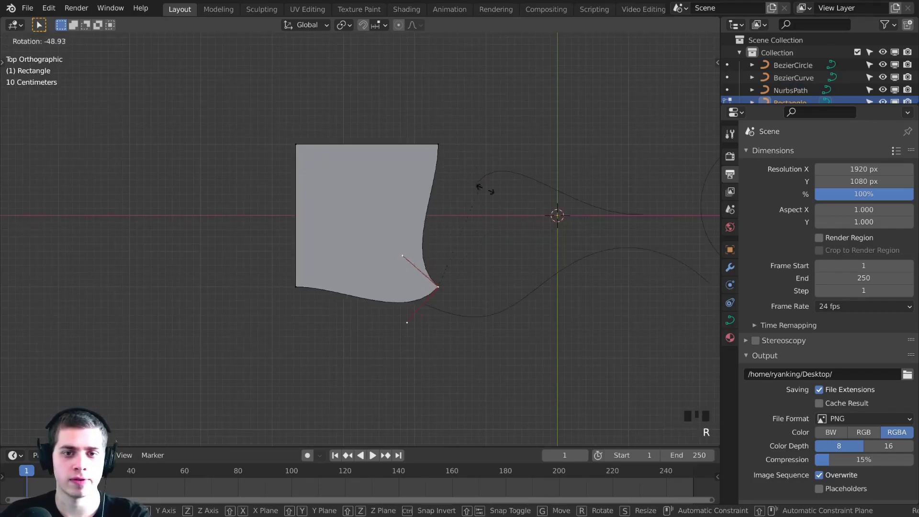
click(499, 184)
key(s)
click(517, 328)
key(g)
click(500, 322)
key(r)
key(r)
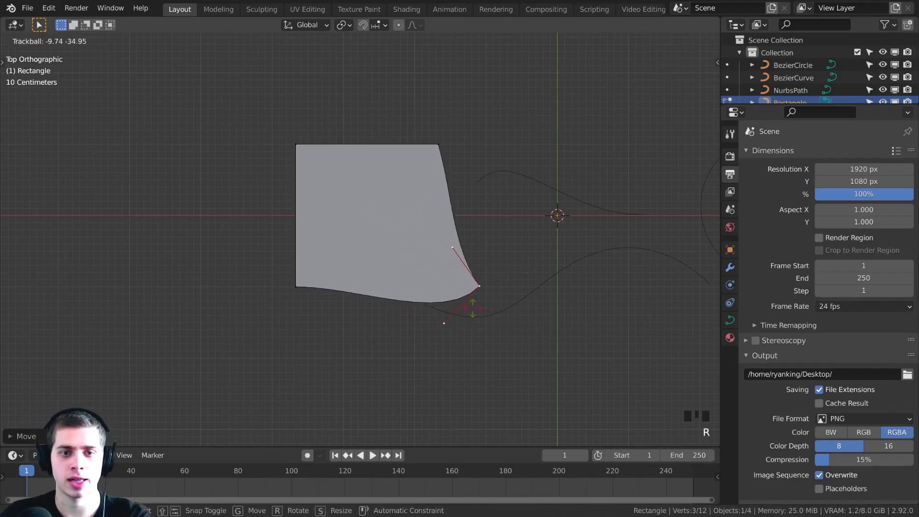
click(437, 332)
Lift the bent corner point of the rectangle up out of the ground plane.
middle_drag(437, 332, 454, 229)
key(g)
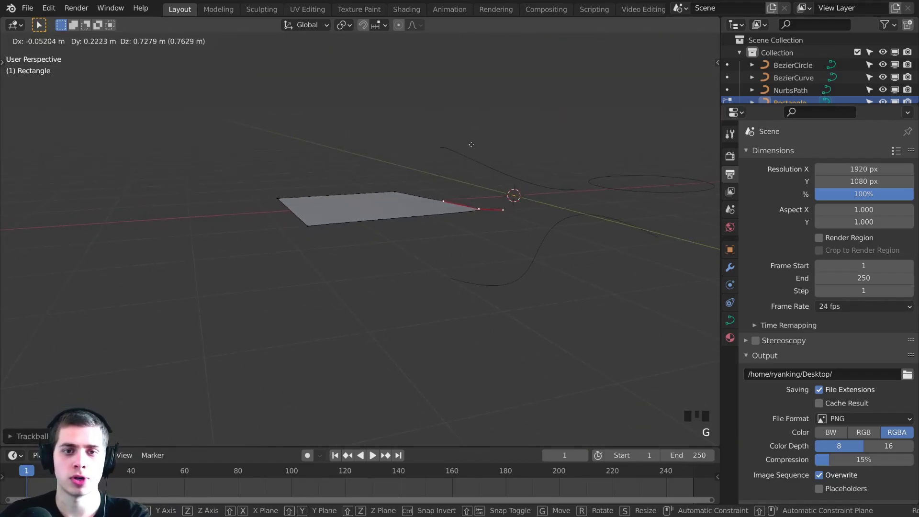
click(340, 149)
middle_drag(340, 149, 466, 119)
Add an Ellipse curve inside the rectangle object, move it clear of the rectangle and scale it.
key(shift+a)
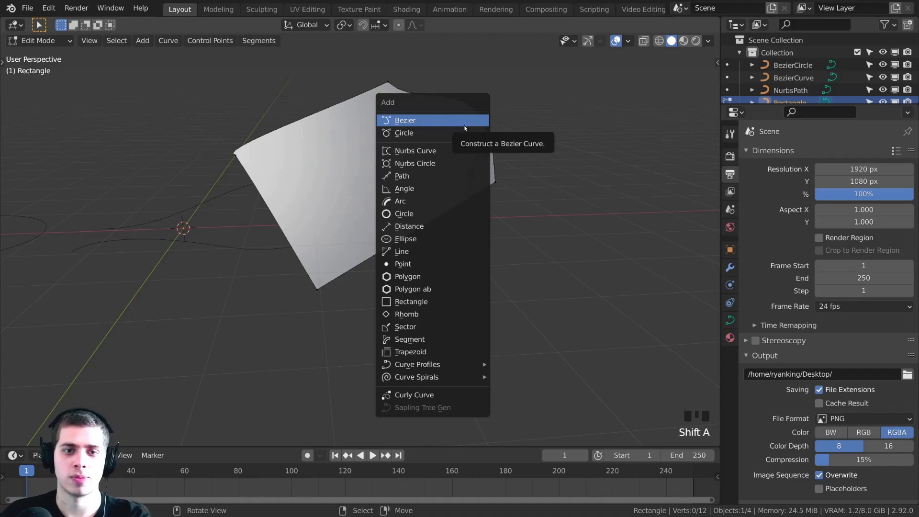
click(428, 238)
shift+middle_drag(383, 248, 300, 256)
key(g)
click(656, 229)
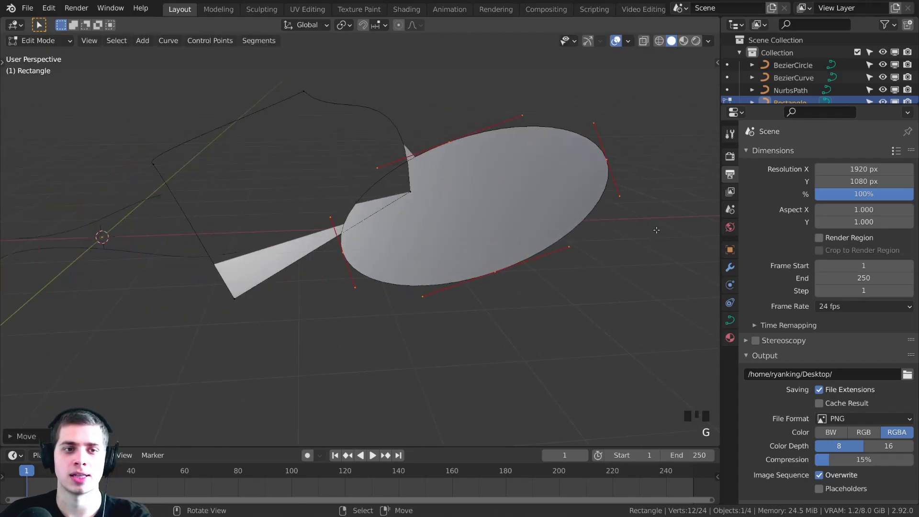
key(s)
shift+middle_drag(656, 230, 518, 261)
click(511, 235)
key(g)
click(586, 261)
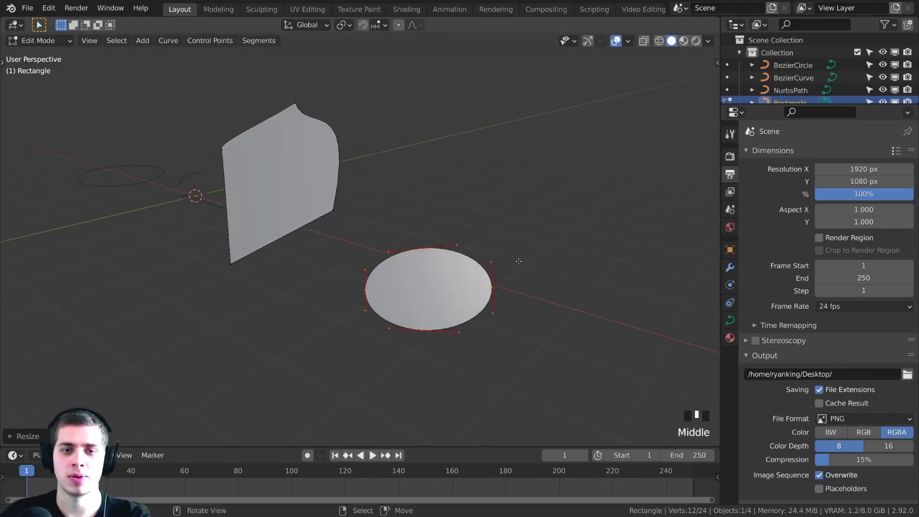
Pull the ellipse's far point upward, then rotate and scale the handles of its side point.
key(g)
click(416, 169)
click(480, 285)
key(r)
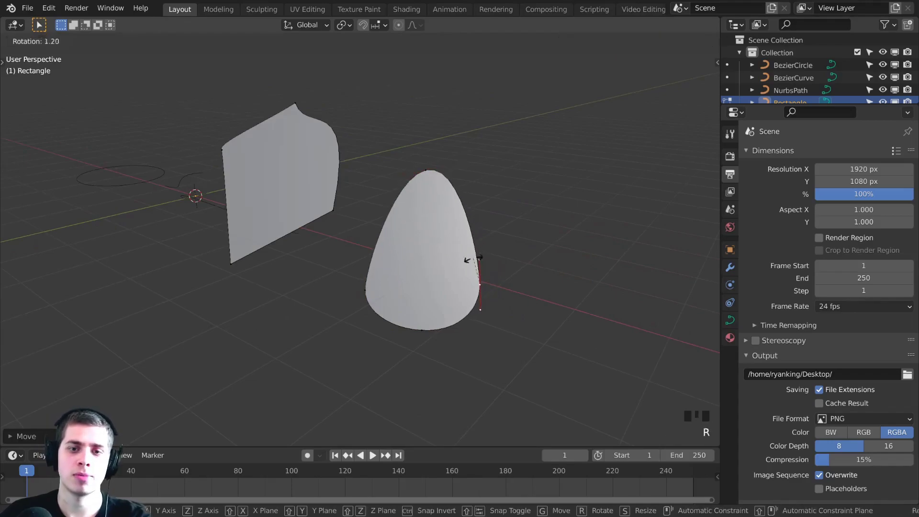
click(421, 276)
key(s)
click(512, 292)
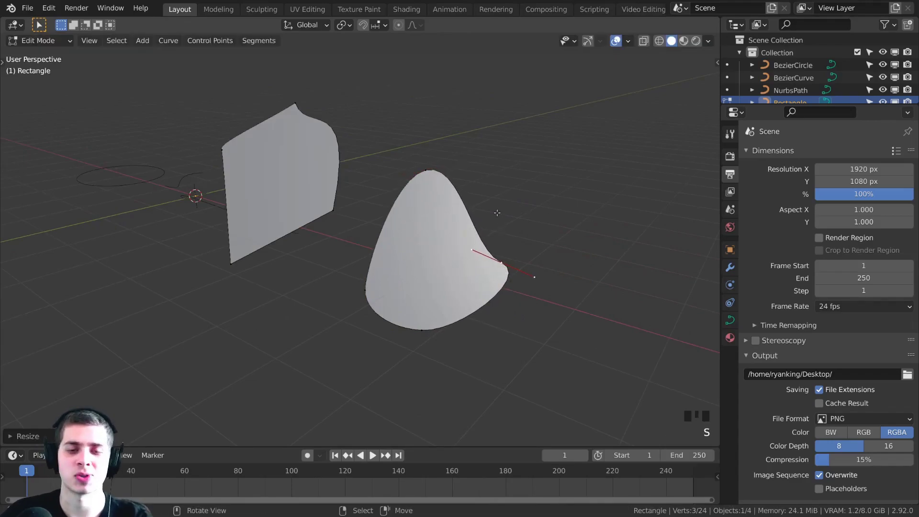
Return to Object Mode and look through the curve types that can be added.
key(Tab)
key(shift+a)
mouse_move(475, 204)
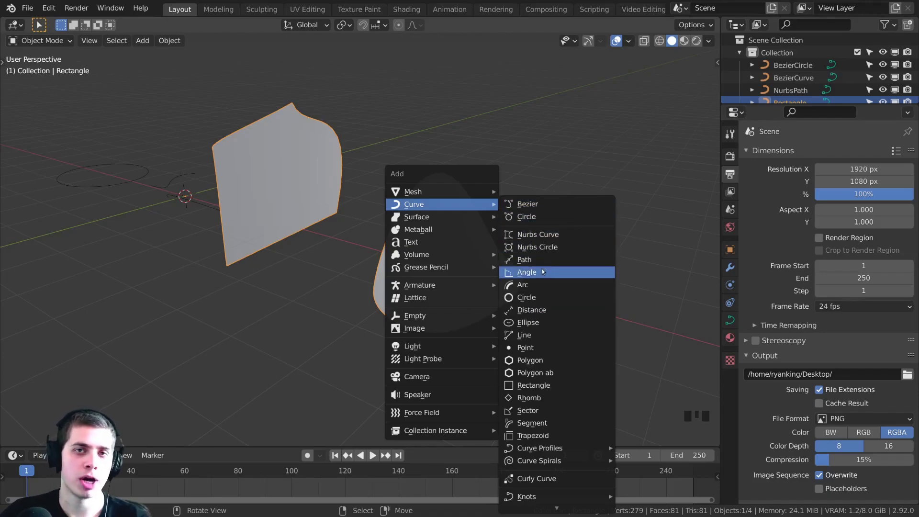
click(530, 322)
Shift the combined rectangle and ellipse object and delete it.
middle_drag(361, 199, 437, 231)
key(g)
click(430, 227)
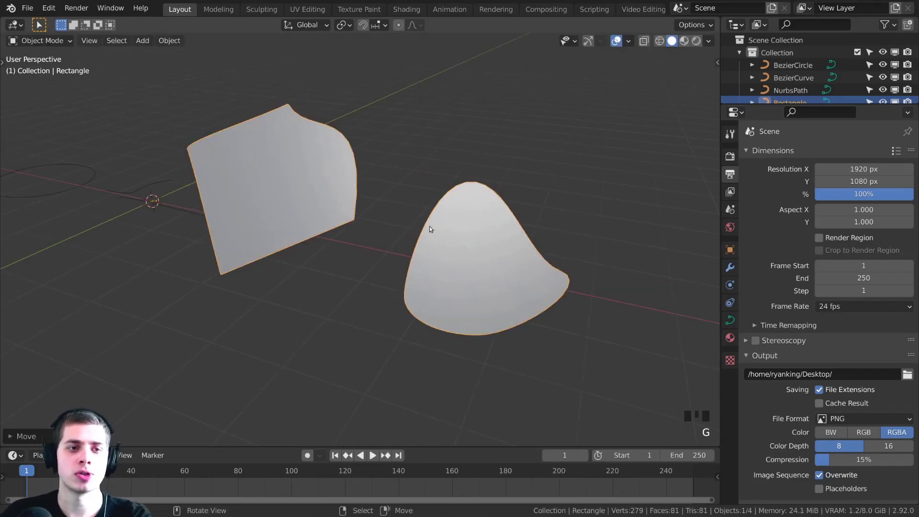
key(x)
click(357, 224)
Frame the three remaining curves, deselect them and examine them from different angles.
key(a)
shift+middle_drag(230, 237, 460, 262)
key(a)
key(a)
key(KP_Decimal)
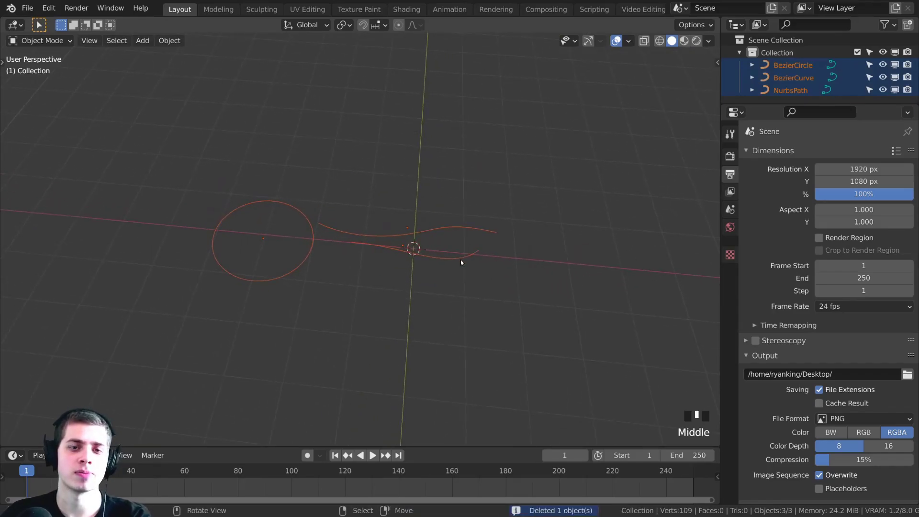
shift+middle_drag(434, 257, 559, 278)
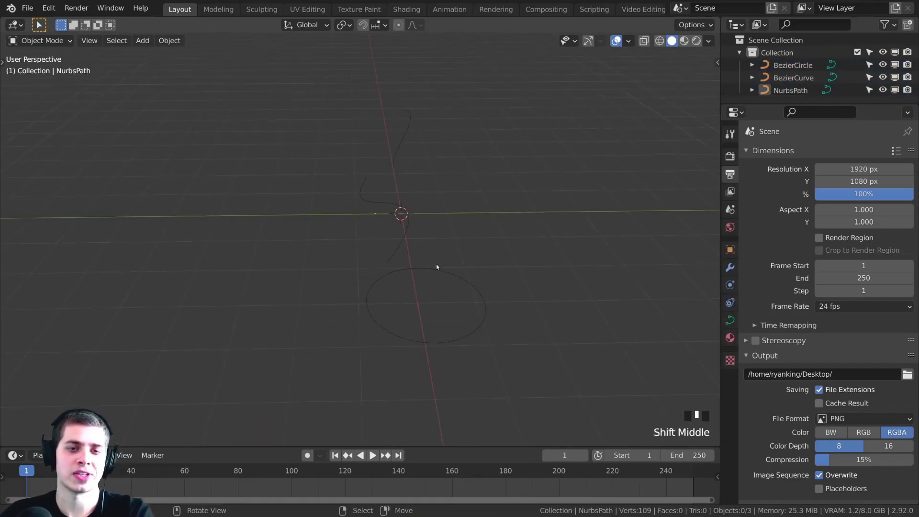
scroll(590, 259, up, 1)
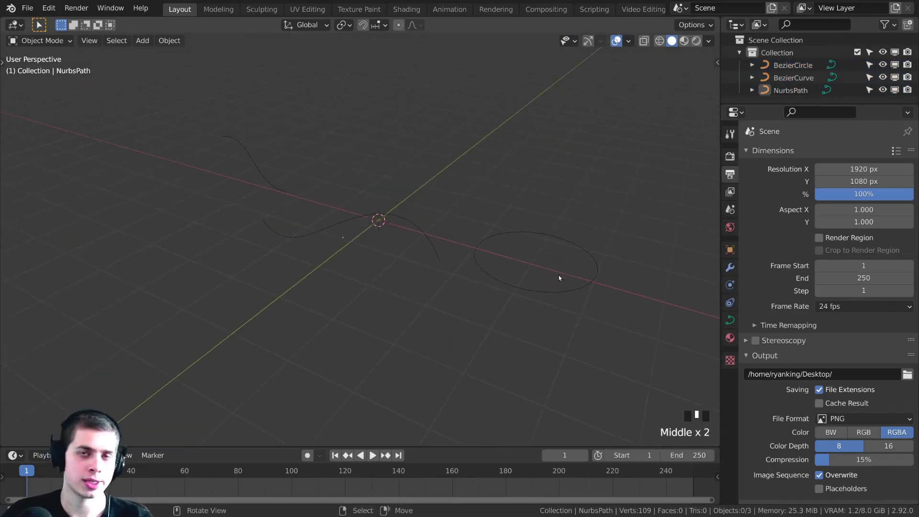
scroll(555, 267, up, 1)
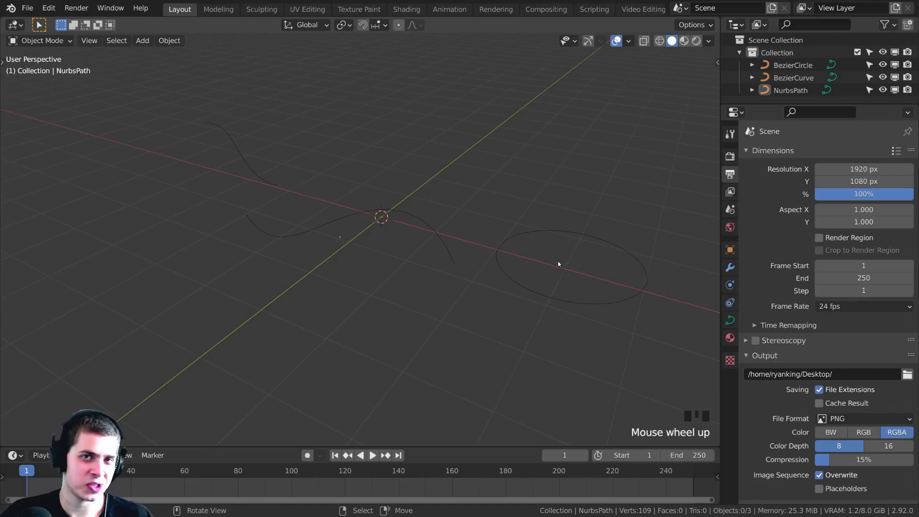
scroll(485, 208, up, 2)
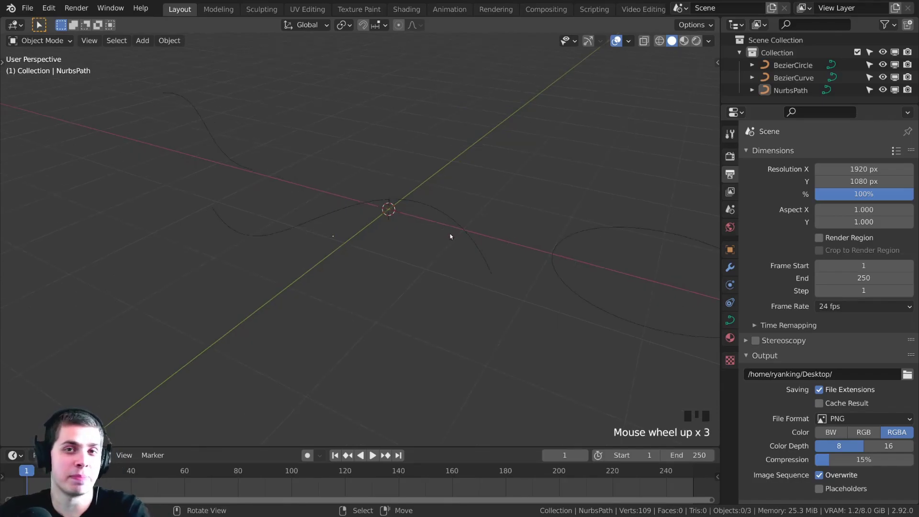
Switch the viewport to Rendered shading and toggle the overlays off and on to check how the curves render.
key(z)
shift+middle_drag(504, 188, 475, 151)
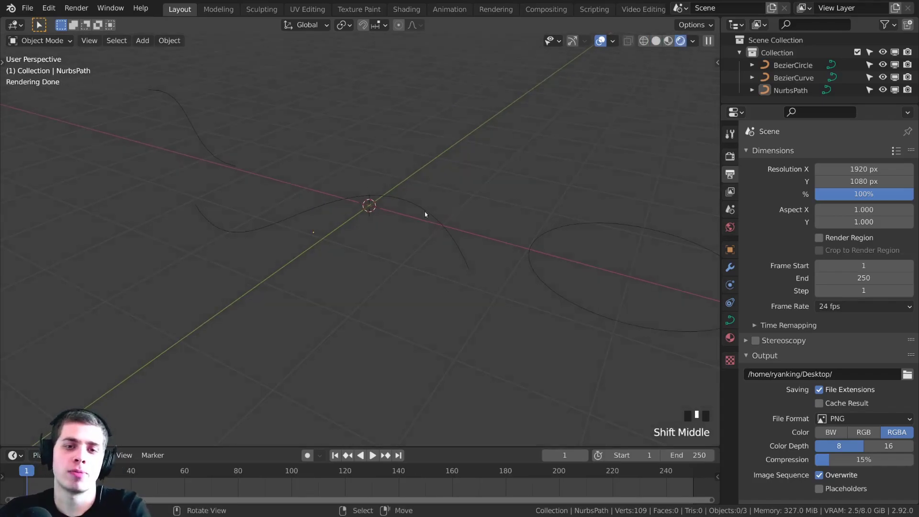
click(600, 40)
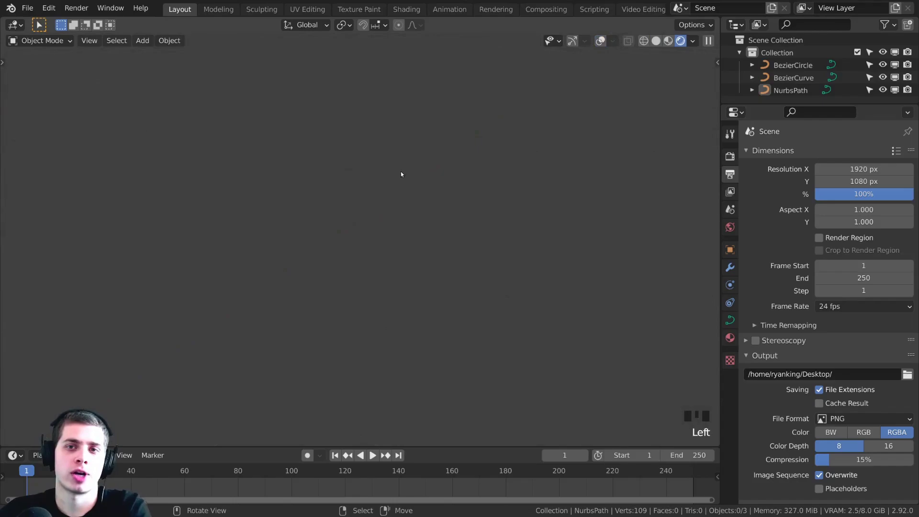
click(601, 41)
middle_drag(460, 221, 432, 223)
Select the S-shaped path and move it upward, closer to the X axis line.
right_click(437, 211)
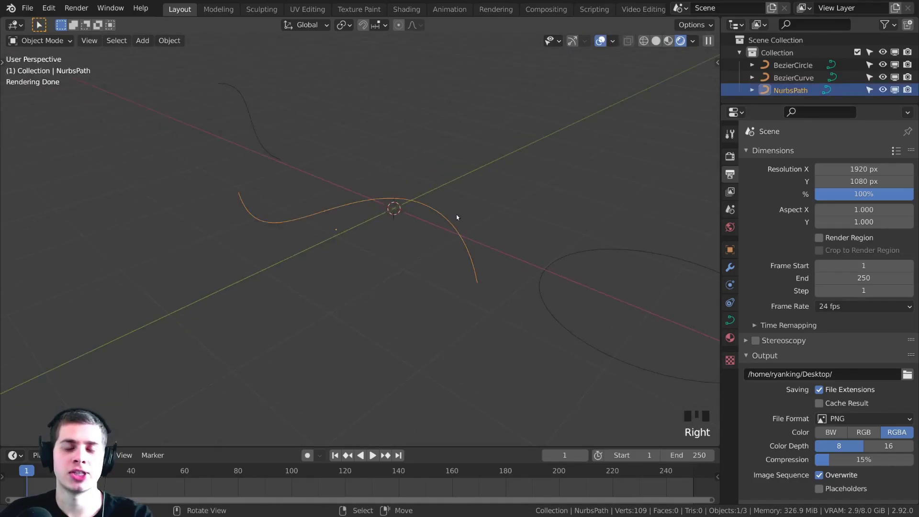
shift+middle_drag(420, 167, 440, 204)
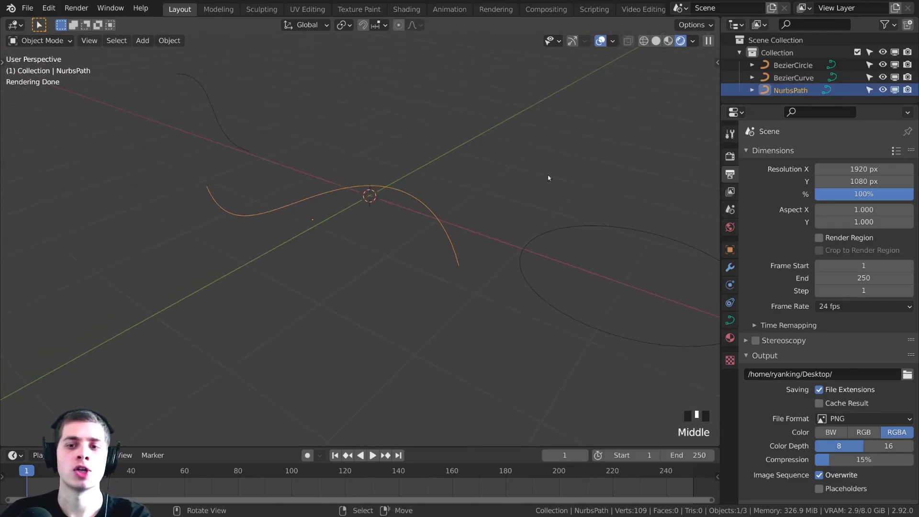
key(g)
click(460, 145)
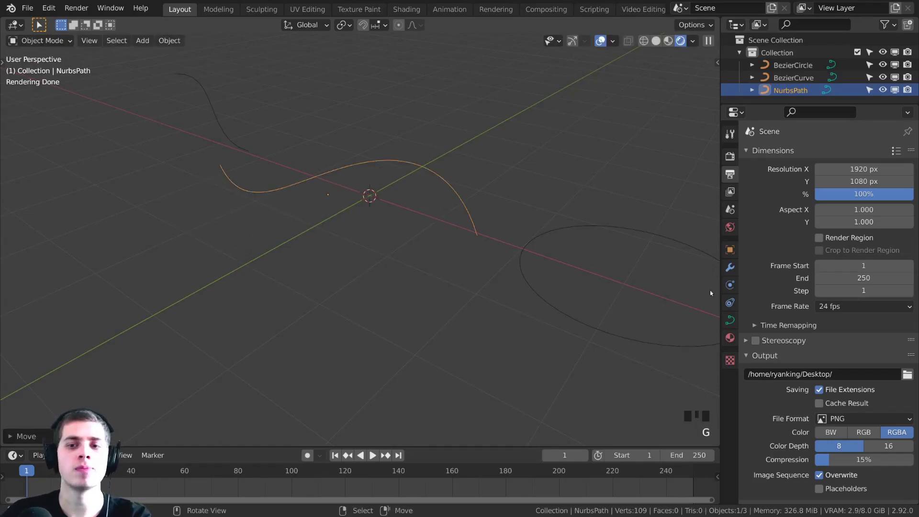
Show the path's curve data settings and raise its fourth control point in Edit Mode.
click(730, 321)
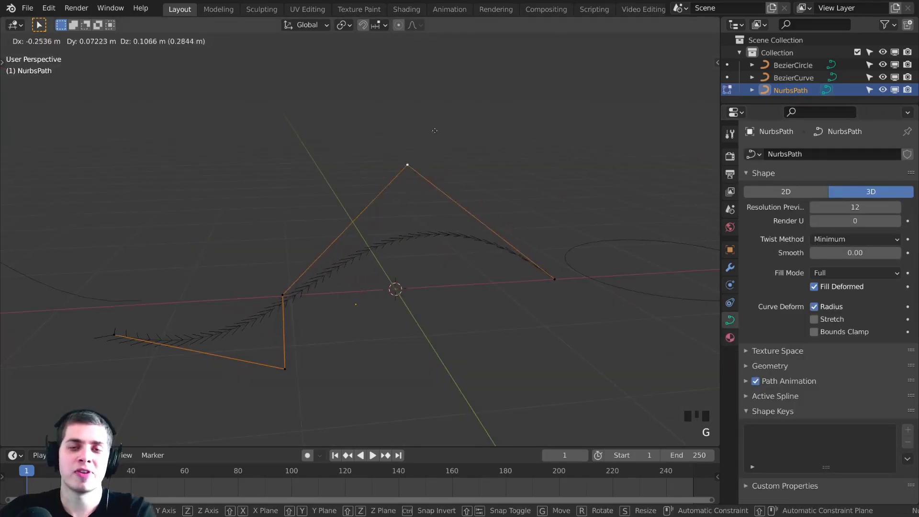
click(442, 131)
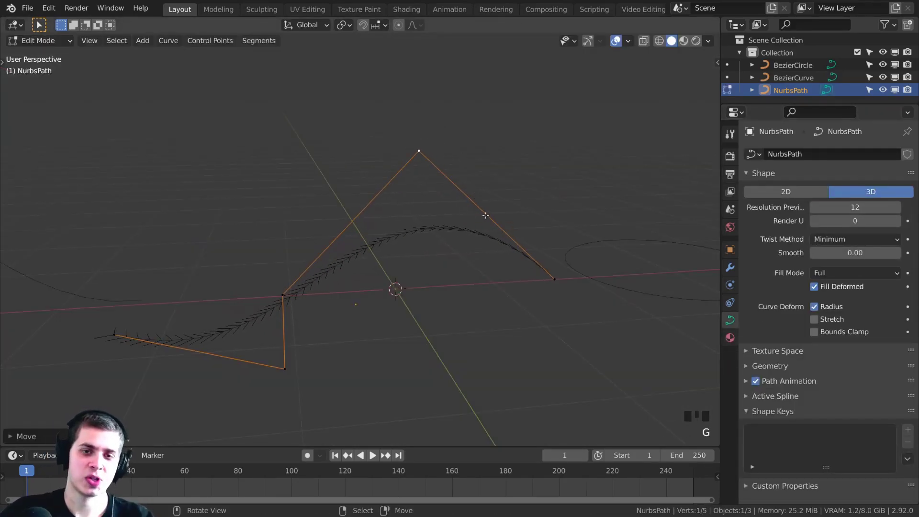
Expand the path's Geometry settings and the Bevel section within them.
click(755, 366)
scroll(761, 335, down, 9)
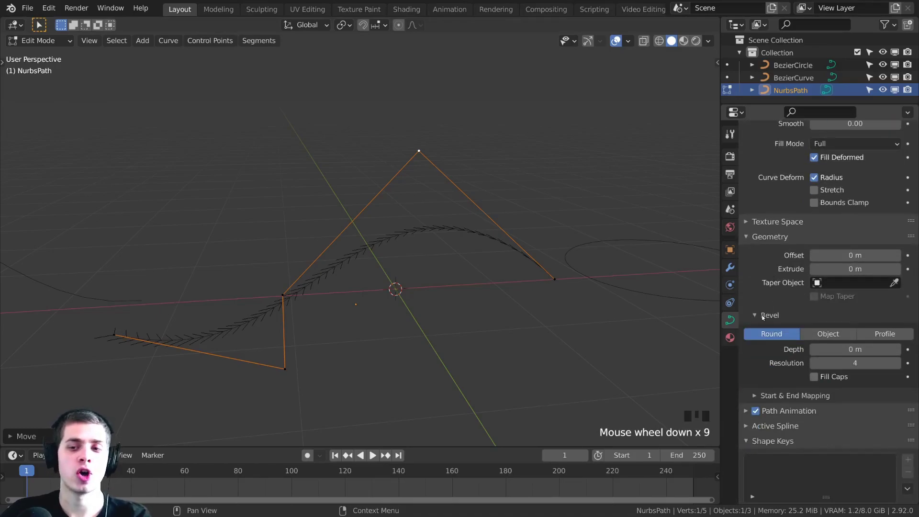
click(763, 316)
click(766, 360)
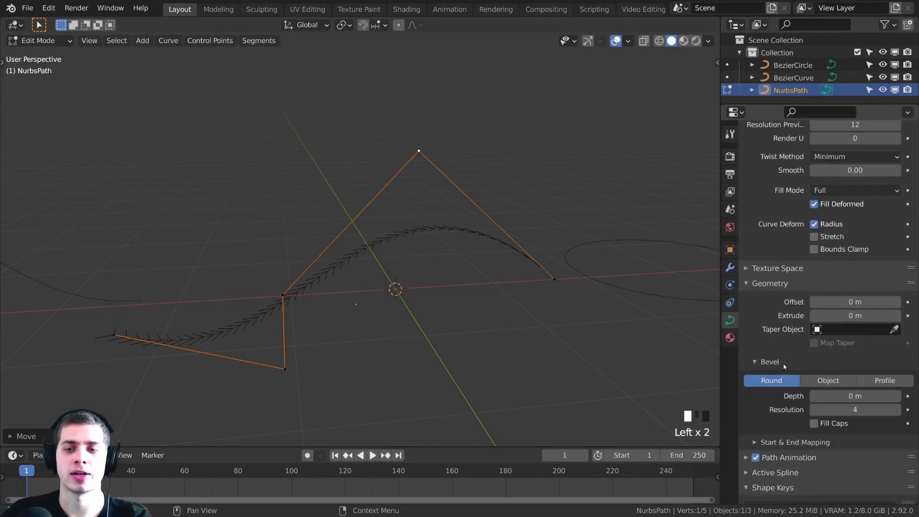
Set the round bevel depth of the path to 0.08 m.
scroll(810, 363, down, 2)
scroll(842, 355, down, 2)
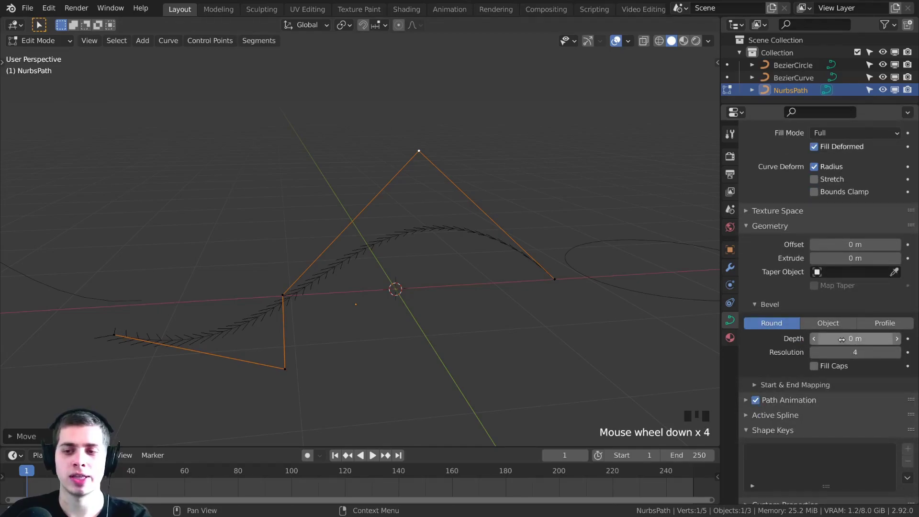
drag(841, 339, 861, 339)
Reshape the beveled path by raising its middle control point and moving its first two control points for a deeper curve.
click(290, 300)
key(g)
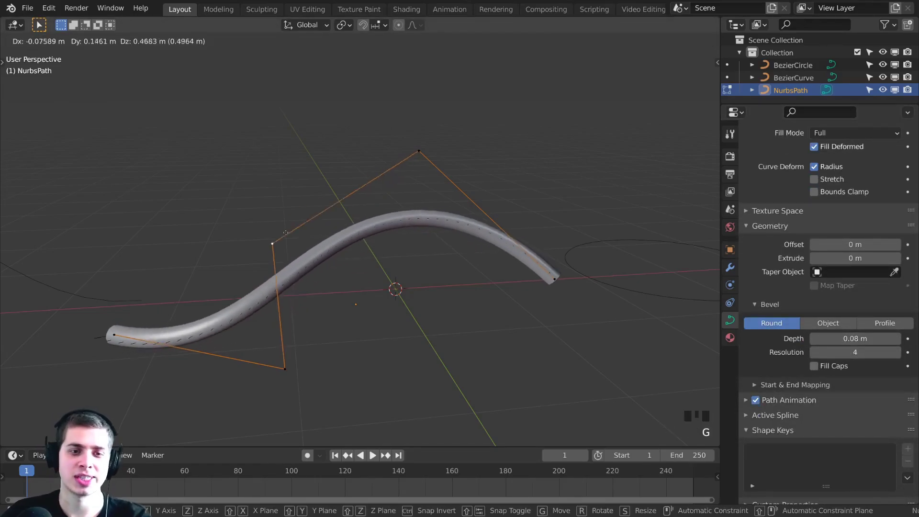
click(289, 198)
drag(268, 373, 329, 409)
key(g)
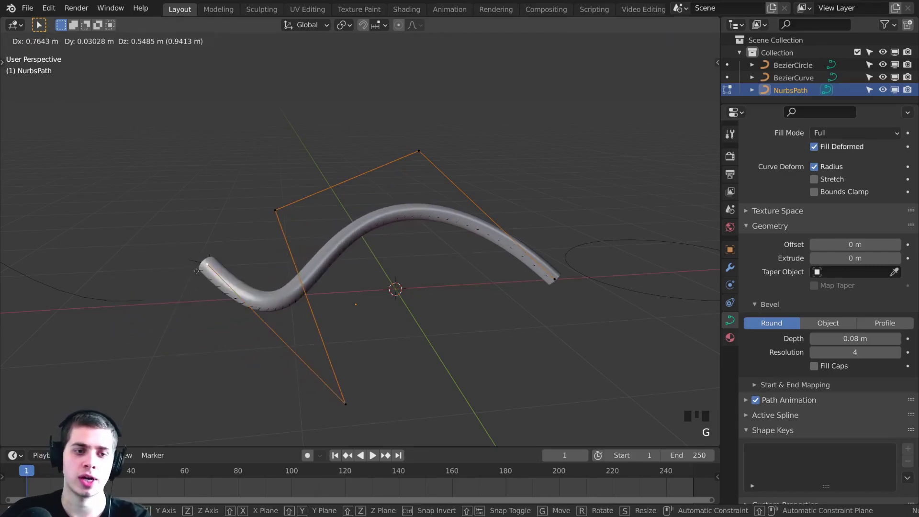
click(221, 304)
Leave Edit Mode, switch to Rendered shading and deselect everything to examine how the beveled path renders.
shift+middle_drag(287, 310, 341, 250)
key(Tab)
key(z)
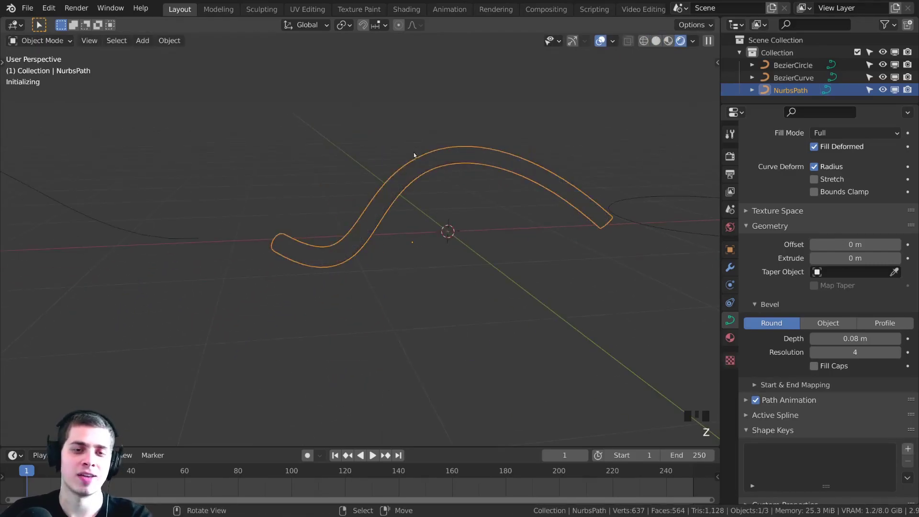
mouse_move(342, 184)
middle_down()
mouse_move(369, 176)
mouse_move(385, 198)
middle_up()
key(alt+a)
scroll(403, 183, up, 1)
scroll(460, 213, up, 1)
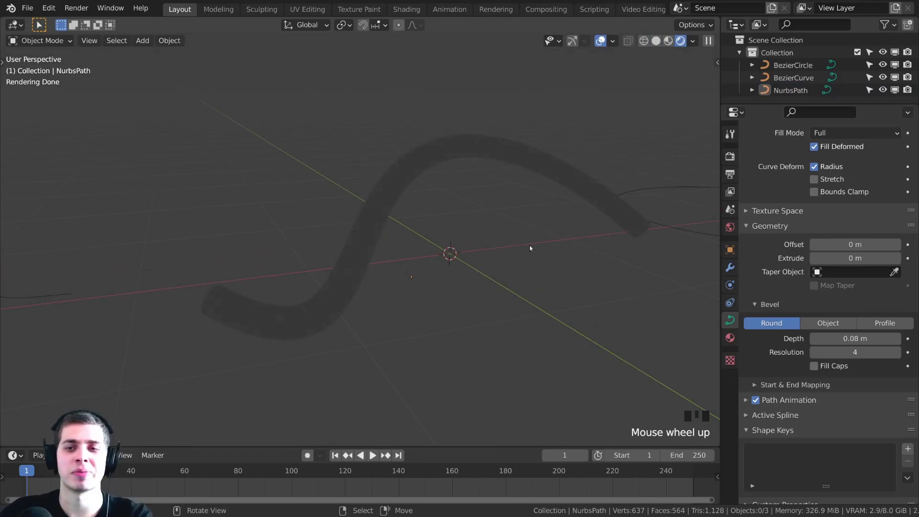
Return to Edit Mode in Solid shading and set the path's bevel resolution to 19.
key(Tab)
key(z)
mouse_move(370, 247)
middle_down()
mouse_move(569, 289)
mouse_move(529, 277)
mouse_move(514, 246)
middle_up()
scroll(497, 266, up, 2)
scroll(471, 240, up, 1)
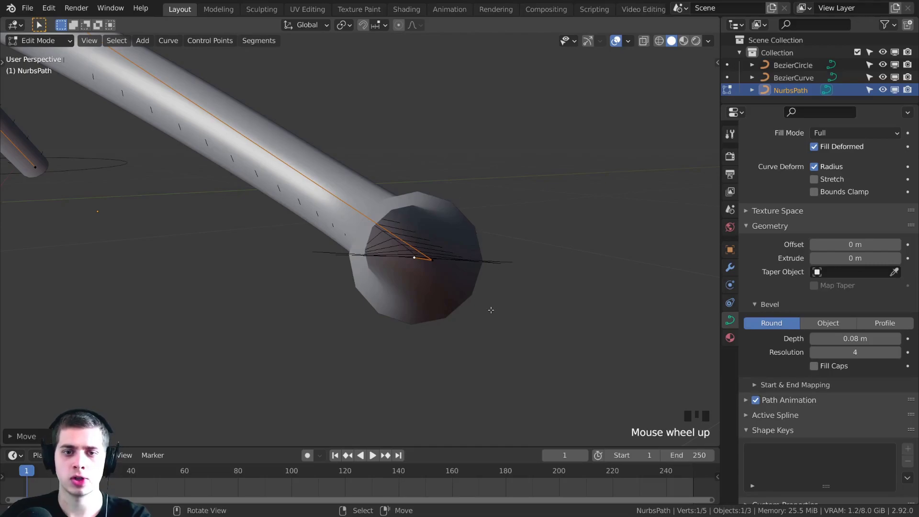
drag(854, 352, 876, 351)
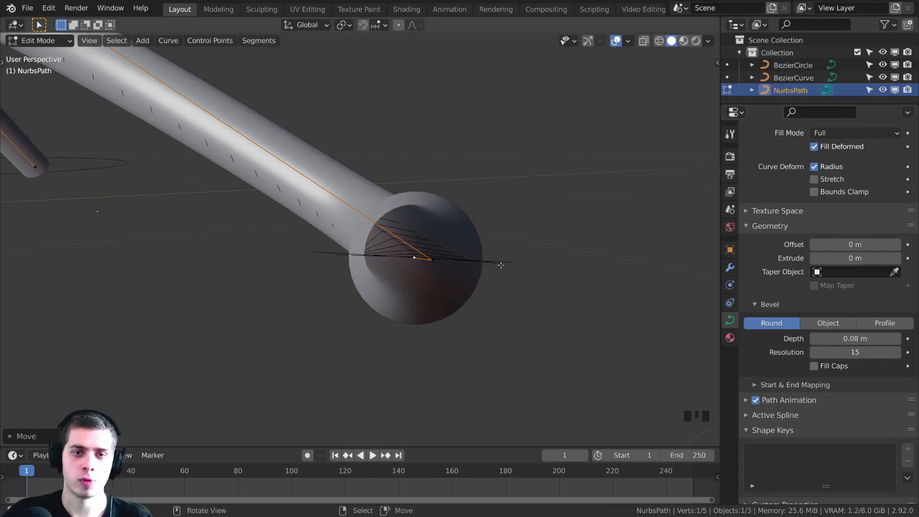
click(855, 352)
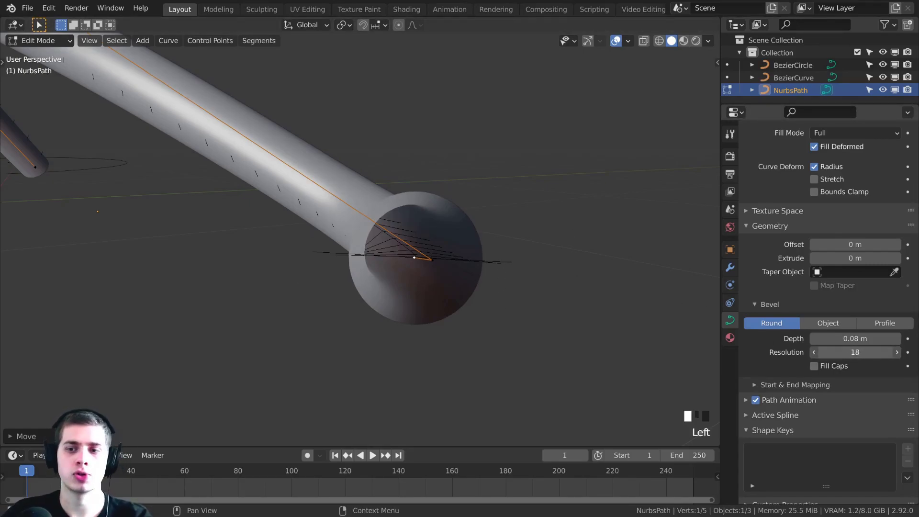
drag(854, 352, 862, 352)
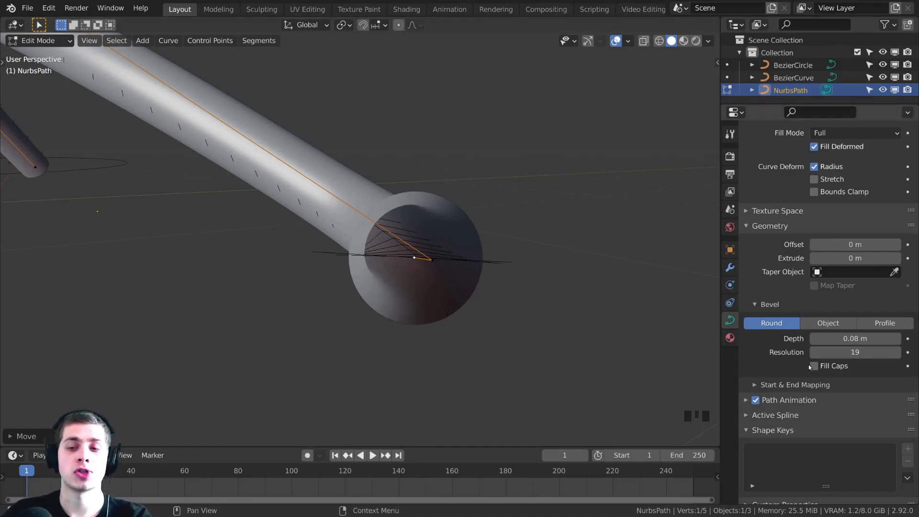
Enable Fill Caps on the path's bevel and examine its closed ends.
middle_drag(459, 225, 492, 221)
scroll(479, 227, down, 3)
click(435, 245)
middle_drag(435, 245, 471, 227)
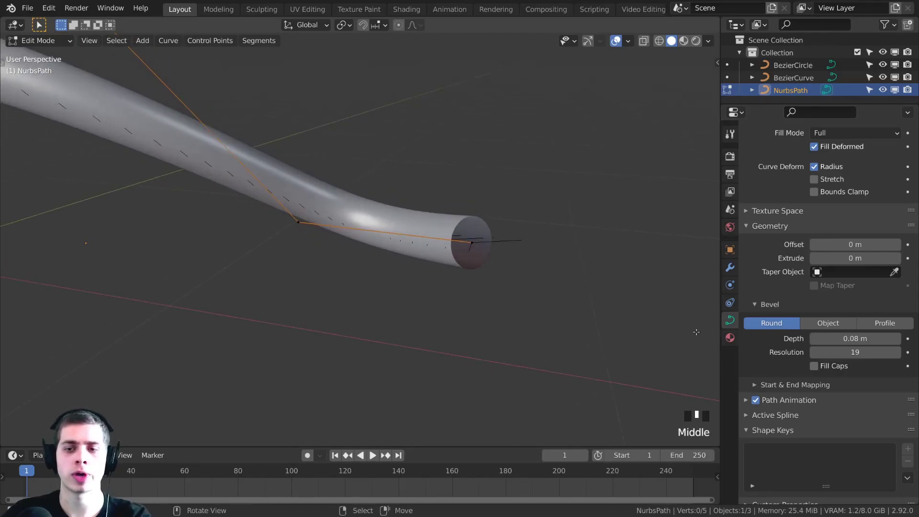
click(814, 366)
middle_drag(526, 268, 343, 256)
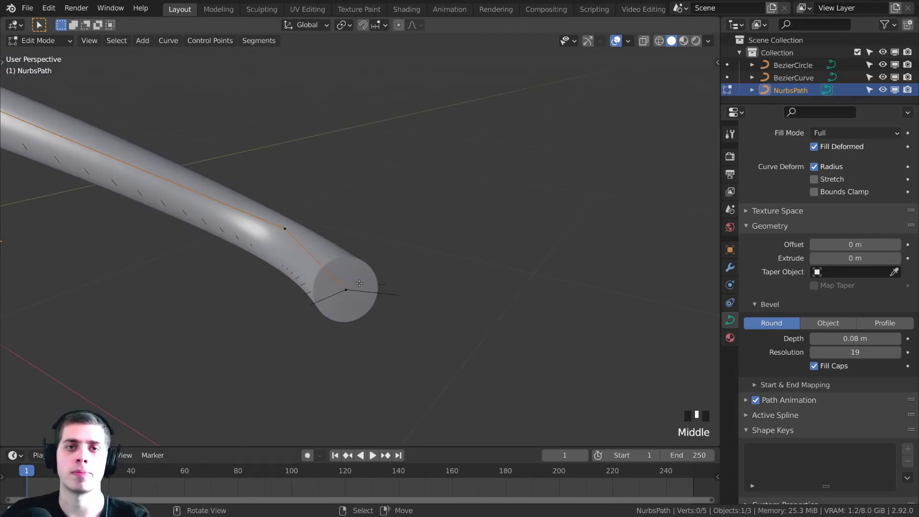
middle_drag(356, 291, 426, 282)
scroll(426, 282, down, 8)
Adjust the path's shape by moving its control points in Edit Mode, and return to Object Mode.
key(Tab)
shift+middle_drag(322, 185, 383, 171)
shift+middle_drag(283, 208, 336, 200)
key(Tab)
right_drag(532, 294, 568, 326)
right_click(446, 140)
key(g)
right_click(432, 149)
key(Tab)
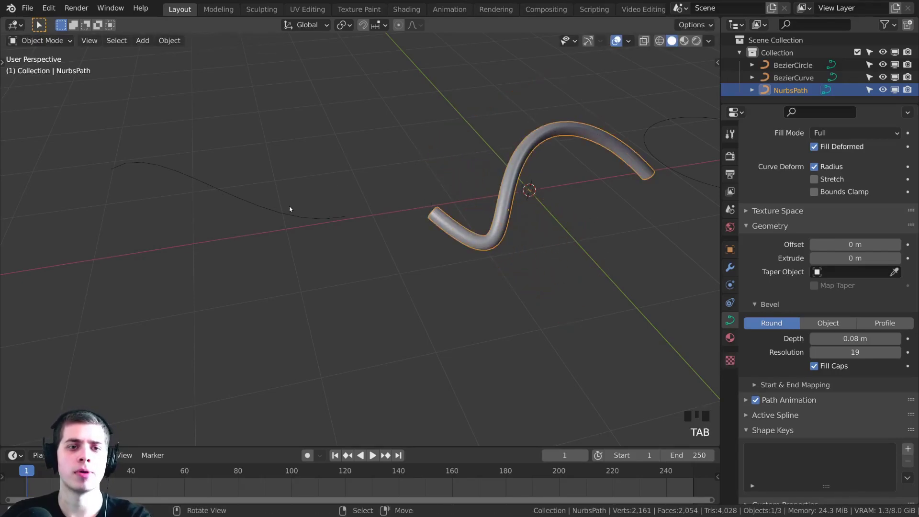
Select the thin S-shaped Bezier curve beside the path, rotate it and scale it up slightly.
right_click(288, 203)
key(r)
key(s)
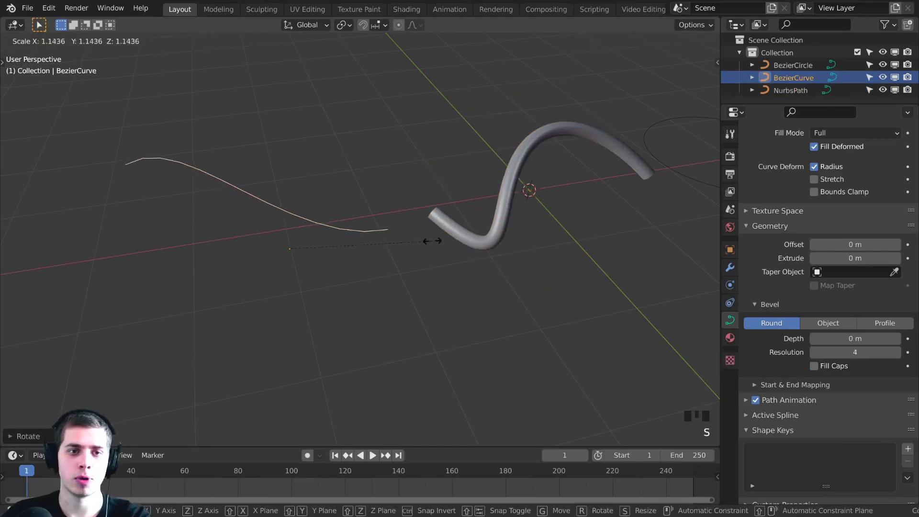
click(431, 239)
Give the Bezier curve a round bevel with a depth of 0.147 m and a resolution of 14.
scroll(859, 307, down, 1)
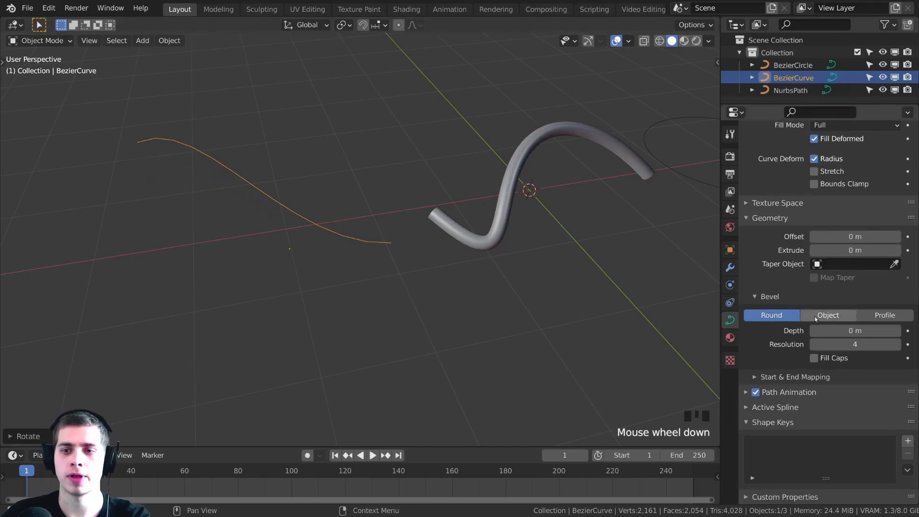
drag(840, 332, 862, 345)
middle_drag(362, 256, 497, 282)
scroll(507, 284, up, 1)
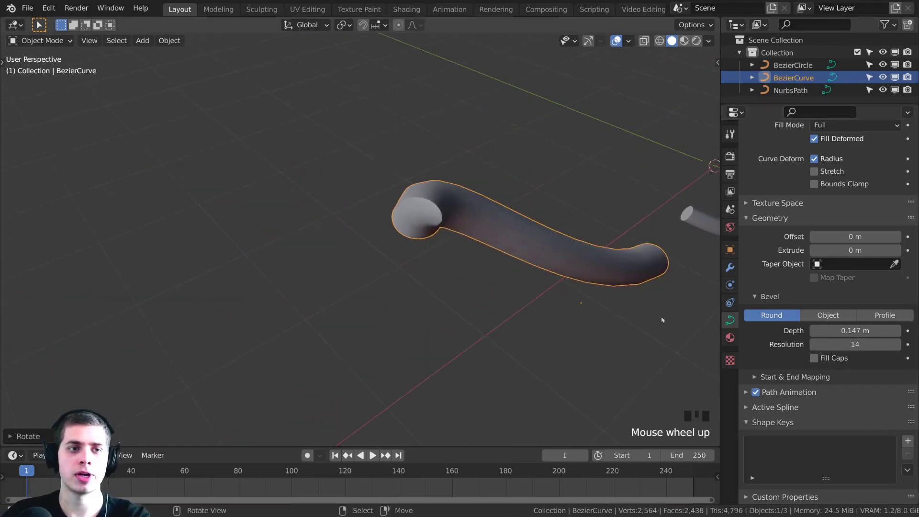
Enable Fill Caps for the Bezier curve and enter Edit Mode to examine its capped end.
click(815, 358)
key(Tab)
middle_drag(508, 237, 335, 191)
scroll(335, 191, up, 2)
shift+middle_drag(266, 189, 293, 189)
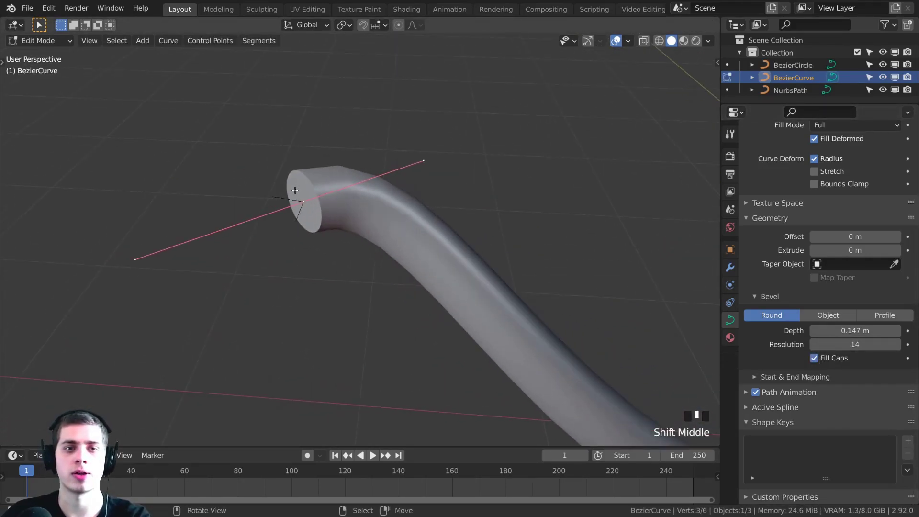
Set the Bezier curve's bevel resolution to 17.
middle_drag(357, 191, 522, 239)
drag(848, 341, 862, 344)
scroll(469, 191, up, 3)
mouse_move(469, 191)
shift+middle_down()
mouse_move(479, 235)
mouse_move(468, 188)
shift+middle_up()
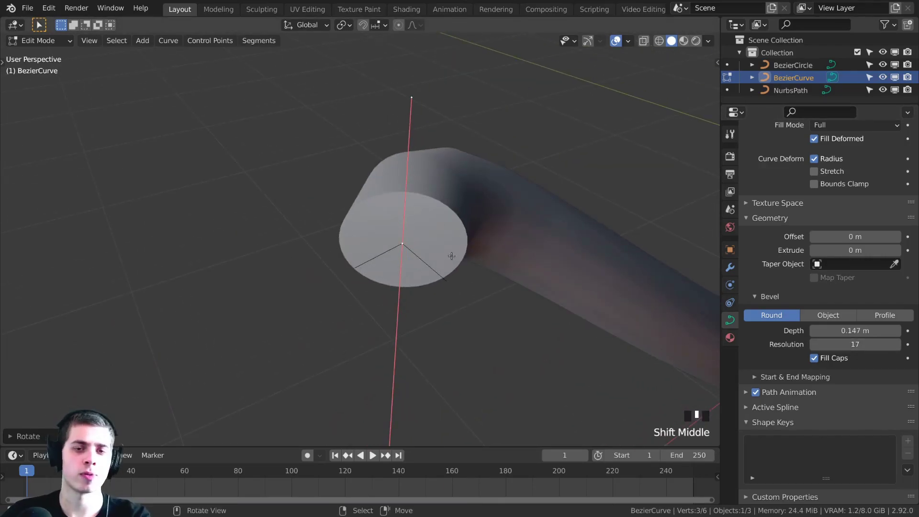
Move the Bezier curve's selected end control point slightly to adjust the bend.
middle_drag(451, 256, 373, 239)
key(g)
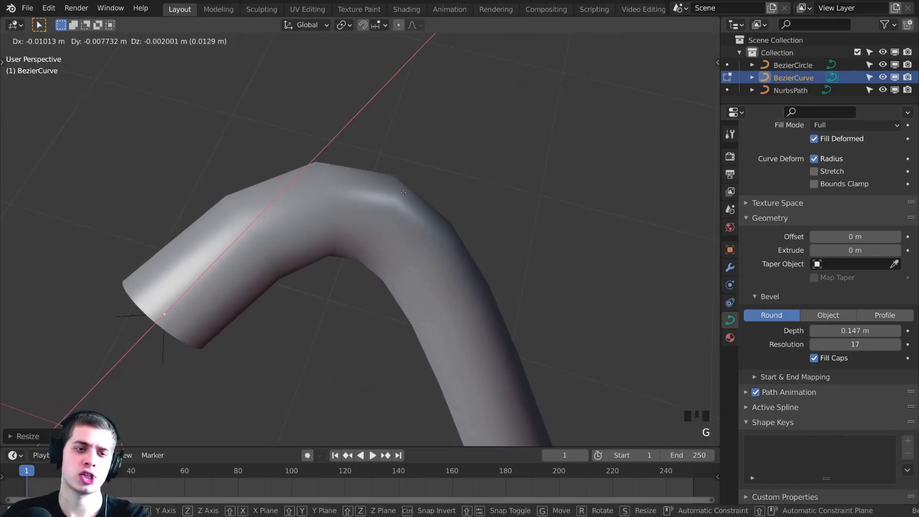
click(403, 193)
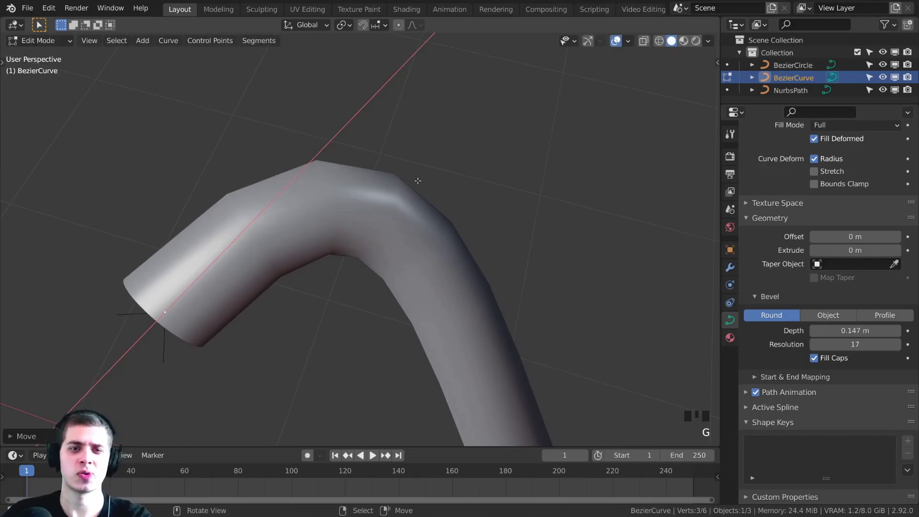
shift+middle_drag(419, 277, 434, 264)
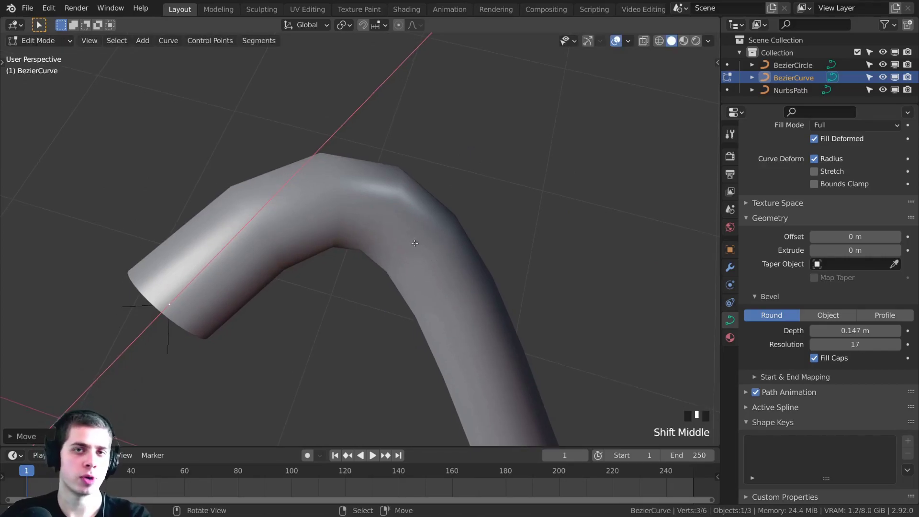
Expand the Active Spline settings and turn Smooth off and back on to compare the shading.
scroll(838, 271, down, 4)
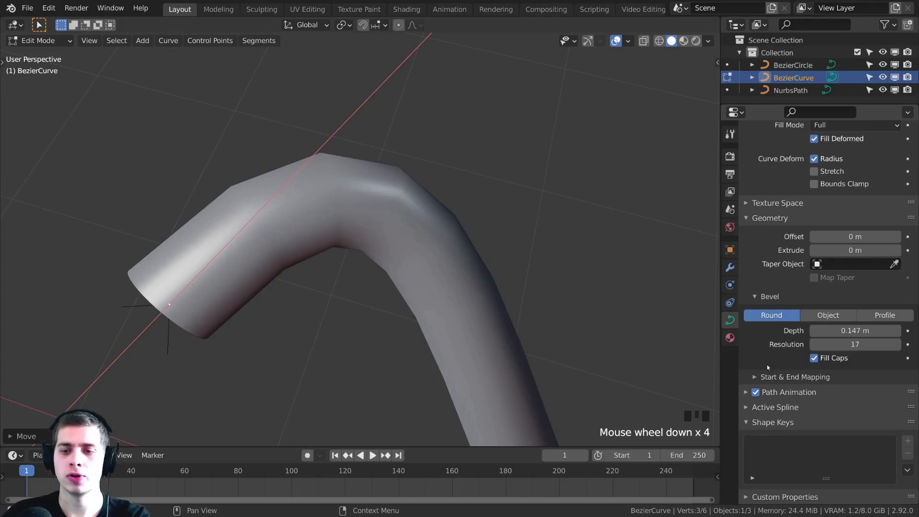
click(746, 408)
scroll(781, 397, down, 5)
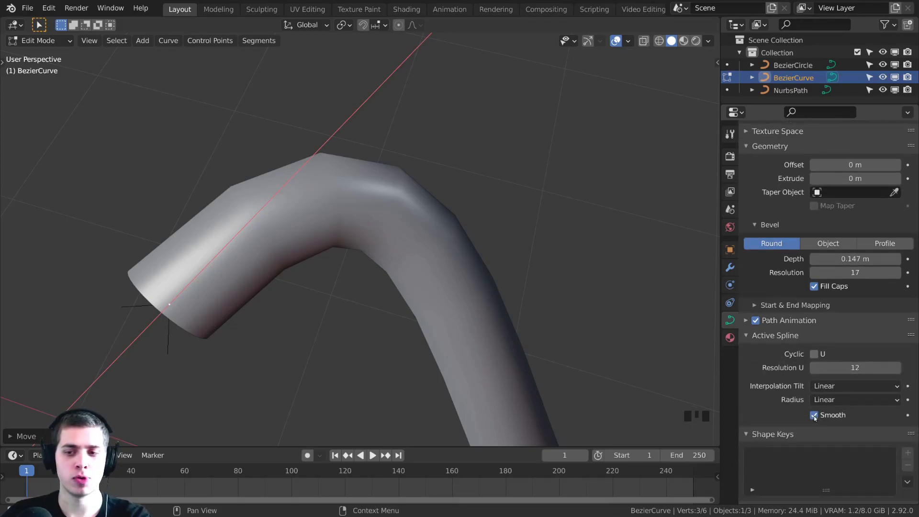
click(814, 416)
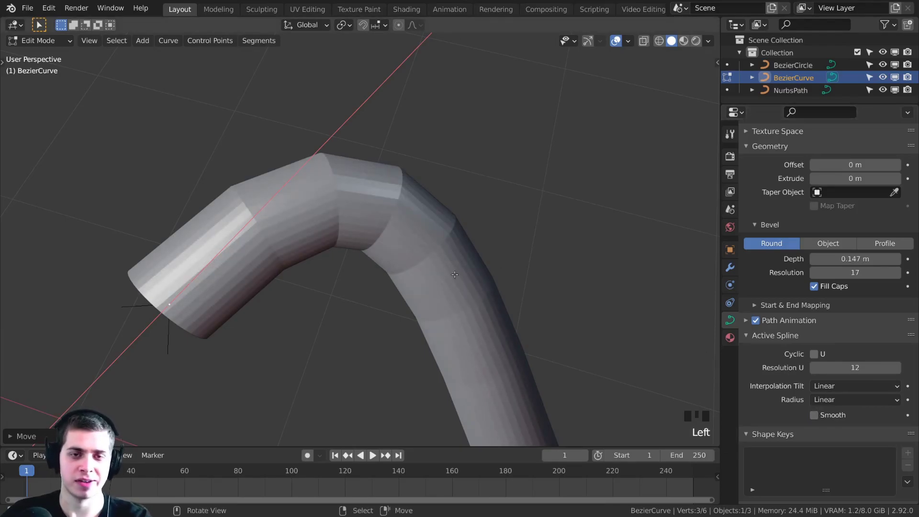
click(814, 414)
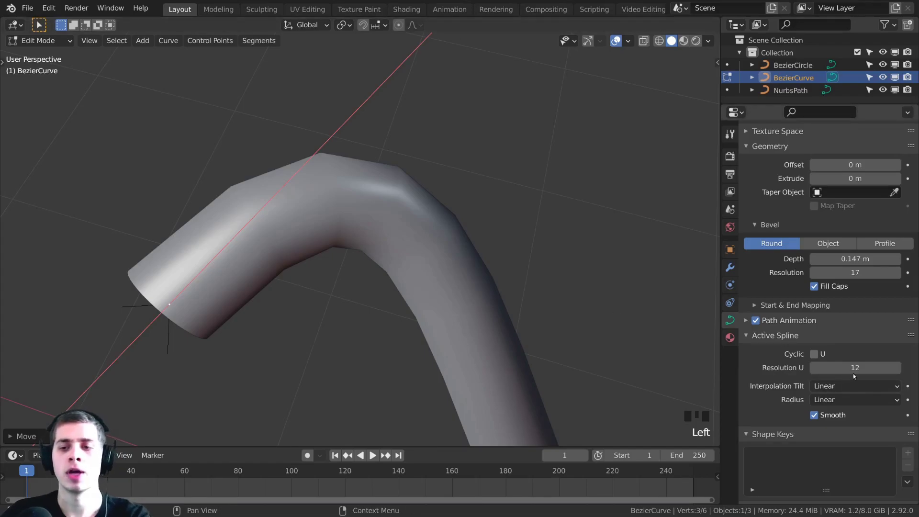
Set the active spline's Resolution U to 45 and examine the bend from several angles.
mouse_move(853, 373)
mouse_down()
mouse_move(900, 373)
mouse_move(855, 368)
mouse_up()
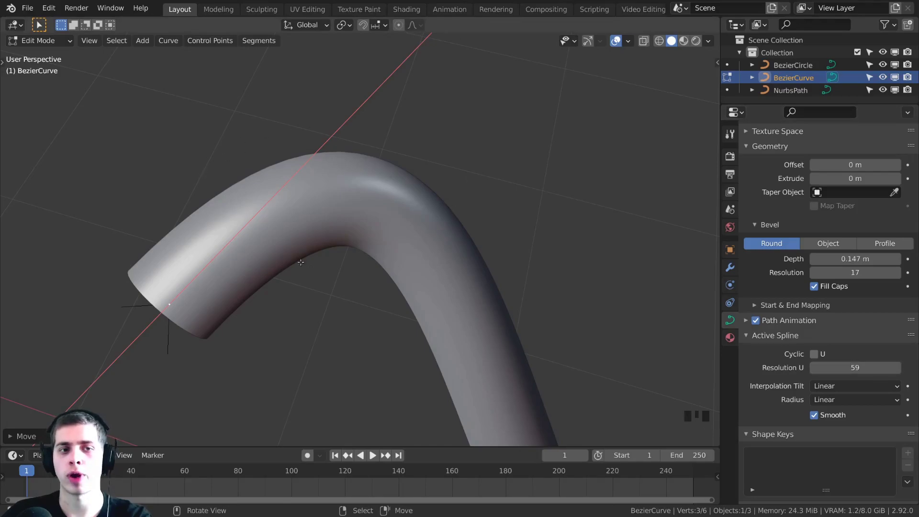
shift+middle_drag(300, 262, 321, 184)
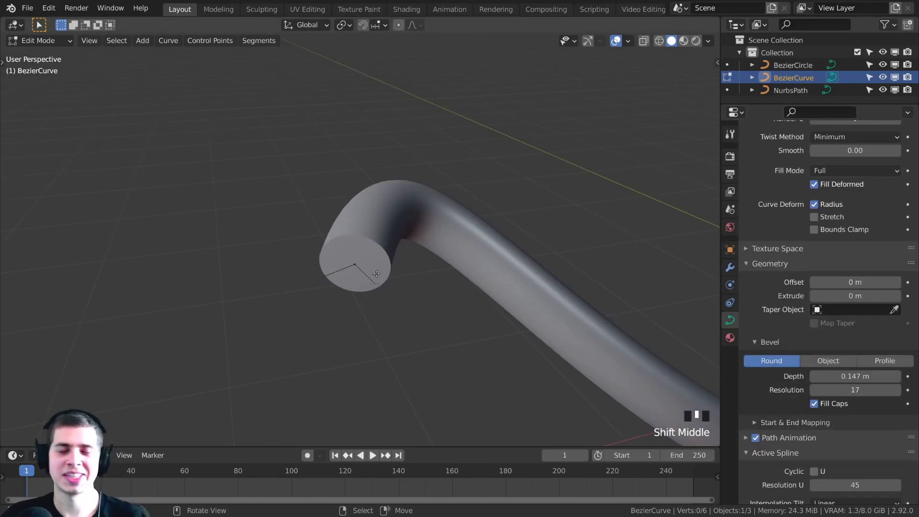
middle_drag(377, 274, 398, 274)
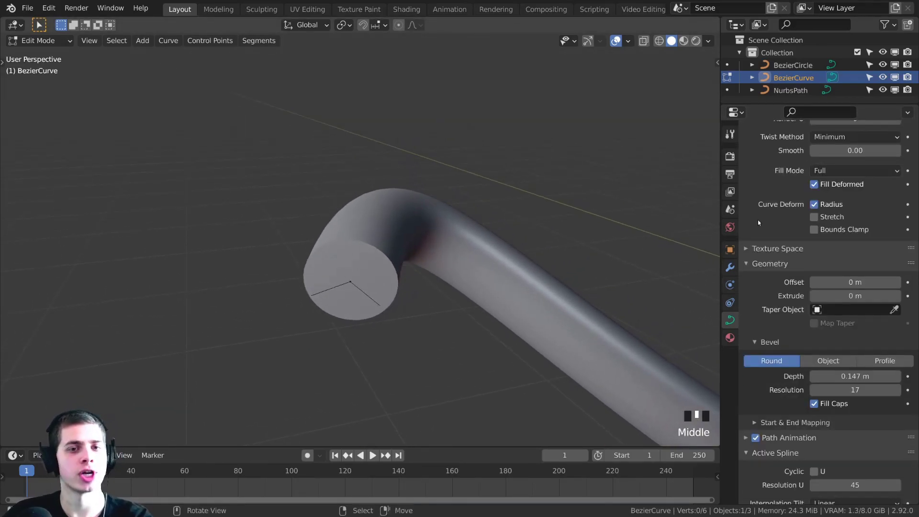
scroll(391, 257, up, 2)
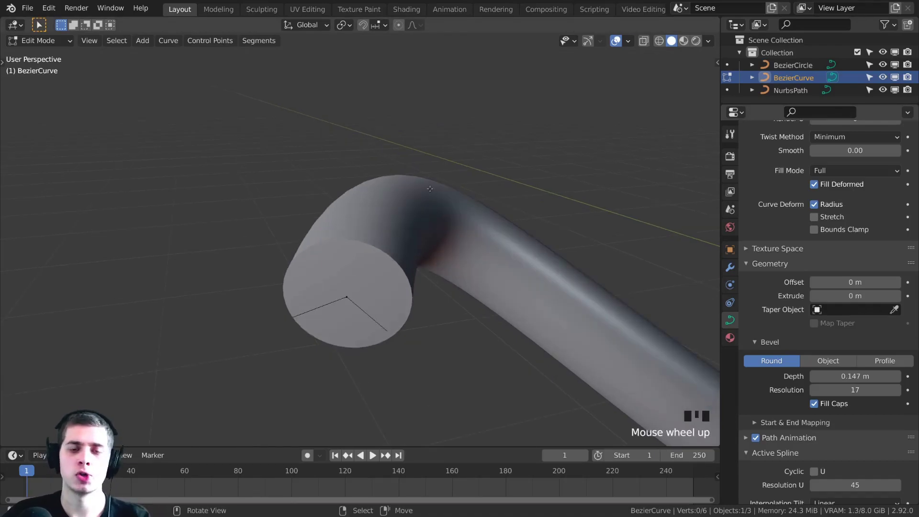
middle_drag(430, 189, 345, 240)
shift+middle_drag(503, 249, 524, 252)
Change the Bezier curve's Fill Mode to Back.
scroll(889, 294, up, 4)
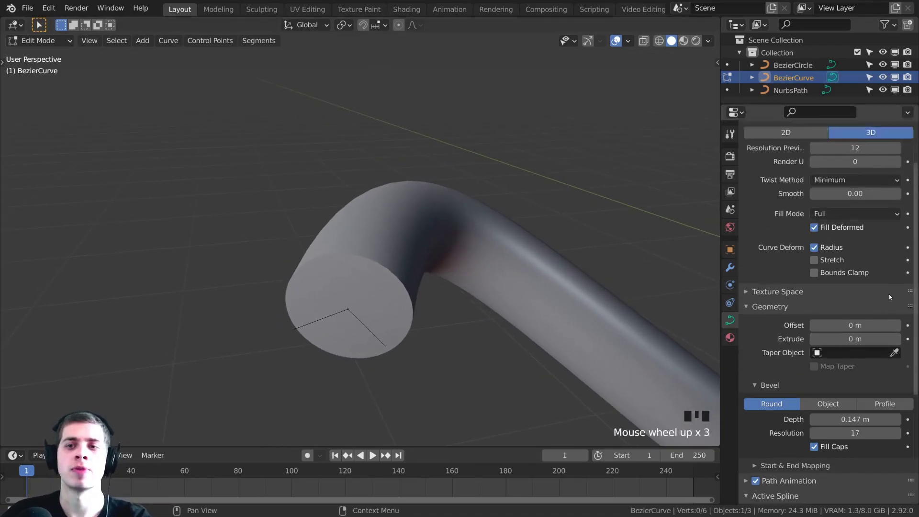
click(823, 228)
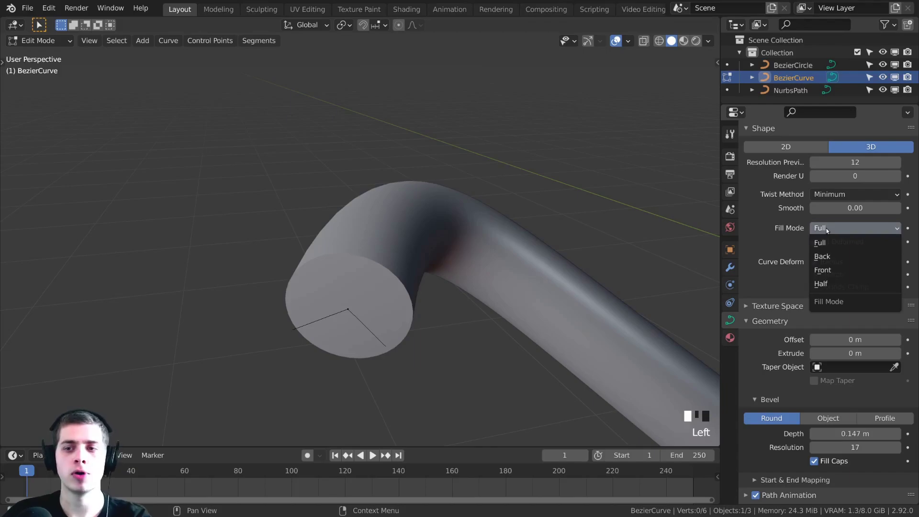
click(822, 256)
Select the control point at the curve's open end, then move and rotate it to reshape the half tube.
middle_drag(527, 249, 478, 204)
click(435, 220)
middle_drag(479, 204, 512, 187)
key(g)
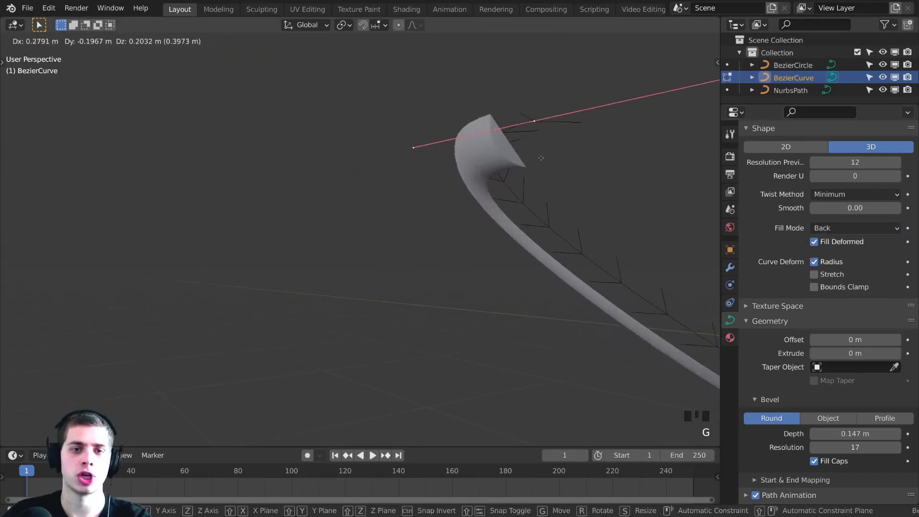
click(447, 213)
Set the curve's Fill Mode to Front, keeping Minimum as the Twist Method.
click(822, 195)
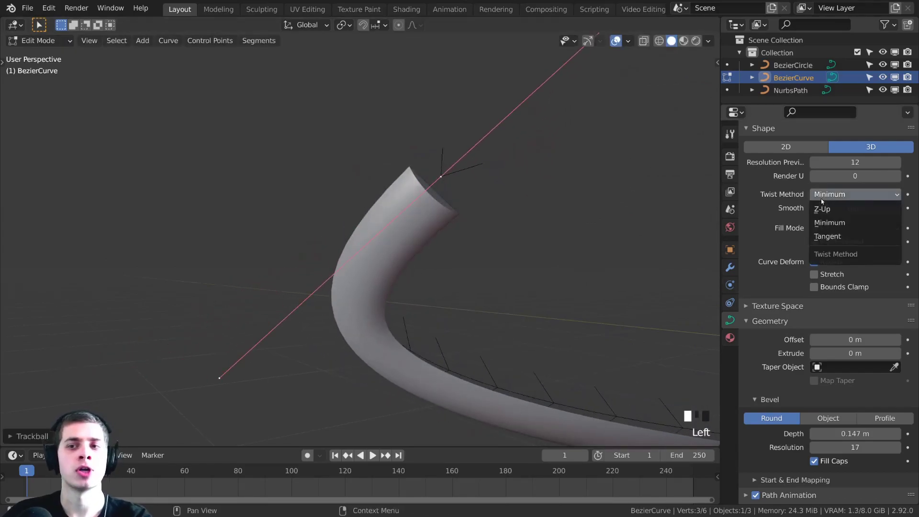
click(829, 222)
click(830, 228)
click(830, 269)
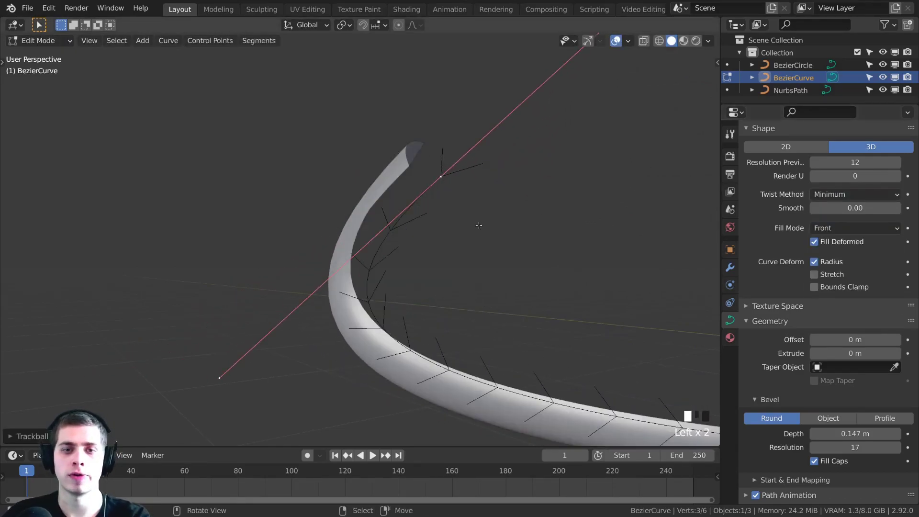
Set the Bezier curve's Fill Mode to Half and examine the tube's end.
middle_drag(479, 225, 443, 193)
key(r)
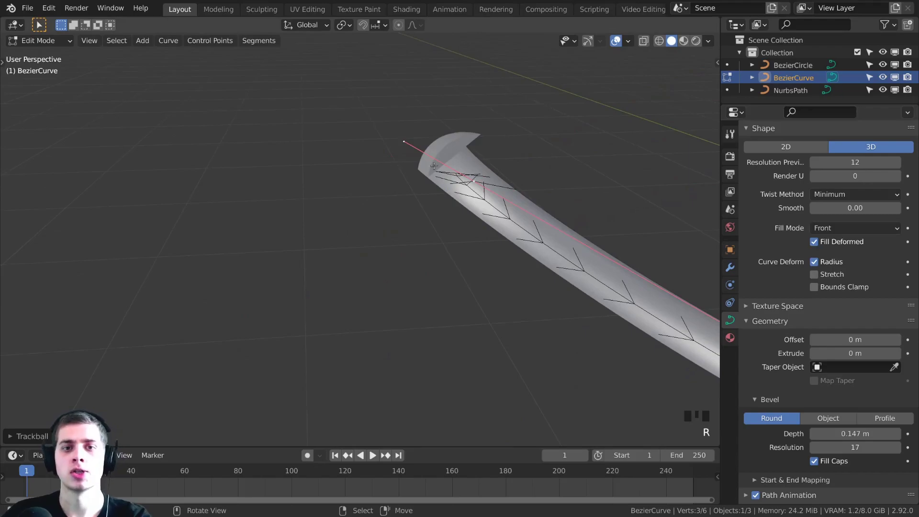
click(839, 228)
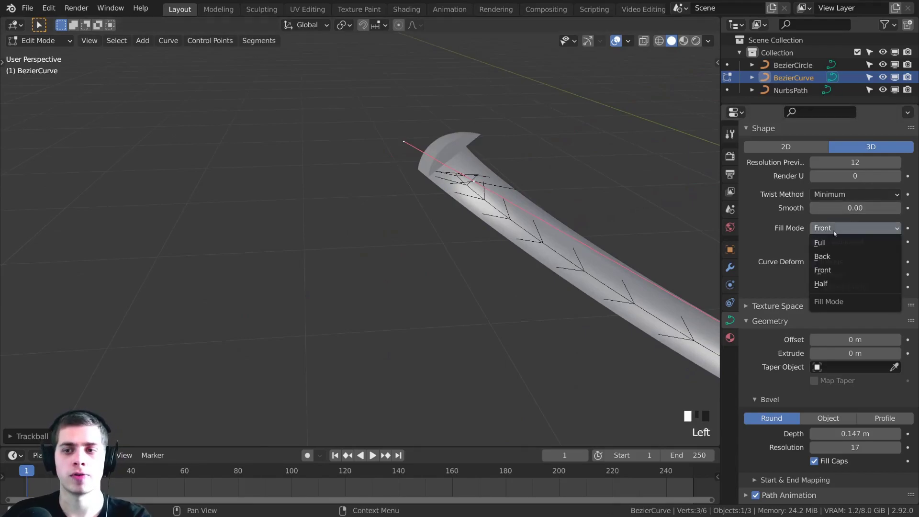
click(834, 284)
middle_drag(527, 215, 432, 201)
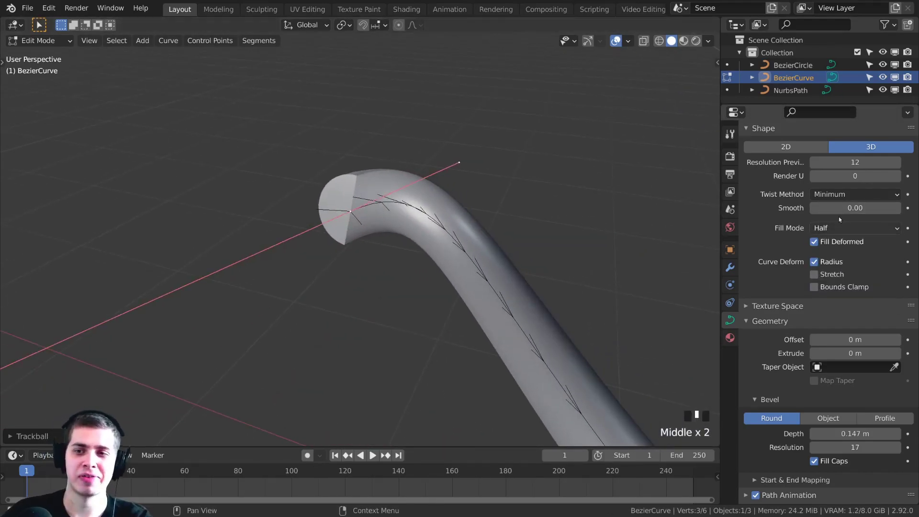
Set the Bezier curve's Fill Mode to Full and examine the capped end from several angles.
click(840, 228)
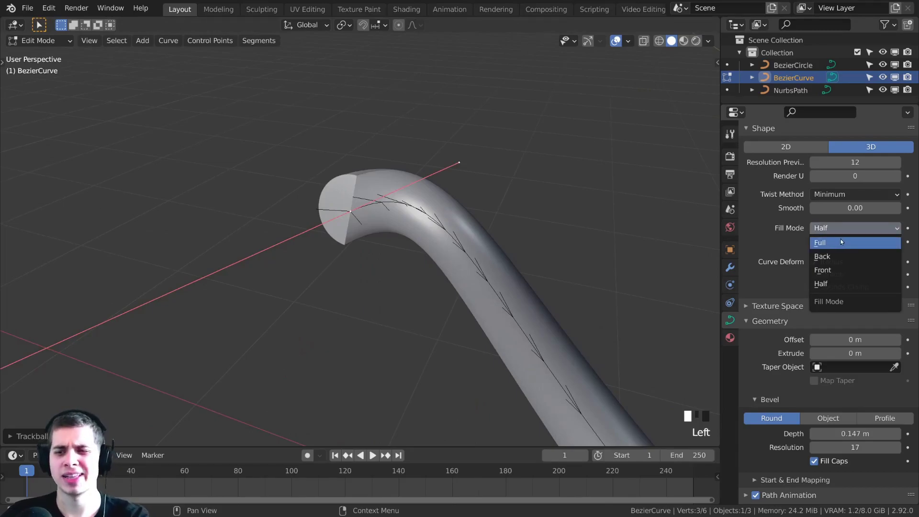
click(857, 241)
middle_drag(477, 276, 544, 204)
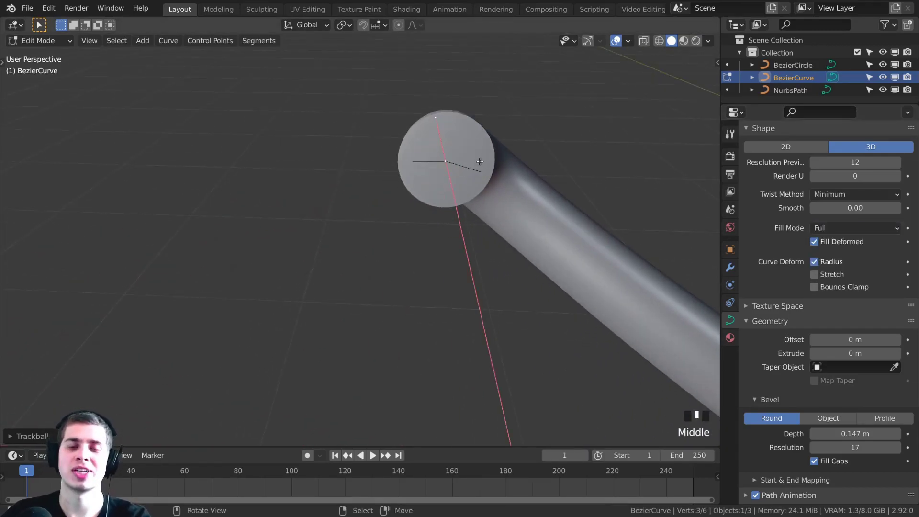
shift+middle_drag(480, 161, 313, 154)
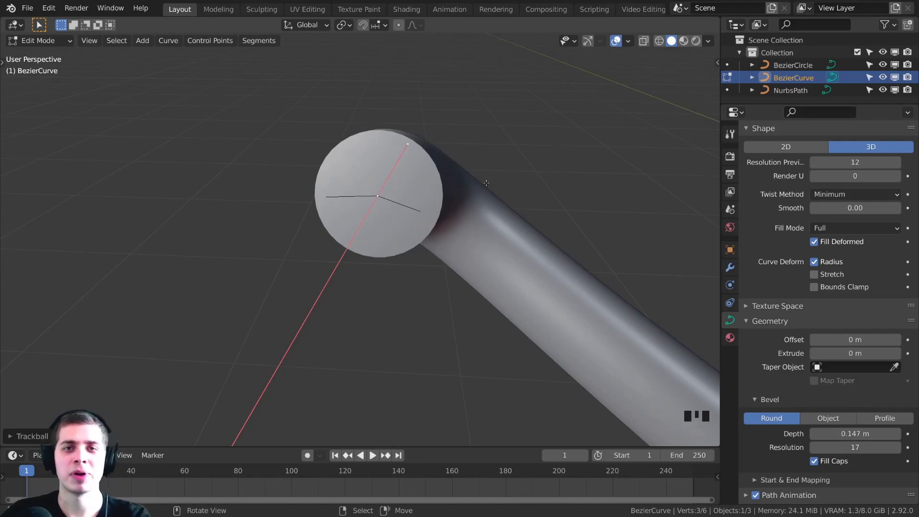
shift+middle_drag(486, 183, 369, 221)
shift+scroll(347, 273, up, 3)
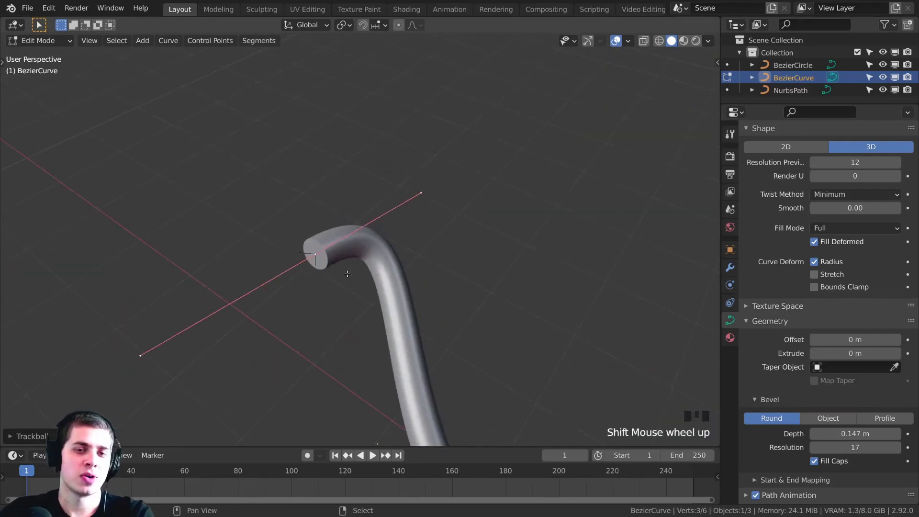
Move the control point at the Bezier curve's capped end to reshape the tube.
middle_drag(347, 273, 345, 249)
key(g)
right_click(452, 300)
key(g)
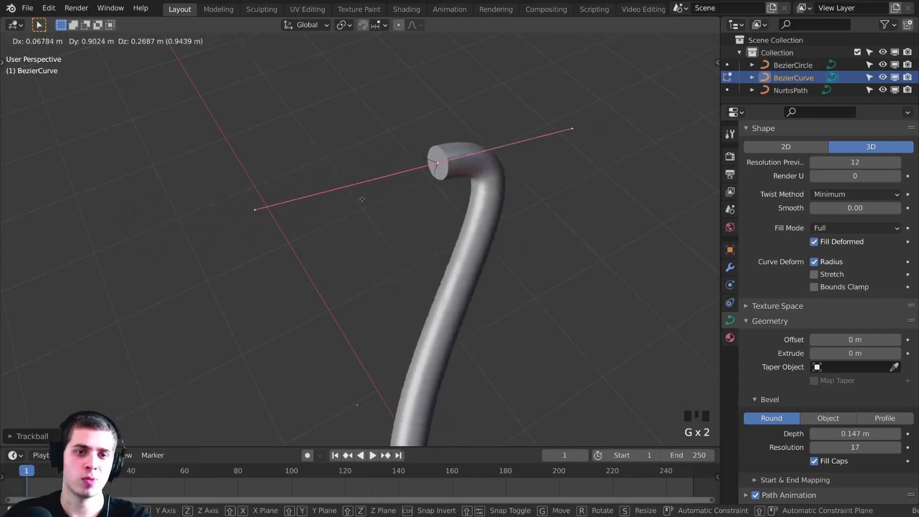
click(372, 292)
scroll(372, 292, down, 3)
shift+middle_drag(445, 358, 388, 283)
scroll(440, 268, up, 2)
key(g)
click(463, 213)
Rotate and scale the end control point to change how the tube bends near its cap.
key(r)
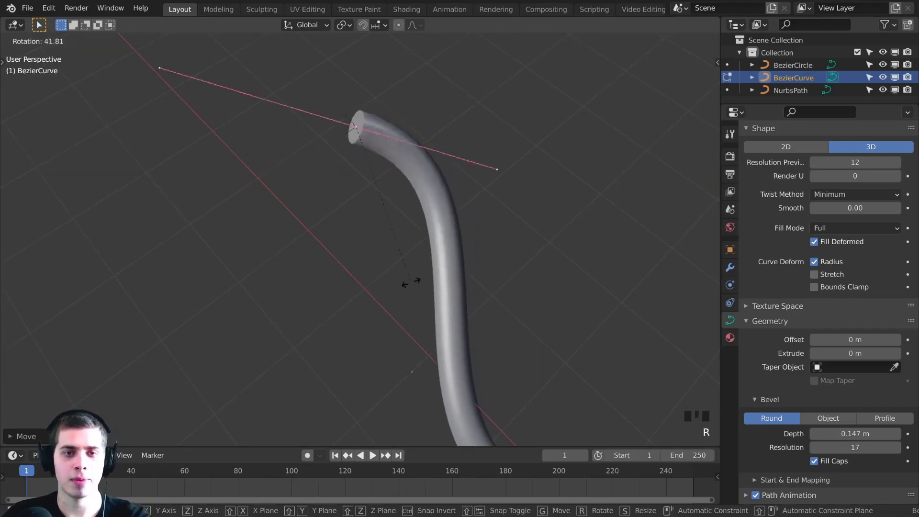
click(418, 222)
key(s)
click(383, 140)
shift+middle_drag(385, 140, 384, 162)
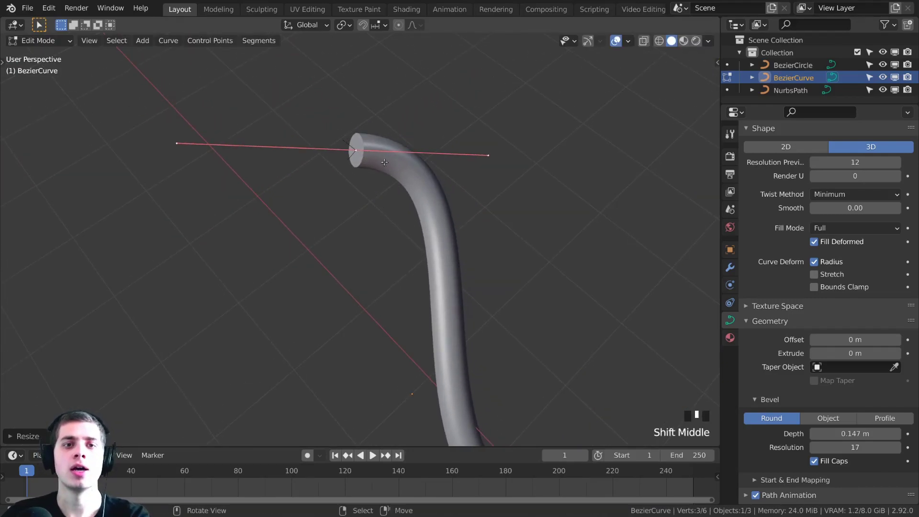
right_click(356, 153)
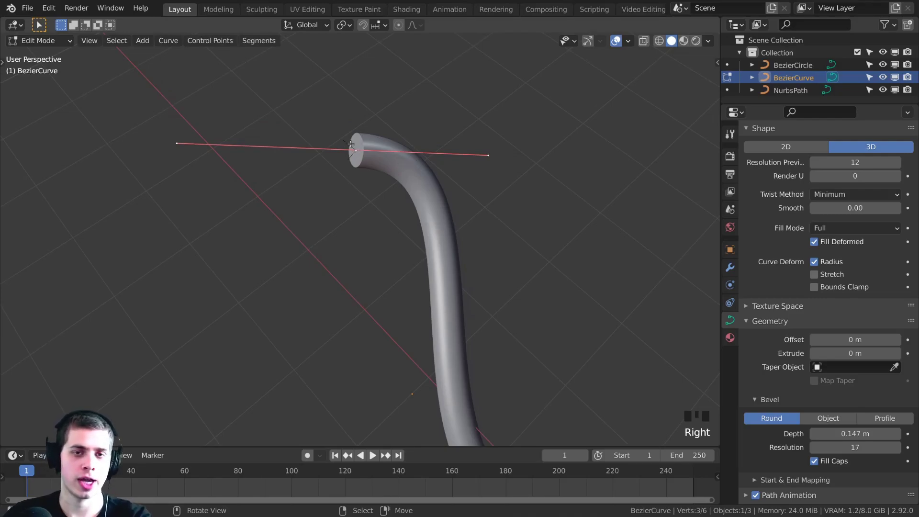
Switch to editing the NurbsPath object and move one of its inner control points to raise the path's bend.
scroll(502, 362, down, 3)
middle_drag(503, 363, 485, 293)
key(Tab)
click(509, 349)
key(Tab)
key(g)
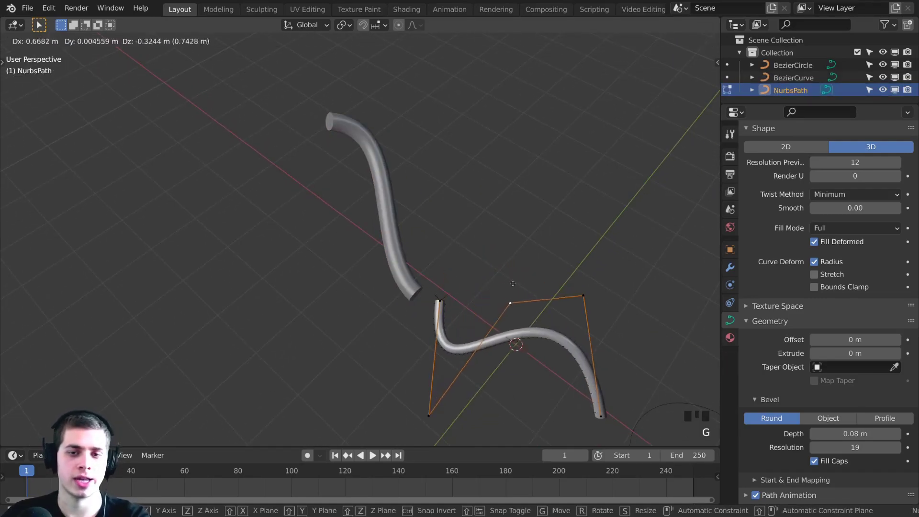
click(511, 281)
right_click(502, 293)
key(g)
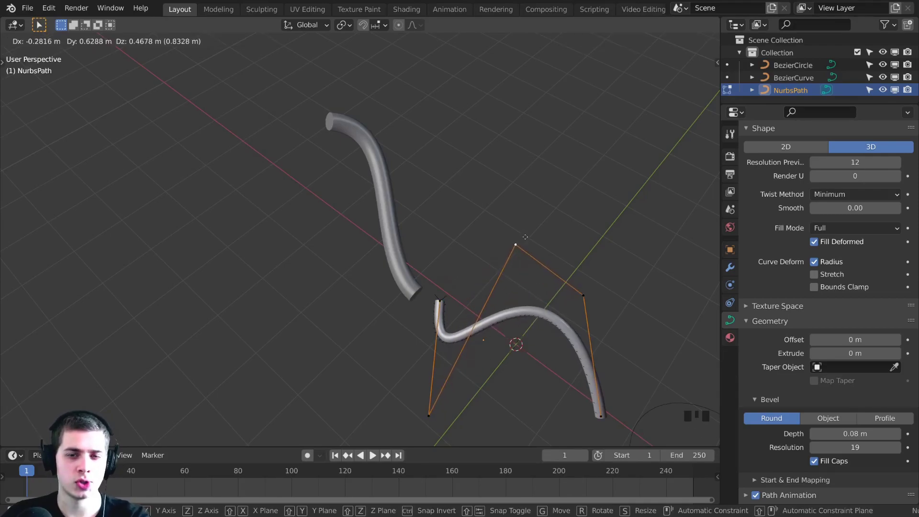
click(525, 247)
shift+middle_drag(421, 242, 423, 245)
Return to editing the BezierCurve object and move one handle of its end control point.
key(Tab)
click(391, 164)
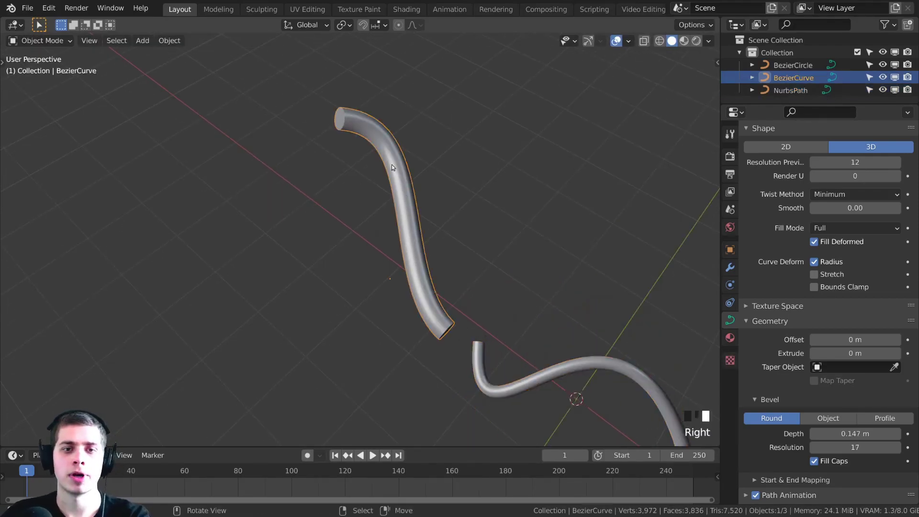
key(Tab)
middle_drag(391, 165, 412, 179)
key(g)
key(g)
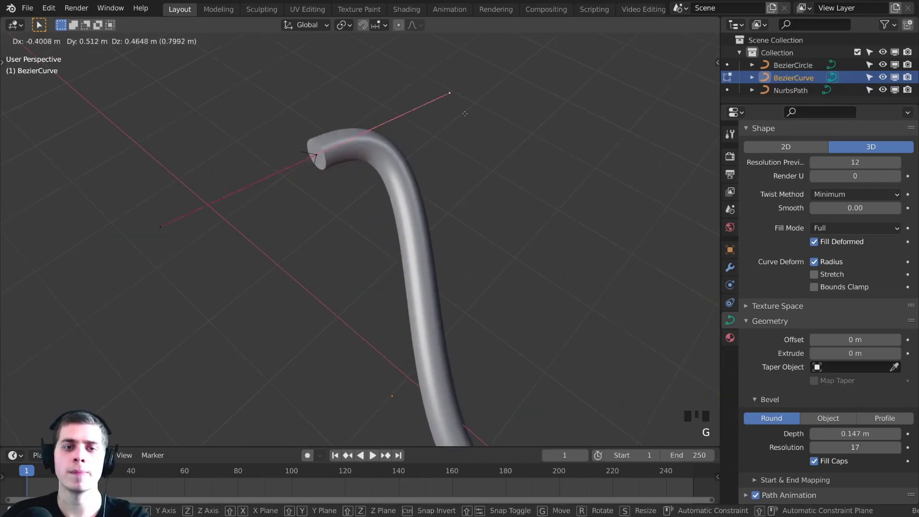
click(354, 152)
middle_drag(357, 152, 287, 160)
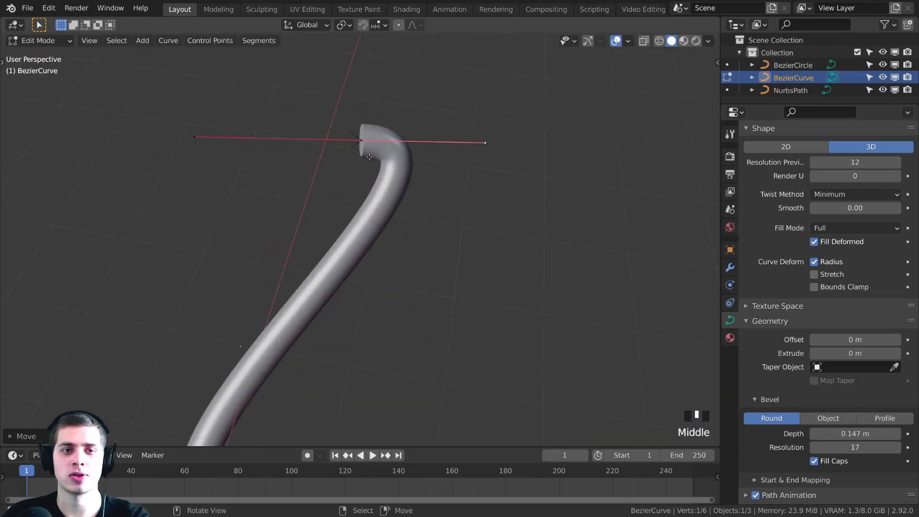
Move the end point's handle farther out and back in to widen and tighten the curve's bend.
middle_drag(447, 194, 436, 203)
key(g)
click(483, 206)
key(g)
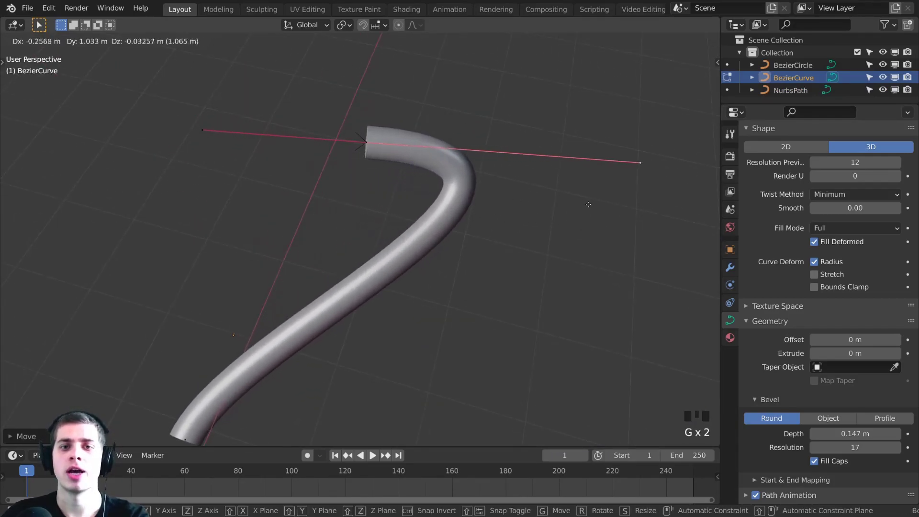
click(405, 149)
shift+middle_drag(468, 169, 435, 170)
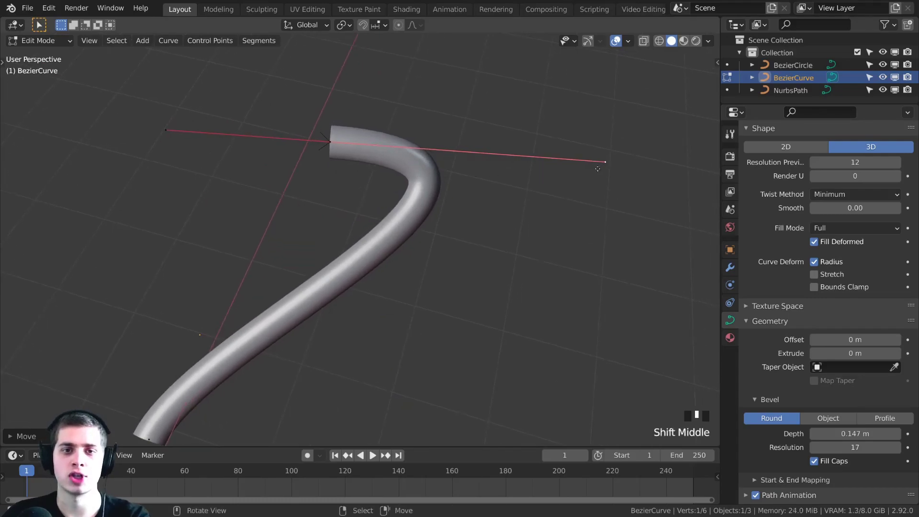
key(g)
click(424, 156)
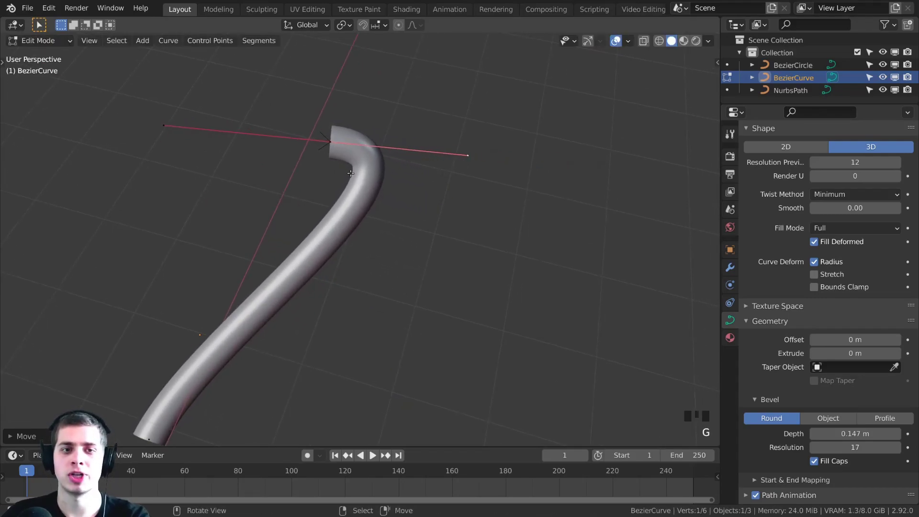
shift+middle_drag(357, 173, 363, 179)
key(g)
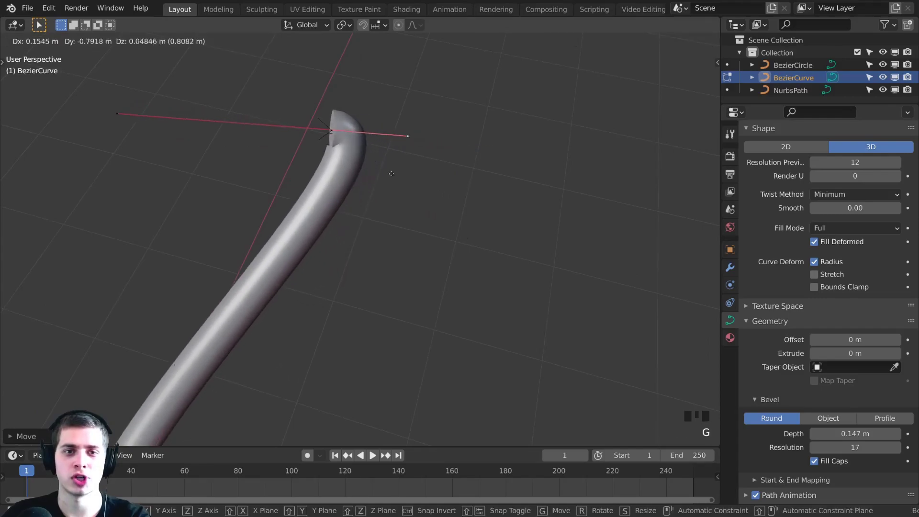
click(473, 174)
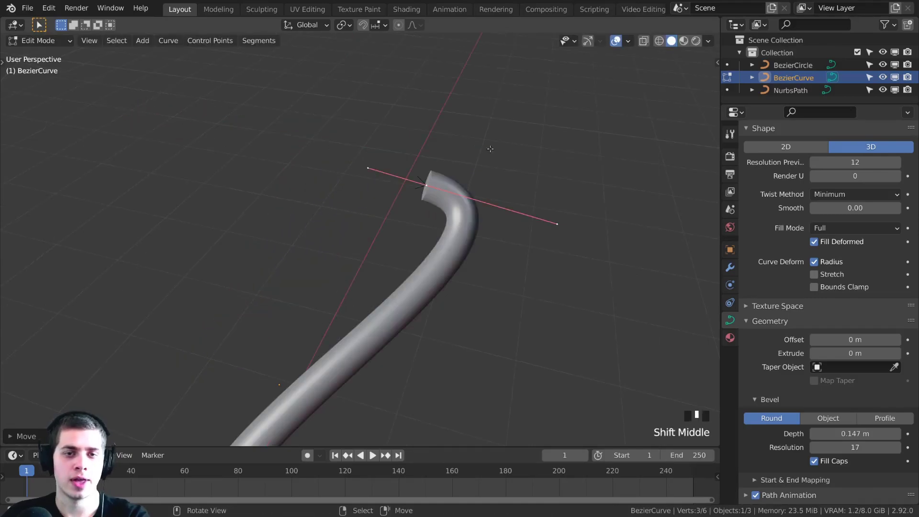
Select the whole end control point and extrude a new curve segment from it.
click(425, 189)
key(g)
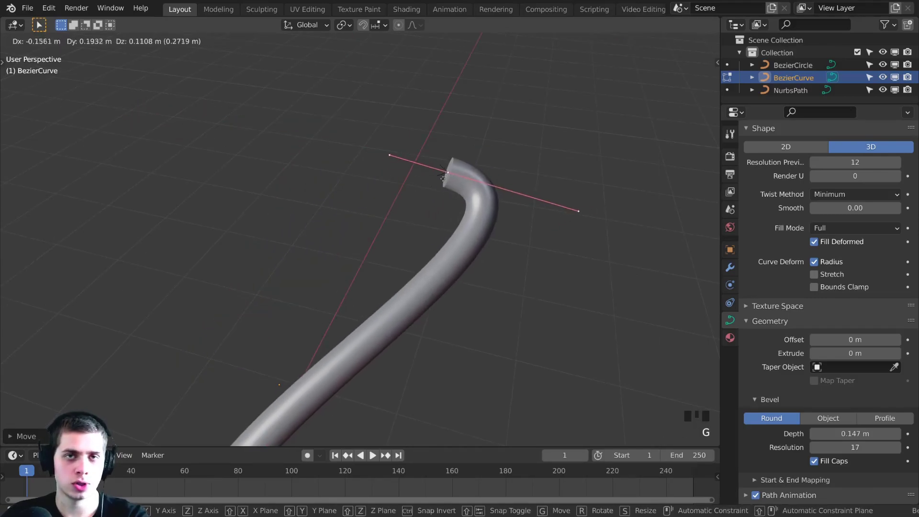
click(463, 181)
key(e)
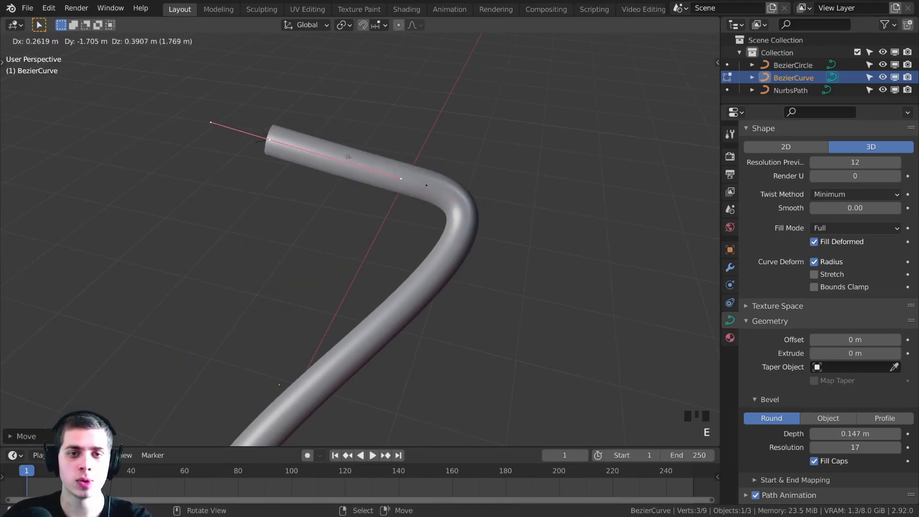
click(297, 102)
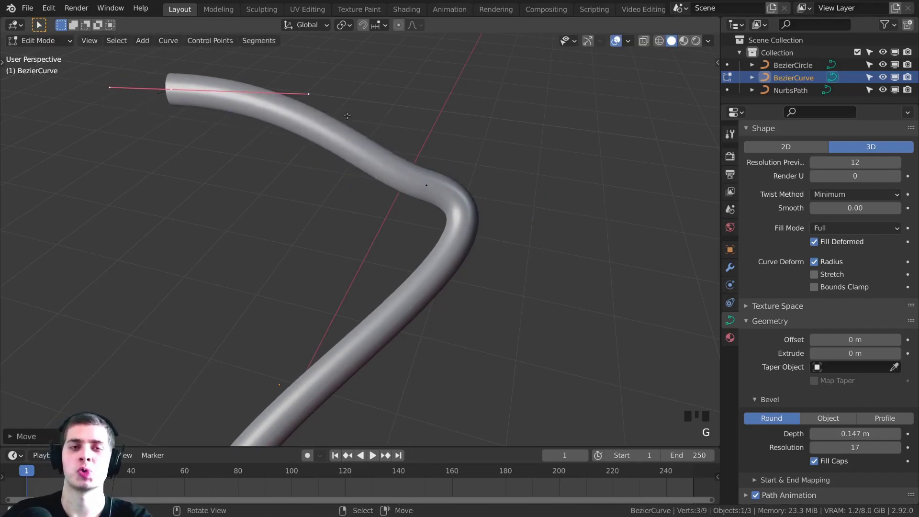
shift+middle_drag(297, 102, 348, 162)
Adjust the position and handles of the newly extruded end control point to shape the new segment.
click(348, 161)
key(g)
click(255, 147)
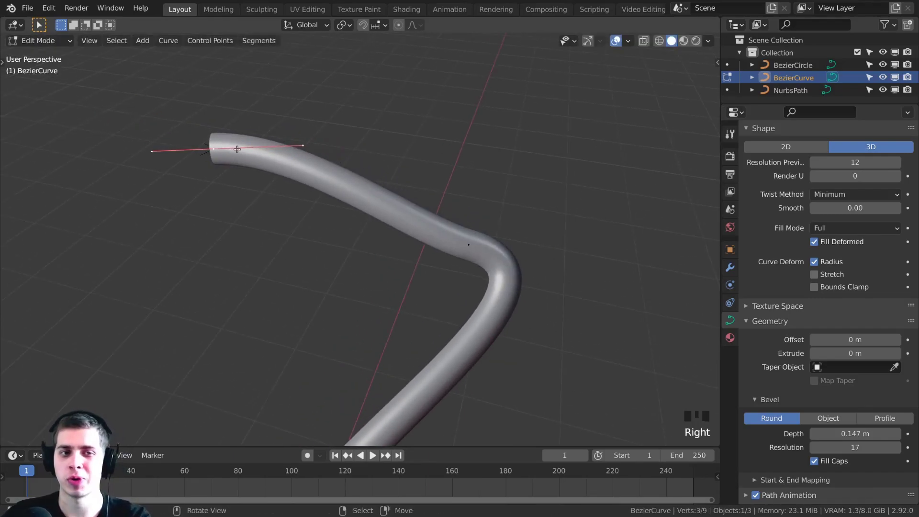
key(s)
right_click(296, 183)
shift+middle_drag(307, 184, 364, 176)
key(g)
click(346, 178)
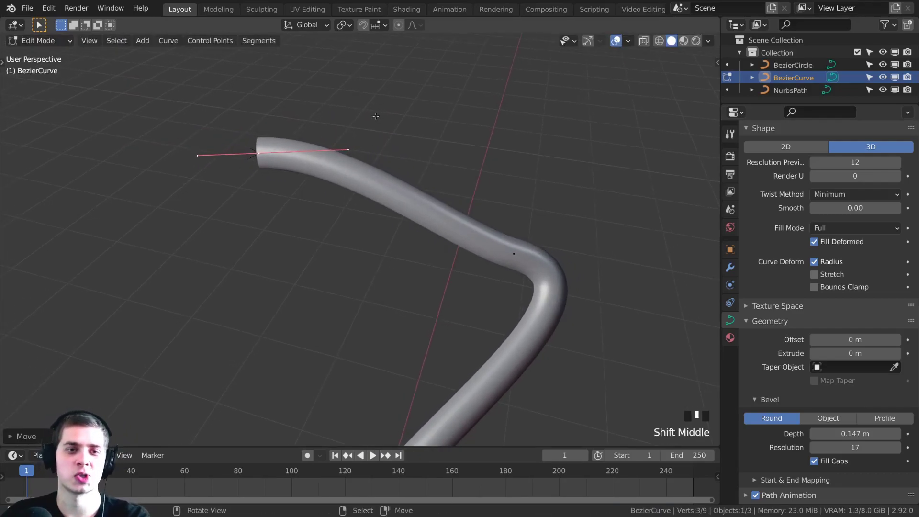
shift+middle_drag(283, 195, 366, 167)
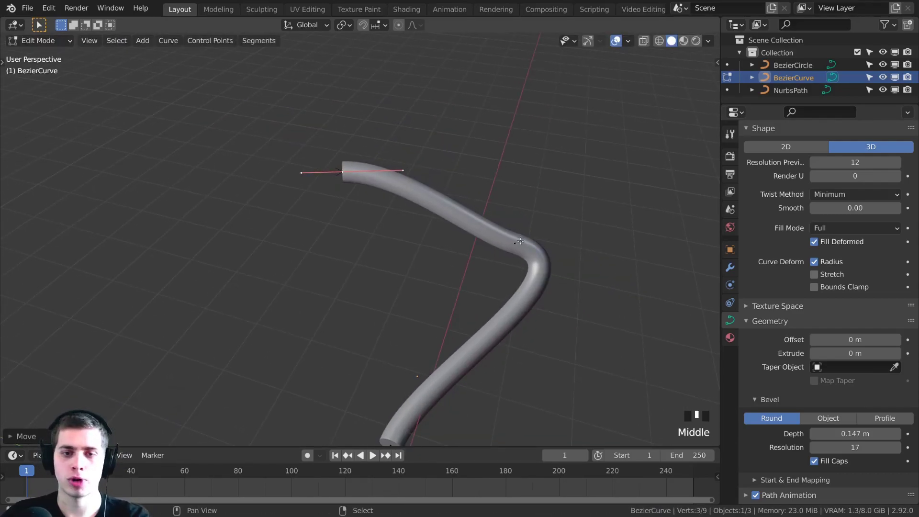
Duplicate the last segment's two control points, then move and rotate the copy beyond the curve's open end.
shift+right_click(520, 240)
key(shift+d)
click(501, 113)
key(r)
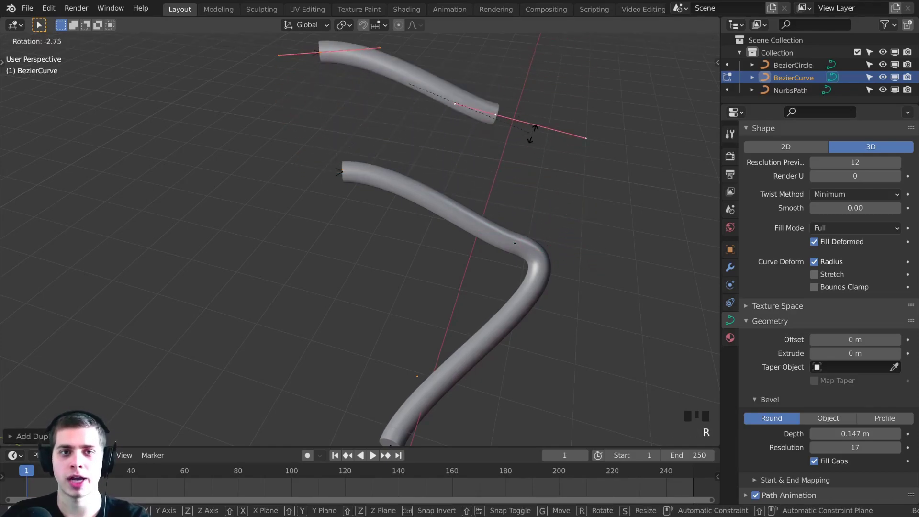
click(531, 135)
key(g)
click(246, 181)
key(r)
click(250, 171)
Line up the duplicated piece with the original curve's end and join their facing end points with a segment.
shift+middle_drag(264, 160, 358, 157)
key(r)
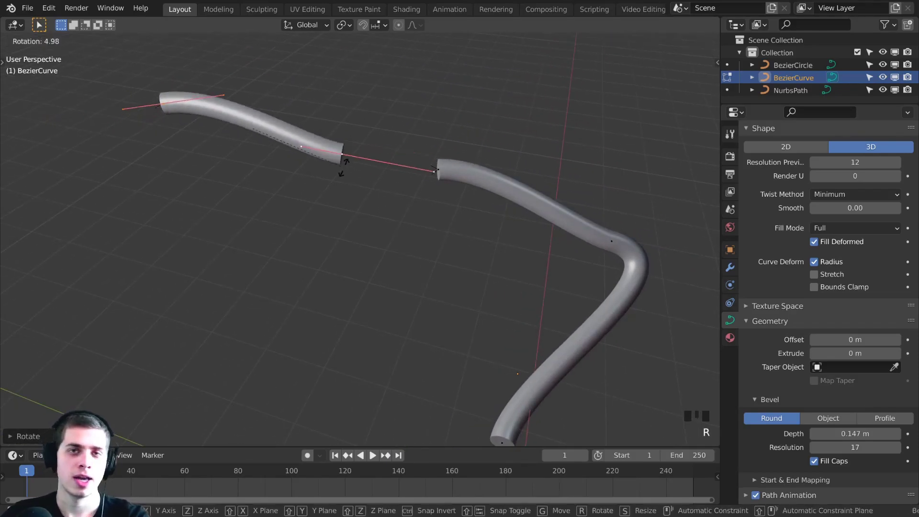
key(g)
click(317, 162)
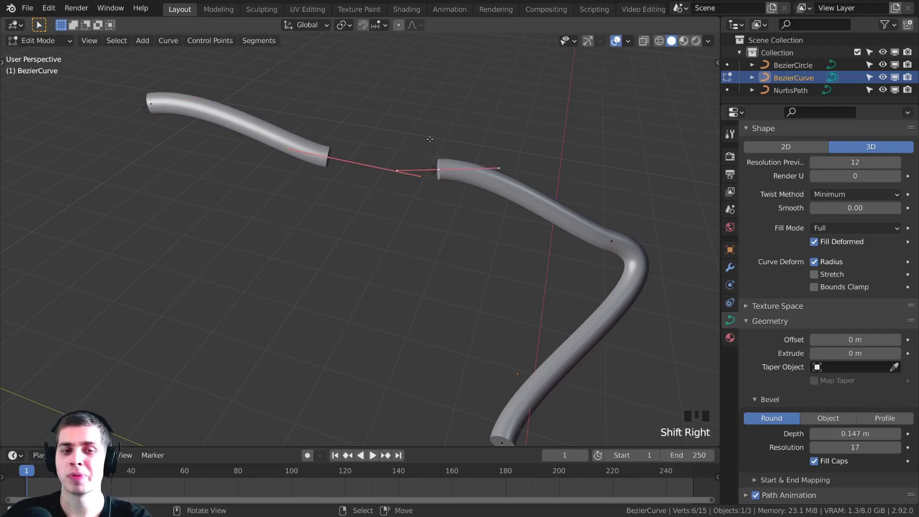
key(f)
scroll(323, 179, down, 3)
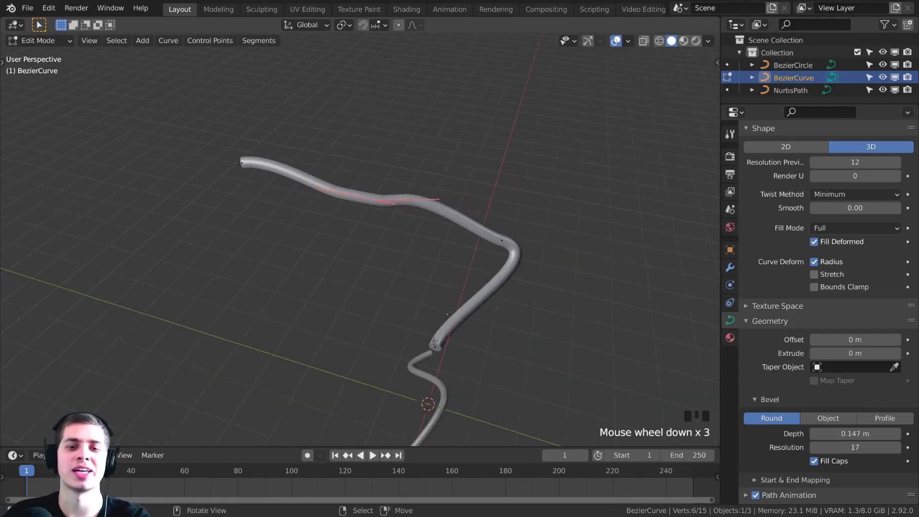
shift+middle_drag(323, 179, 347, 105)
Reposition the control point at the curve's opposite end and extrude further segments from it.
key(r)
click(430, 329)
scroll(430, 287, up, 3)
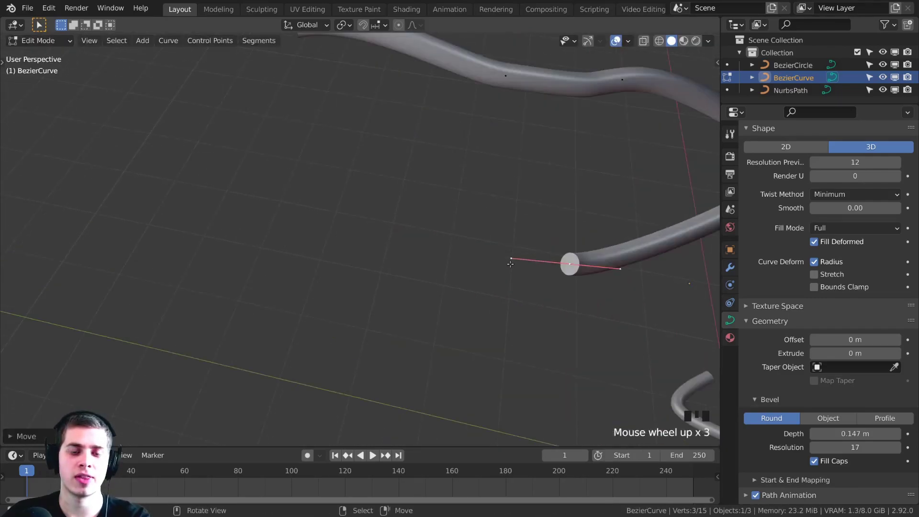
key(e)
scroll(410, 318, down, 4)
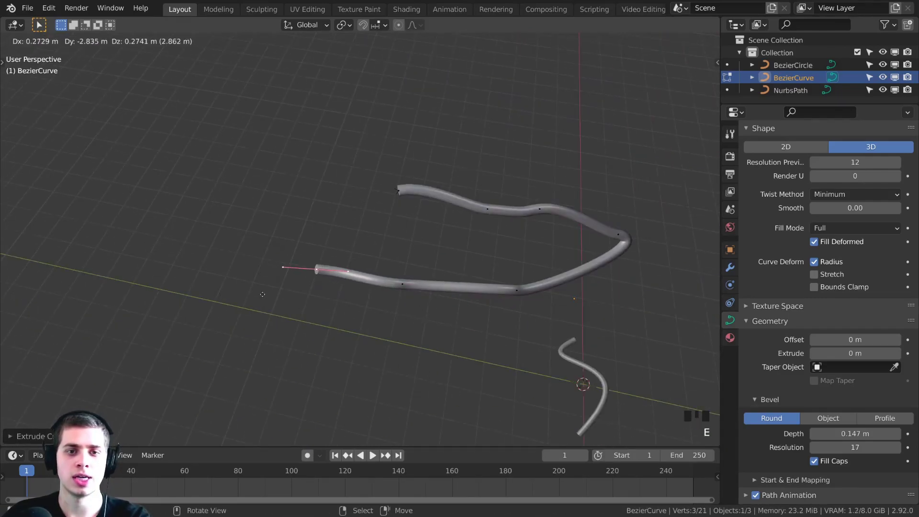
click(396, 267)
Rotate the newest end control point and add another control point beyond it to lengthen the curve.
key(r)
click(335, 301)
scroll(279, 191, up, 3)
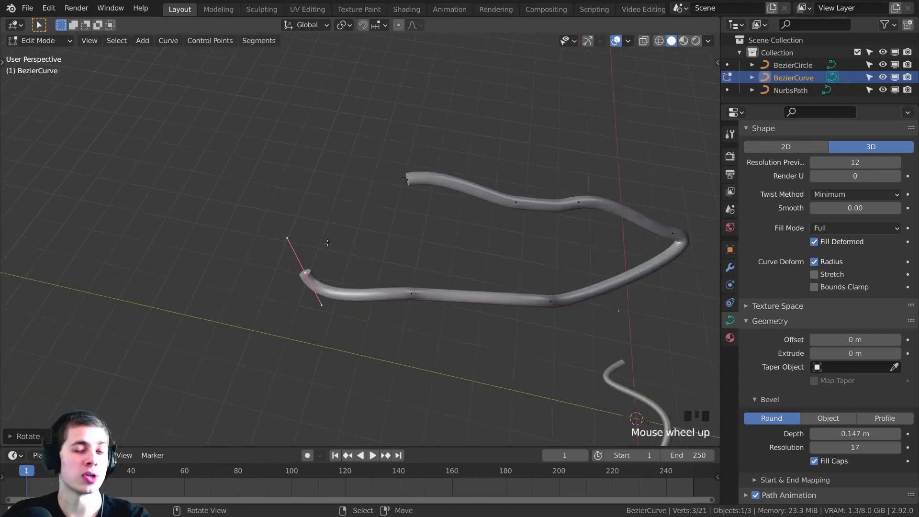
ctrl+click(270, 186)
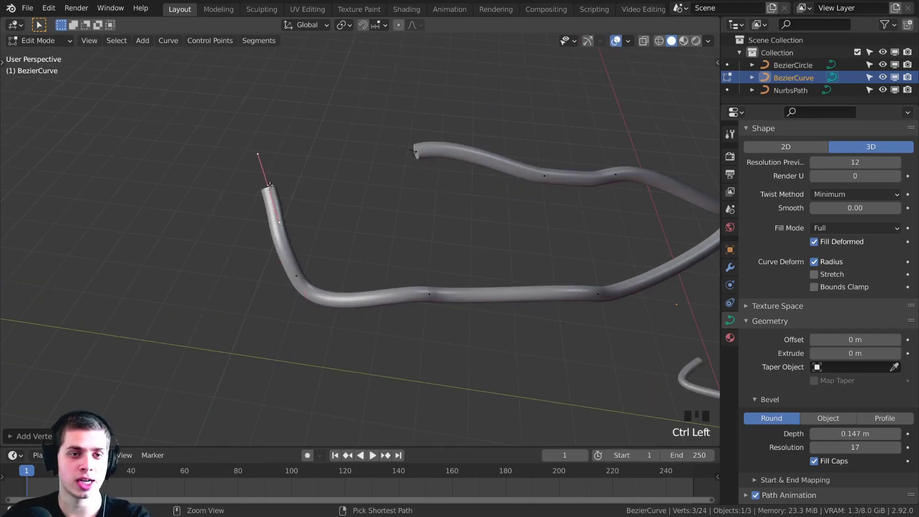
Add two control points toward the opposite open end, close the gap with a segment, and nudge the joined point.
ctrl+click(305, 154)
ctrl+click(363, 150)
scroll(363, 150, up, 2)
shift+middle_drag(435, 109, 458, 133)
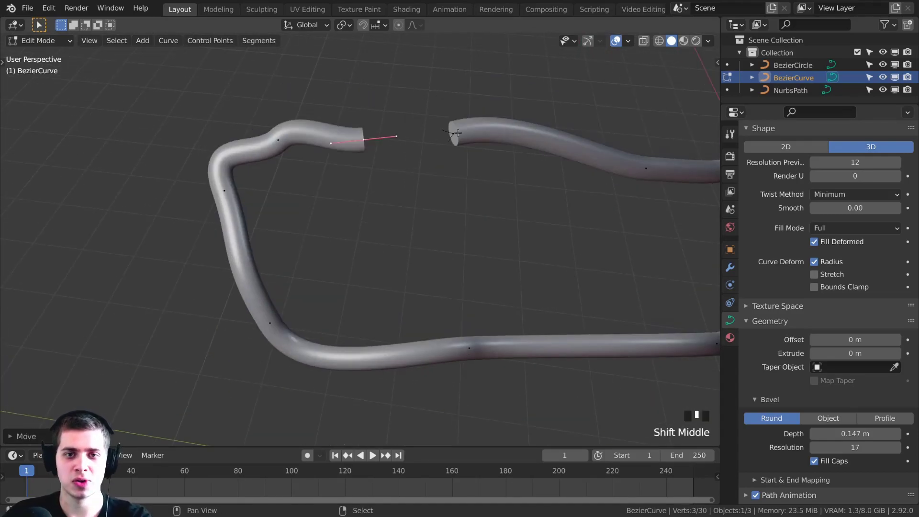
shift+right_click(455, 134)
key(f)
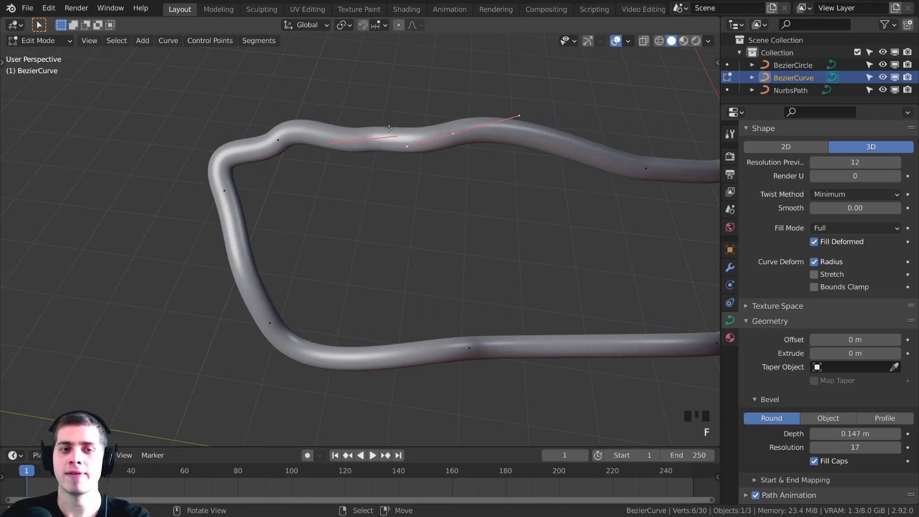
right_drag(455, 130, 465, 123)
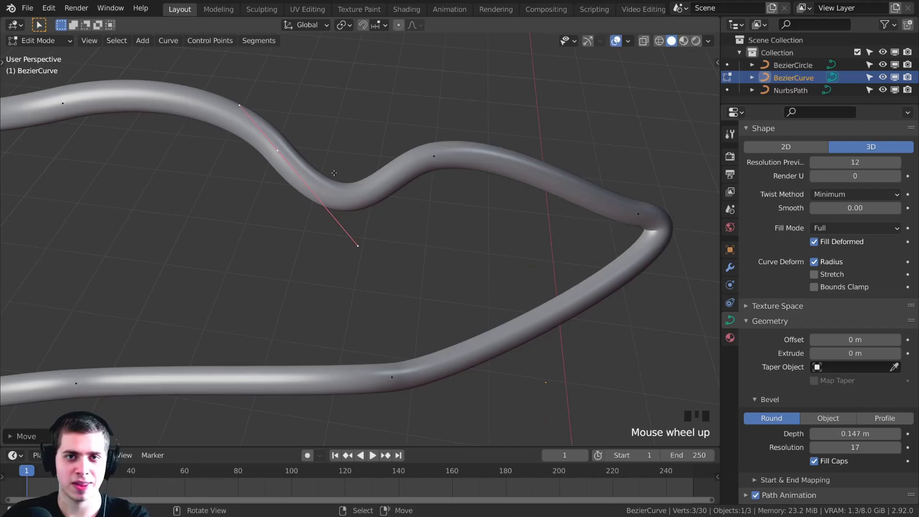
Subdivide the segment between the two neighbouring control points around the dip in the curve's upper side.
shift+middle_drag(396, 154, 396, 171)
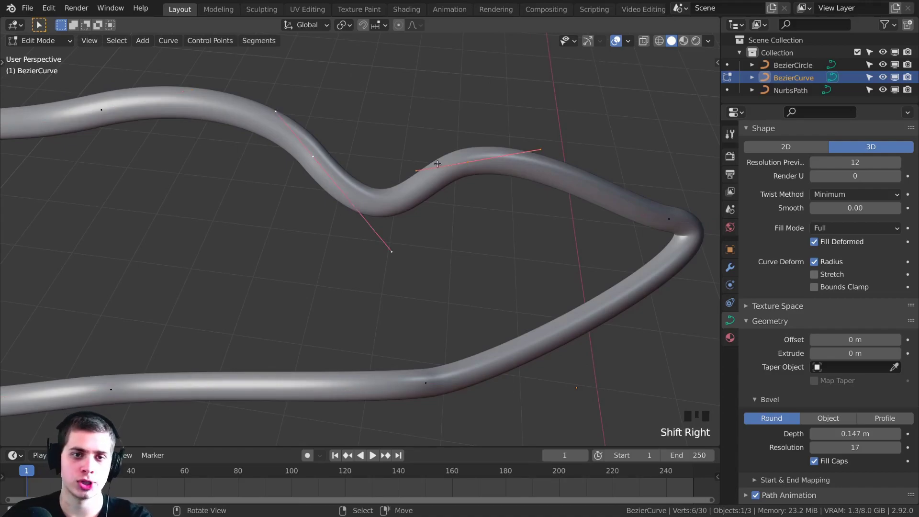
shift+middle_drag(398, 171, 431, 171)
middle_drag(472, 139, 444, 157)
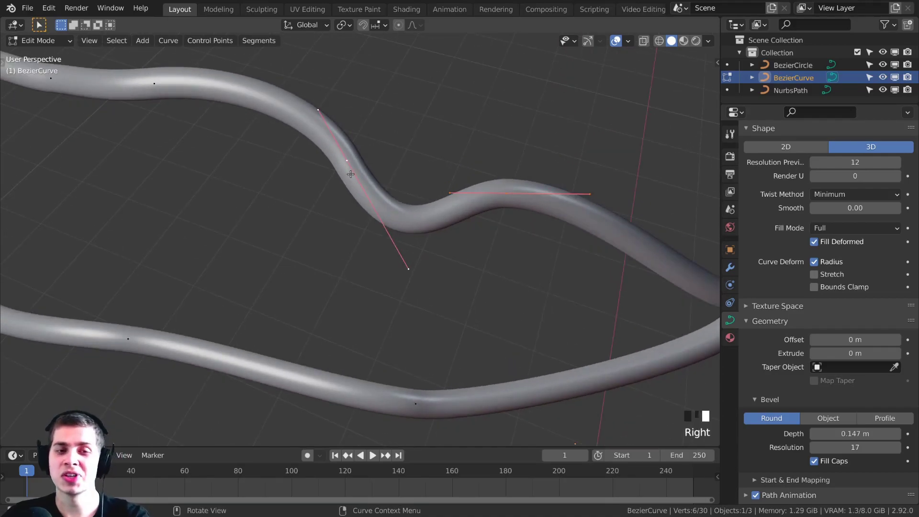
right_click(355, 173)
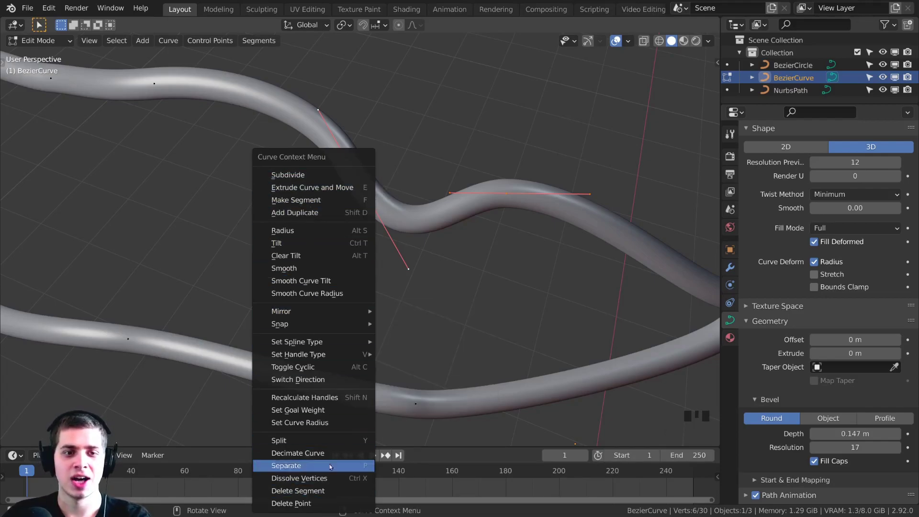
click(312, 178)
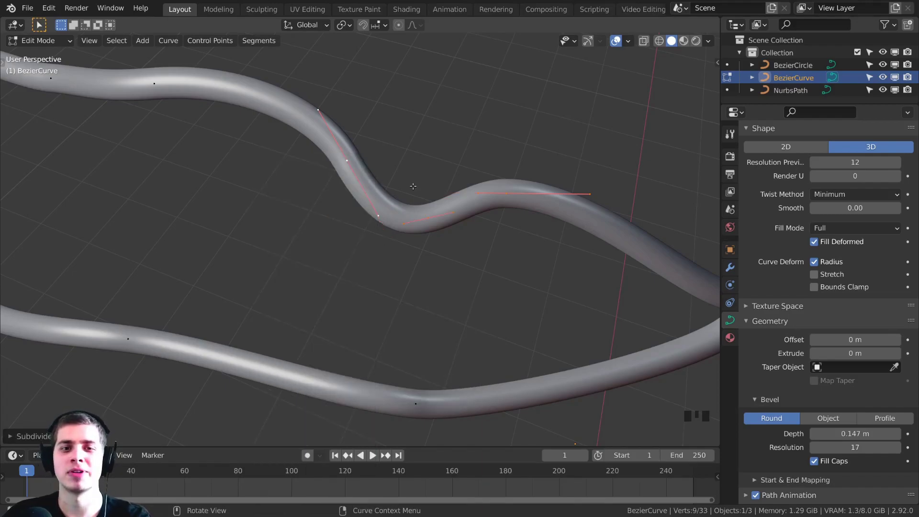
Rotate the new middle control point at the bottom of the dip to reshape the bend.
click(439, 220)
key(r)
click(437, 234)
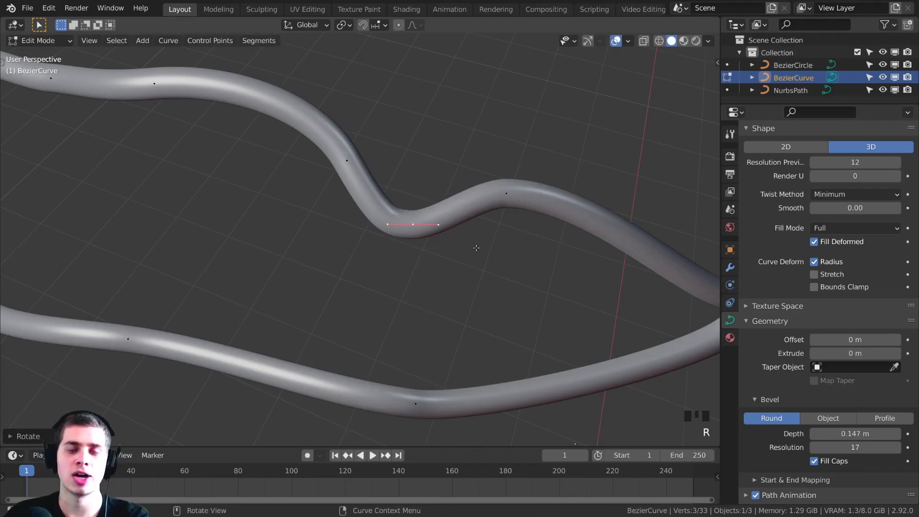
middle_drag(211, 204, 171, 187)
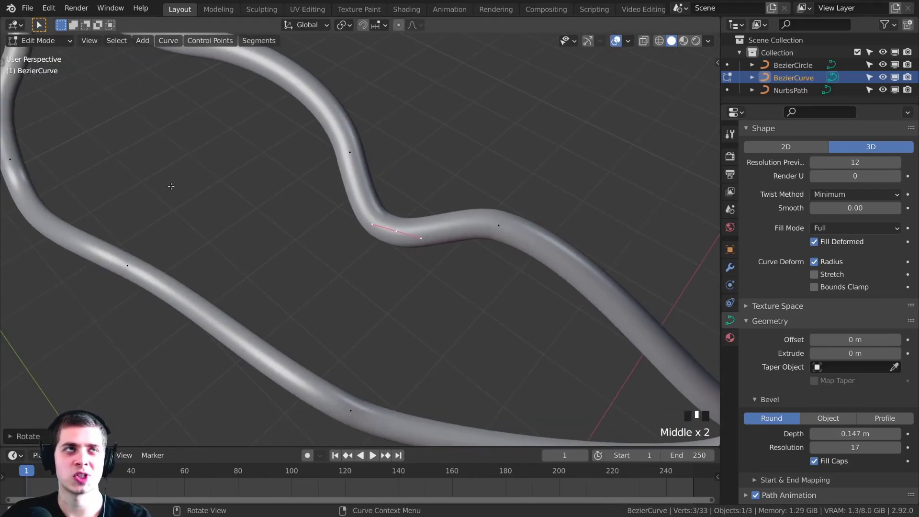
Select all control points and subdivide the entire closed curve.
scroll(216, 192, down, 2)
click(330, 174)
scroll(330, 173, up, 1)
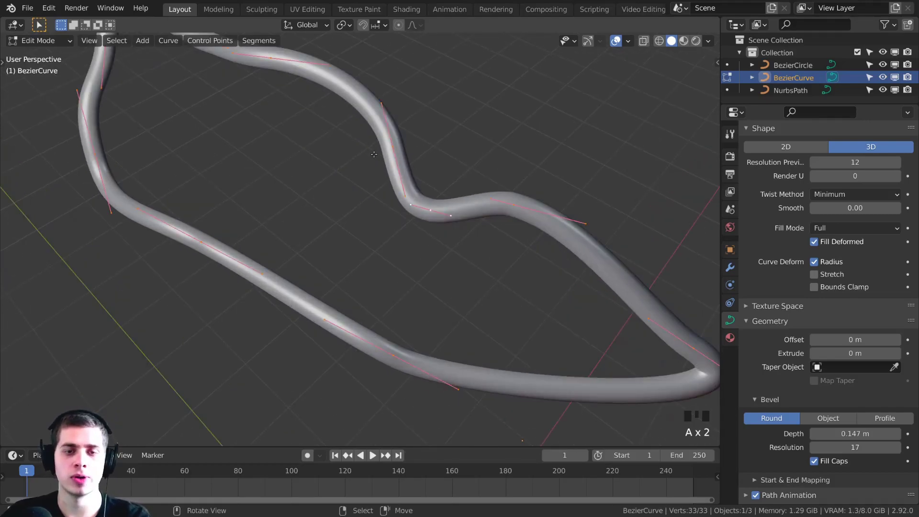
middle_drag(374, 154, 360, 154)
key(w)
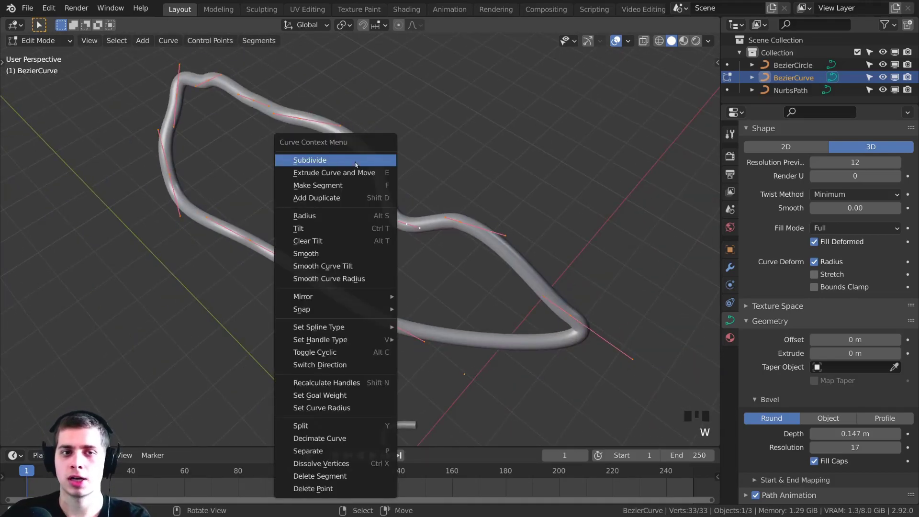
click(321, 161)
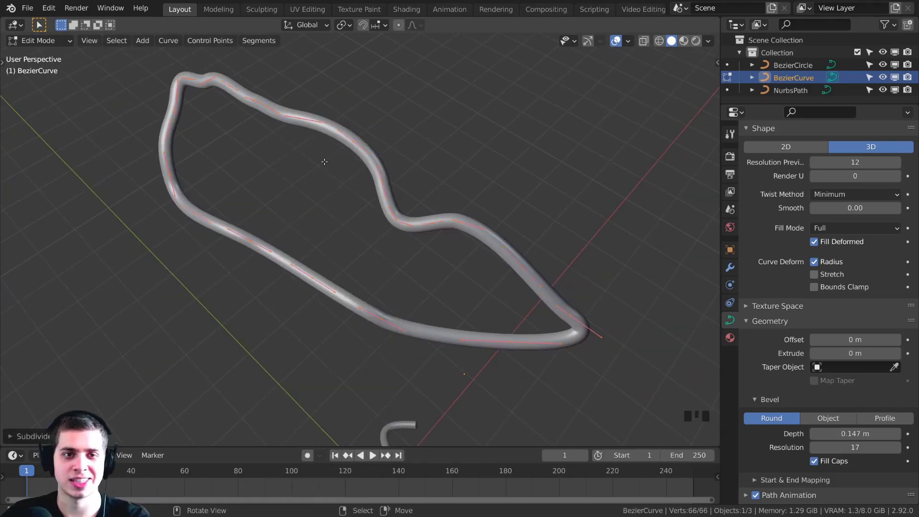
Raise one control point on the curve's upper side into a peak and lower its neighbour into a dip.
middle_drag(322, 161, 260, 133)
right_click(261, 122)
key(g)
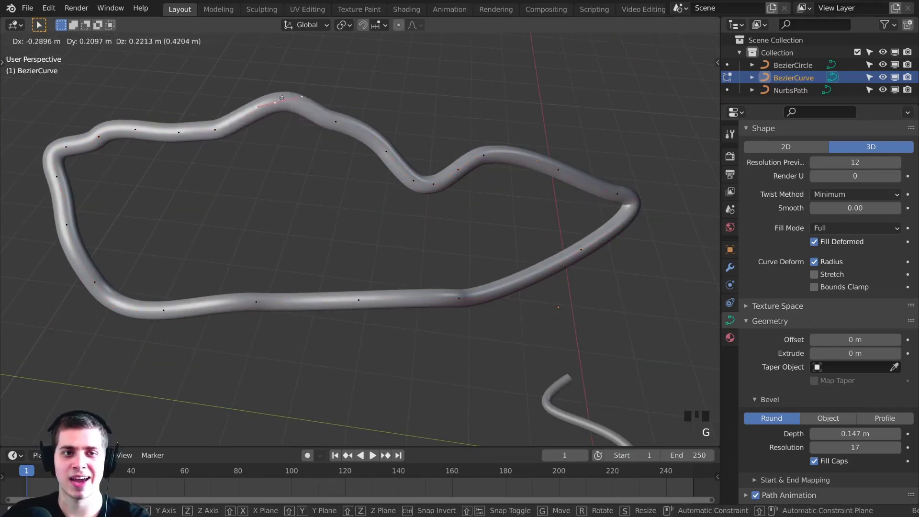
click(275, 102)
right_click(214, 129)
key(g)
click(219, 150)
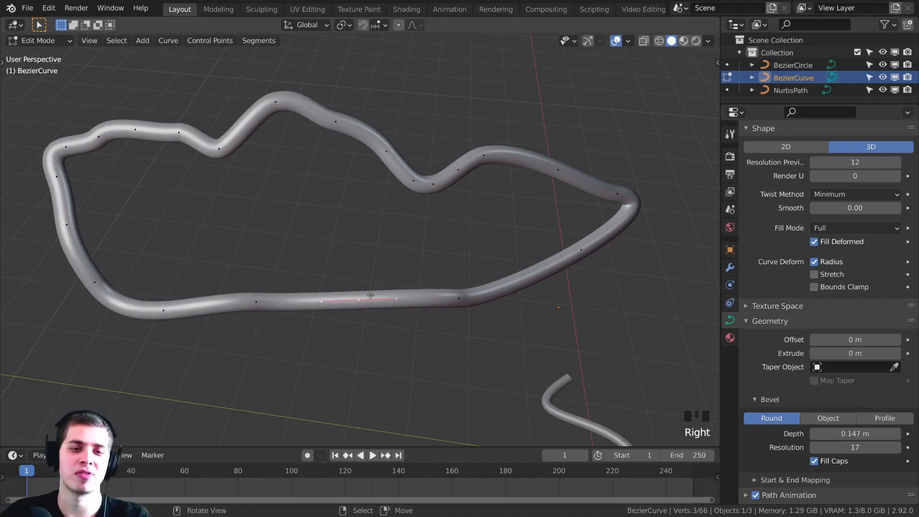
Move, rotate and scale the control point midway along the straight lower side to form an inward bend.
key(g)
click(401, 265)
key(r)
click(455, 224)
key(g)
click(445, 201)
key(s)
click(488, 177)
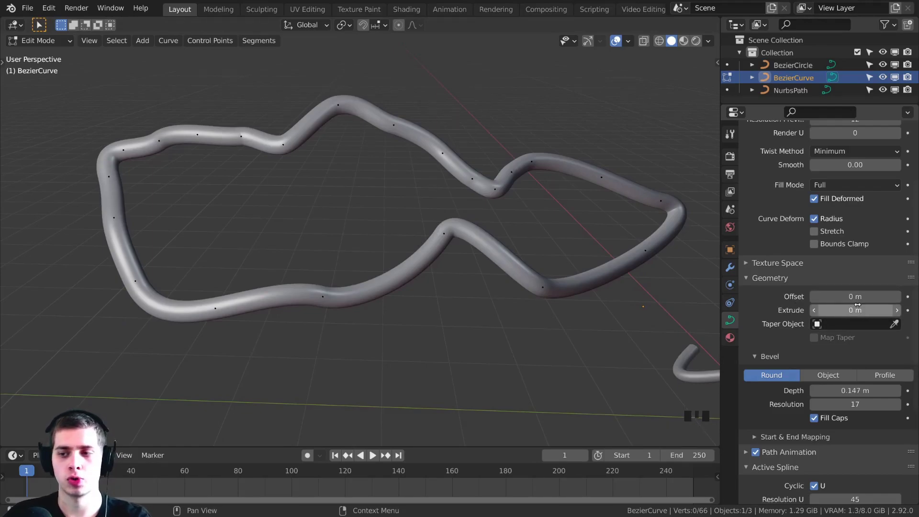
Set the curve's geometry extrude to 0.47 m to turn the tube into a wide band.
mouse_move(857, 298)
mouse_down()
mouse_move(808, 299)
mouse_move(850, 299)
mouse_move(858, 310)
mouse_up()
middle_drag(287, 201, 302, 195)
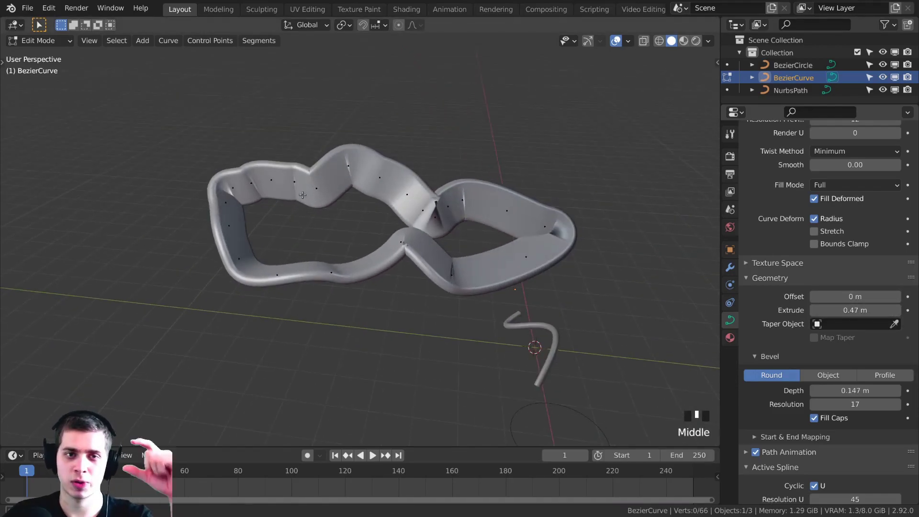
scroll(302, 194, up, 1)
shift+middle_drag(343, 144, 341, 201)
scroll(341, 201, up, 1)
Rotate and move the control point at the upper peak of the extruded band.
click(341, 201)
key(r)
click(439, 205)
key(g)
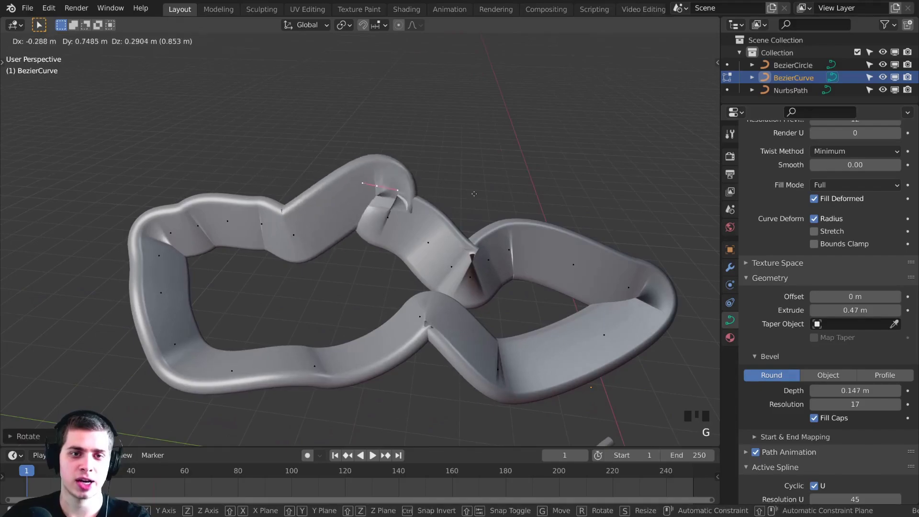
click(474, 194)
Select all control points and scale the whole curve up.
scroll(474, 194, up, 3)
shift+middle_drag(474, 193, 336, 172)
scroll(406, 198, down, 5)
key(a)
key(s)
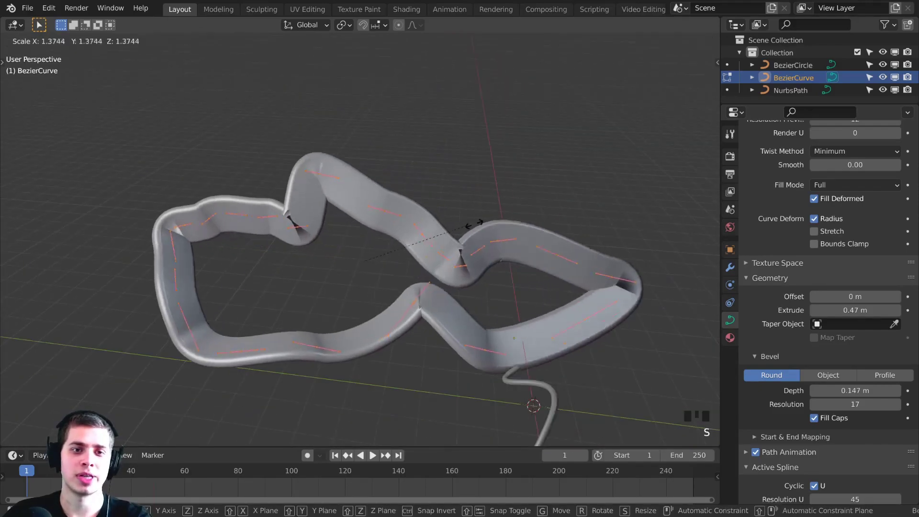
click(507, 210)
Reposition the control points in the dip between the peak and the far end of the band.
scroll(507, 211, up, 2)
middle_drag(551, 211, 559, 182)
key(a)
key(a)
right_click(521, 250)
middle_drag(521, 251, 462, 229)
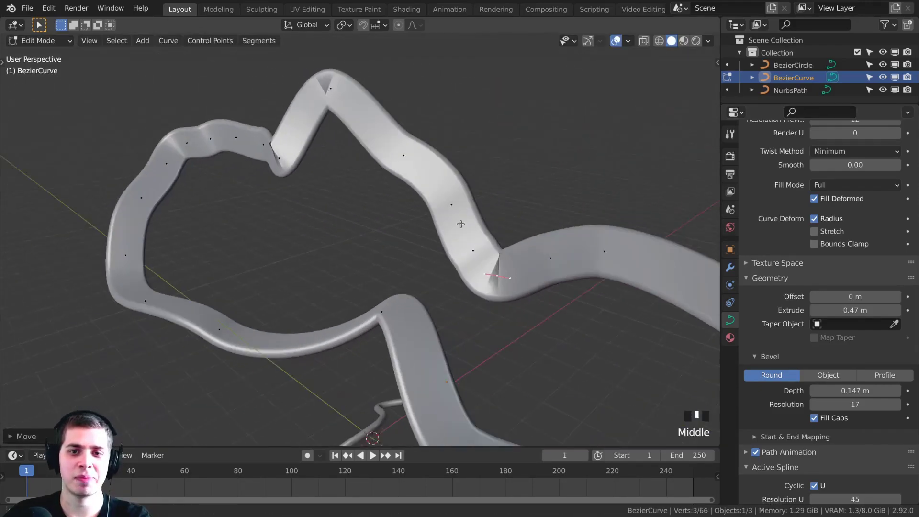
scroll(479, 244, up, 2)
shift+middle_drag(531, 268, 442, 245)
right_drag(496, 250, 507, 283)
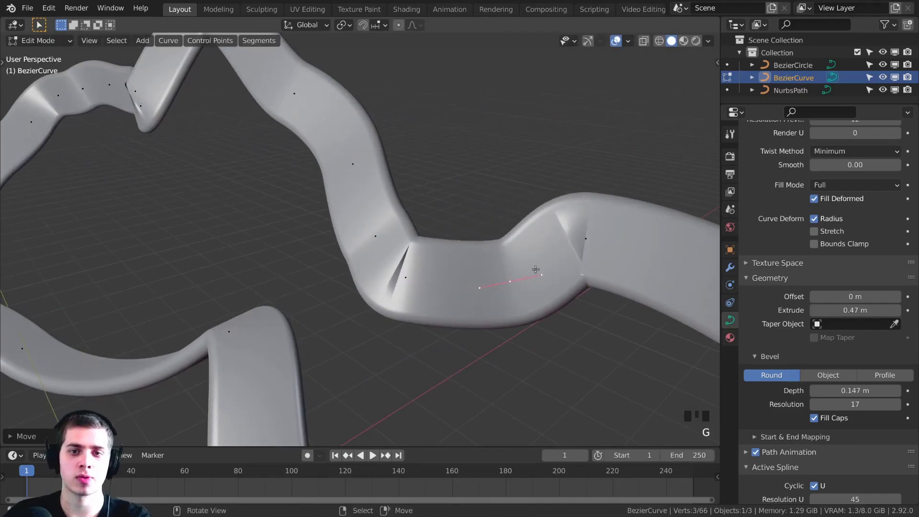
scroll(526, 264, down, 1)
middle_drag(517, 252, 488, 241)
middle_drag(550, 253, 344, 182)
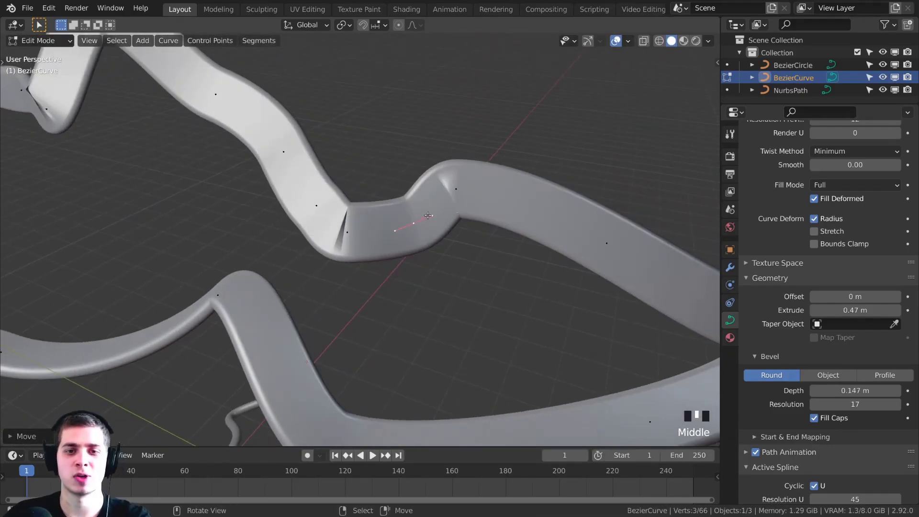
Delete two control points in the dip, and move and rotate the adjoining control point to smooth the band.
key(x)
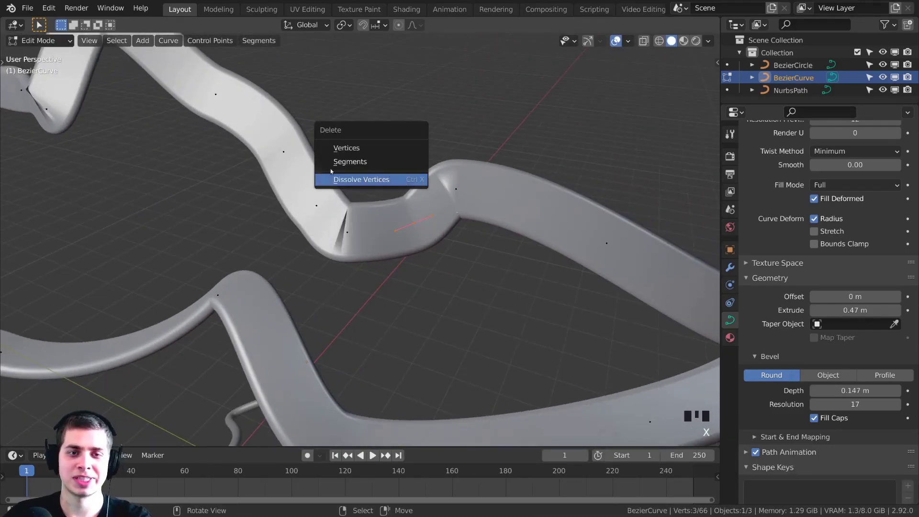
click(353, 148)
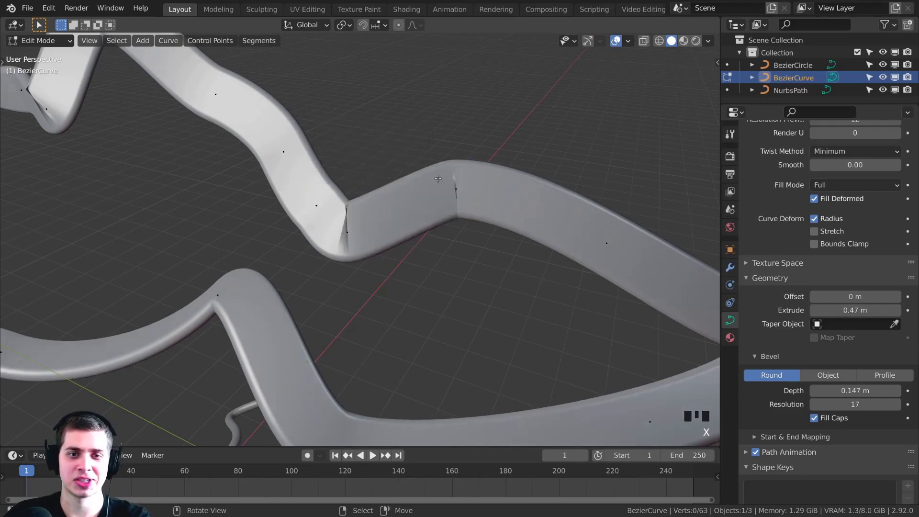
click(375, 220)
key(g)
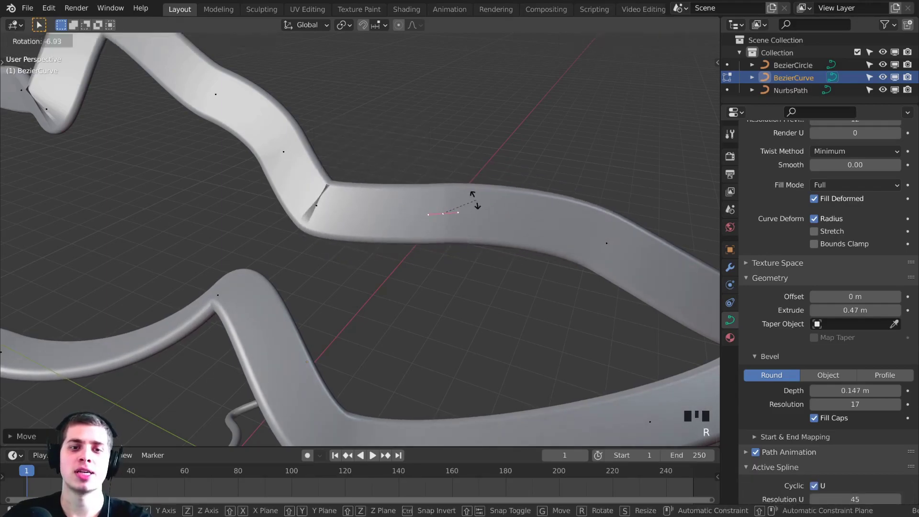
click(476, 204)
middle_drag(503, 249, 488, 287)
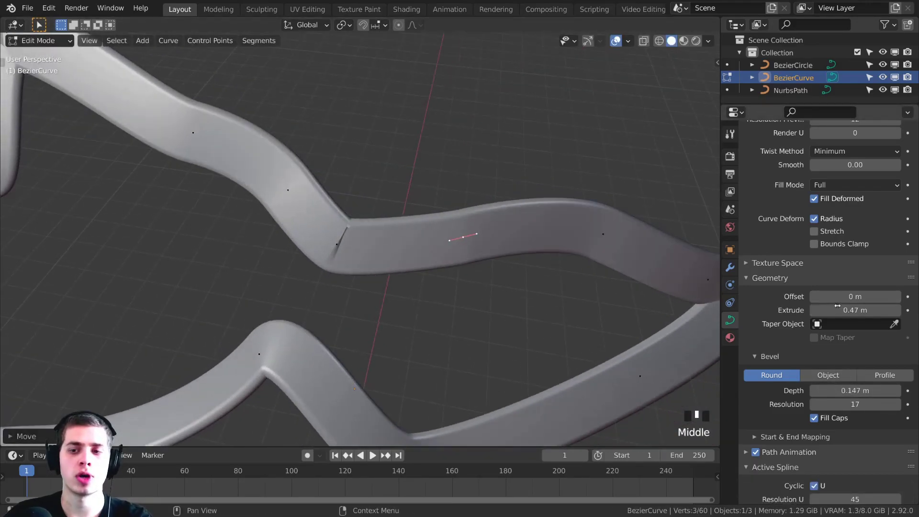
Increase the extrude to 0.75 m and pull one handle of the selected control point to a new position.
drag(837, 310, 850, 311)
middle_drag(527, 287, 423, 346)
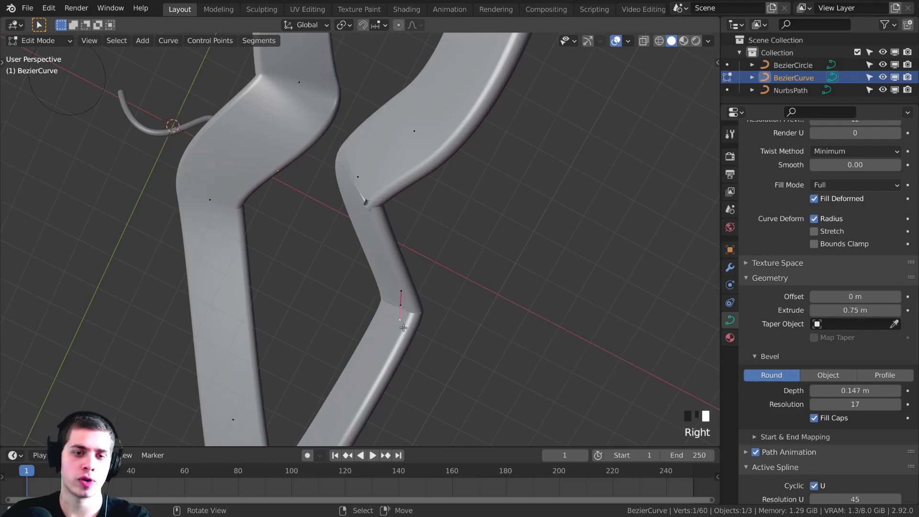
key(g)
right_click(403, 328)
scroll(404, 327, up, 2)
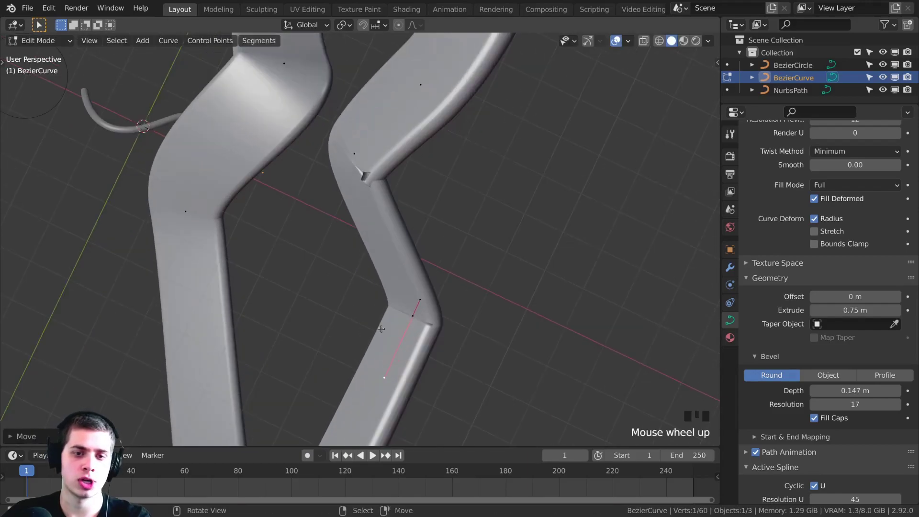
key(g)
click(428, 239)
Rotate the adjusted control point from two viewing angles and move it to straighten the band's bend.
scroll(427, 239, down, 2)
middle_drag(427, 240, 249, 247)
click(361, 232)
key(r)
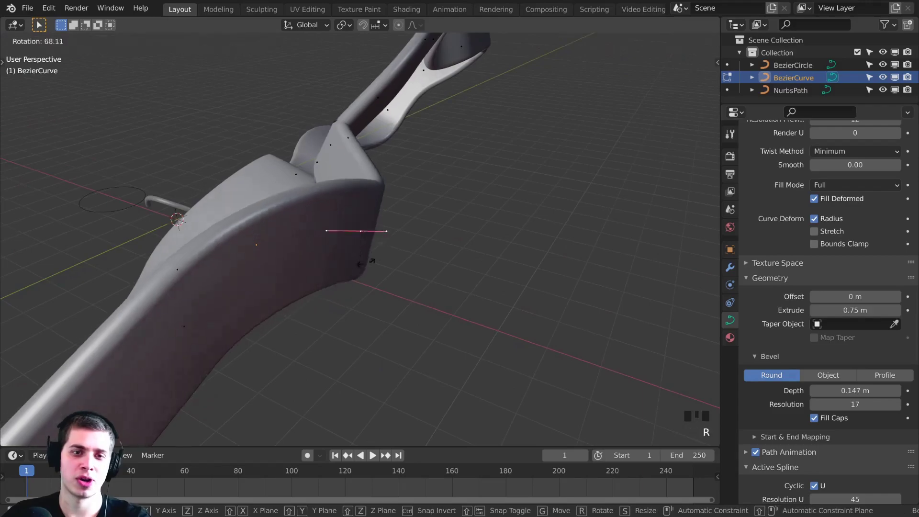
click(371, 261)
middle_drag(371, 261, 555, 297)
key(r)
click(470, 301)
key(g)
click(485, 304)
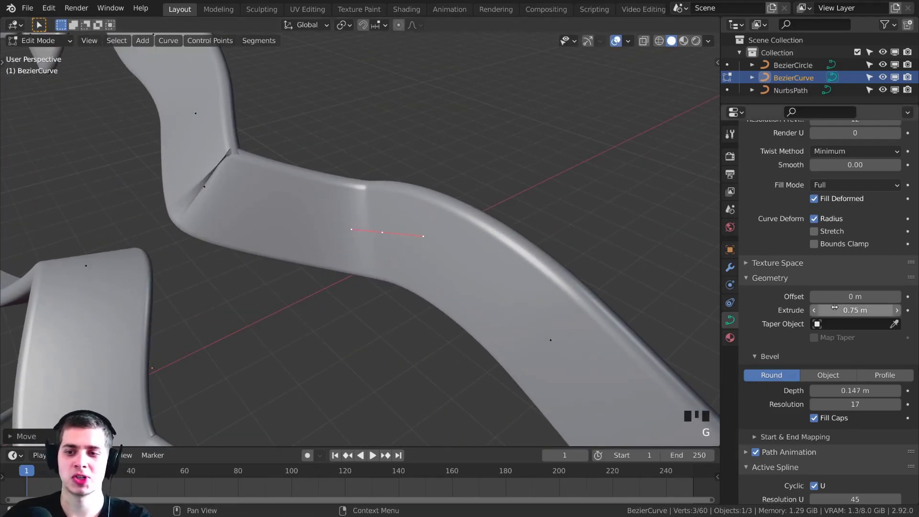
Set the extrude back to 0 m and move a control point along the dip of the round tube.
text(0)
key(Return)
scroll(335, 273, down, 3)
shift+middle_drag(331, 265, 416, 264)
scroll(402, 239, up, 3)
right_drag(364, 197, 368, 186)
middle_drag(369, 187, 388, 167)
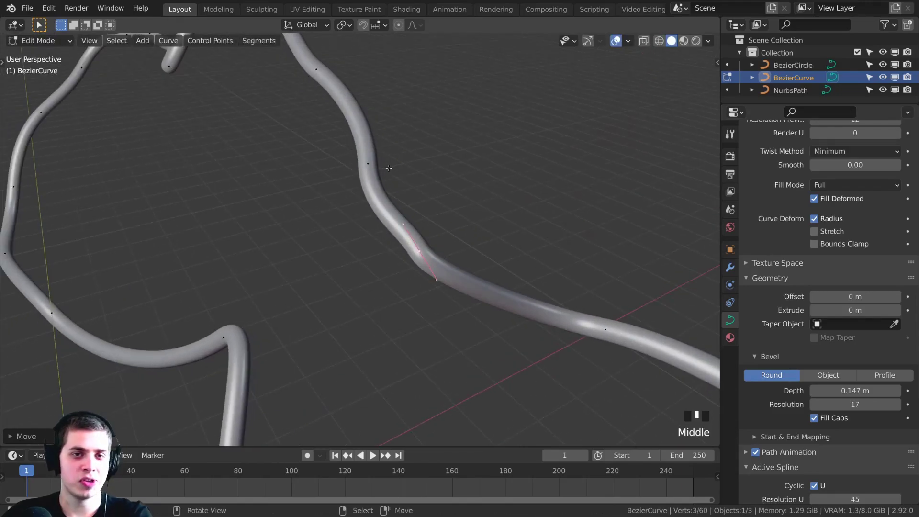
scroll(437, 266, down, 2)
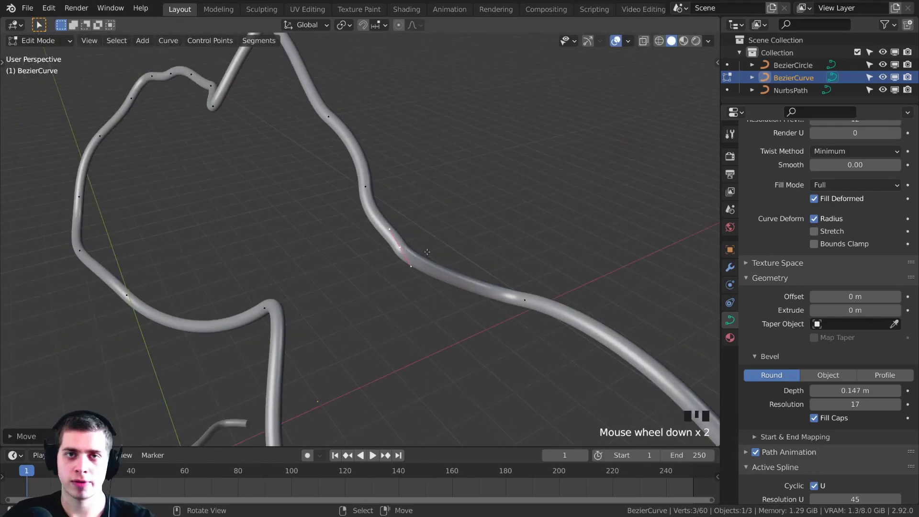
Fatten the tube at the selected control point by increasing its radius with Shrink/Fatten.
middle_drag(427, 252, 463, 236)
scroll(429, 259, up, 2)
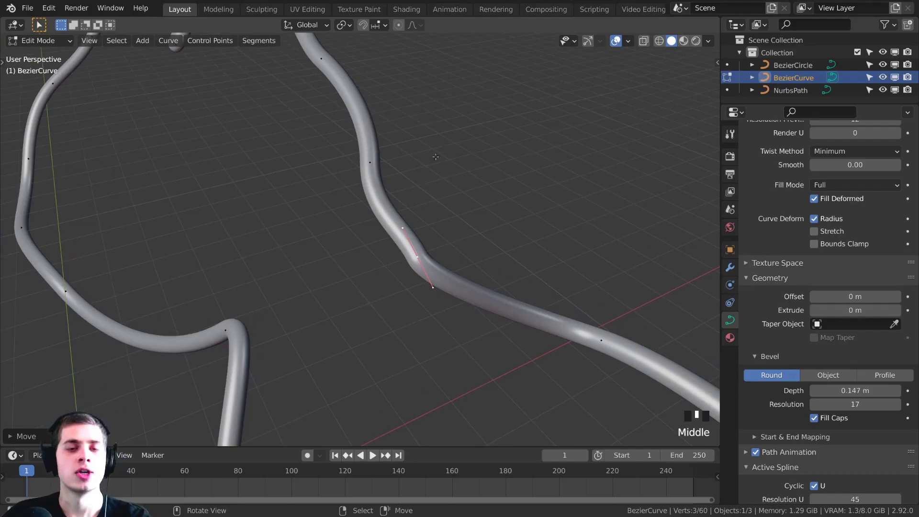
key(alt+s)
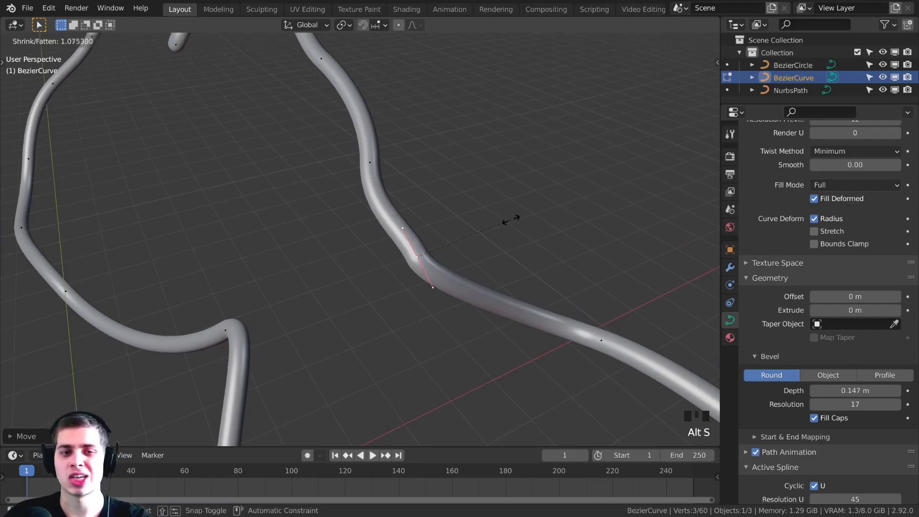
click(700, 197)
middle_drag(700, 196, 550, 208)
key(alt+s)
click(517, 247)
Shrink the neighbouring control point's radius until the tube is pinched almost closed, and reselect the thickened point.
scroll(517, 248, up, 2)
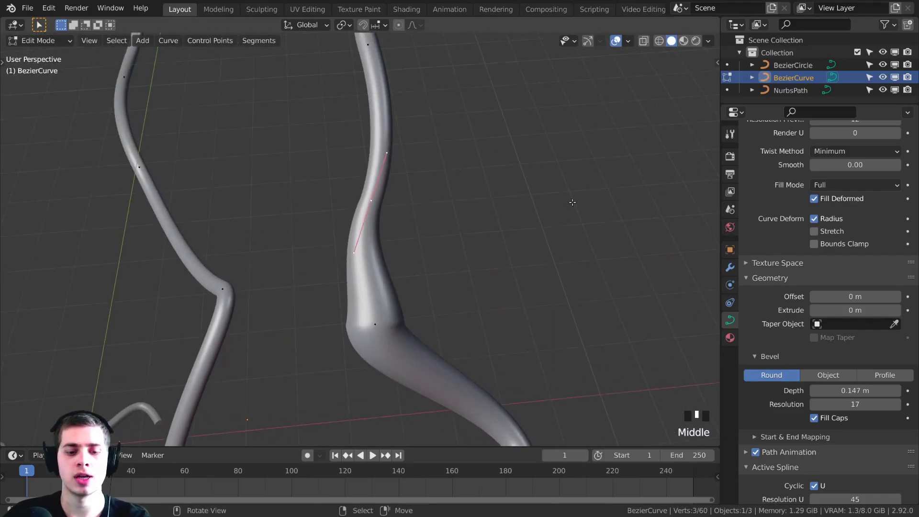
key(alt+s)
click(420, 200)
right_click(375, 323)
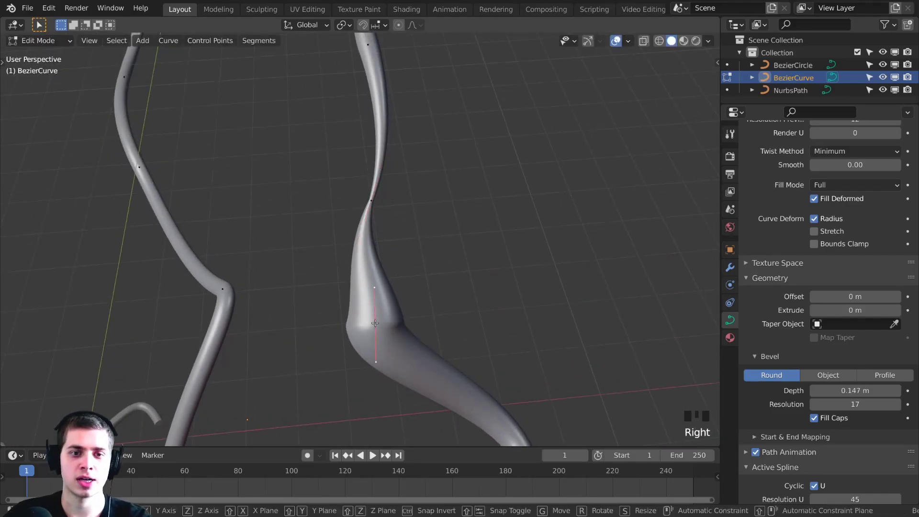
Move the thickened control point to straighten its bend and set the curve's bevel depth to 0.106 m.
right_drag(375, 323, 380, 320)
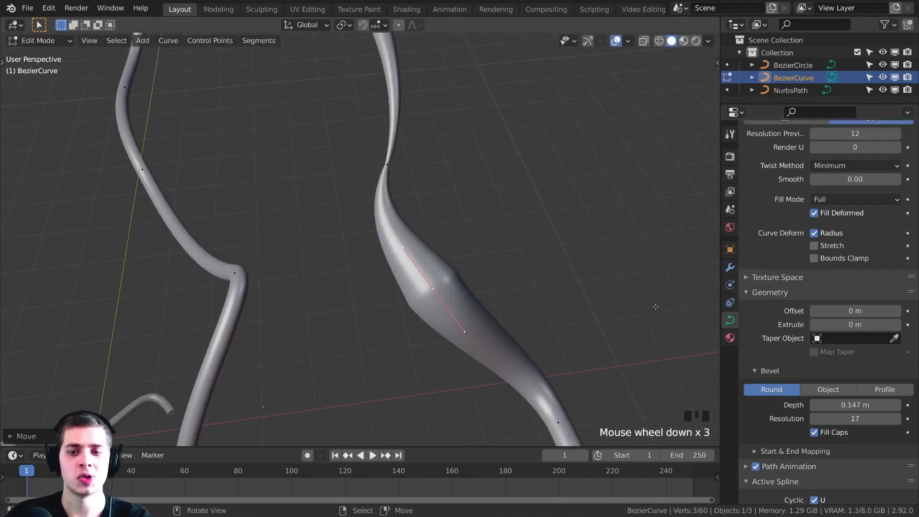
scroll(802, 293, down, 2)
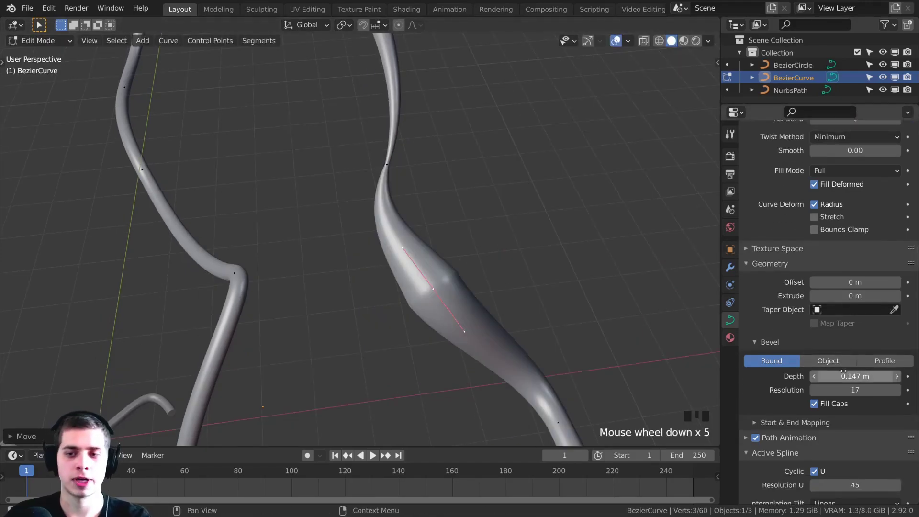
mouse_move(850, 376)
shift+mouse_down()
mouse_move(900, 376)
mouse_move(793, 376)
mouse_move(859, 376)
shift+mouse_up()
Increase the radius at the hump's control point, shrink it at the following dip with Shrink/Fatten, and return to Object Mode.
shift+middle_drag(335, 268, 459, 237)
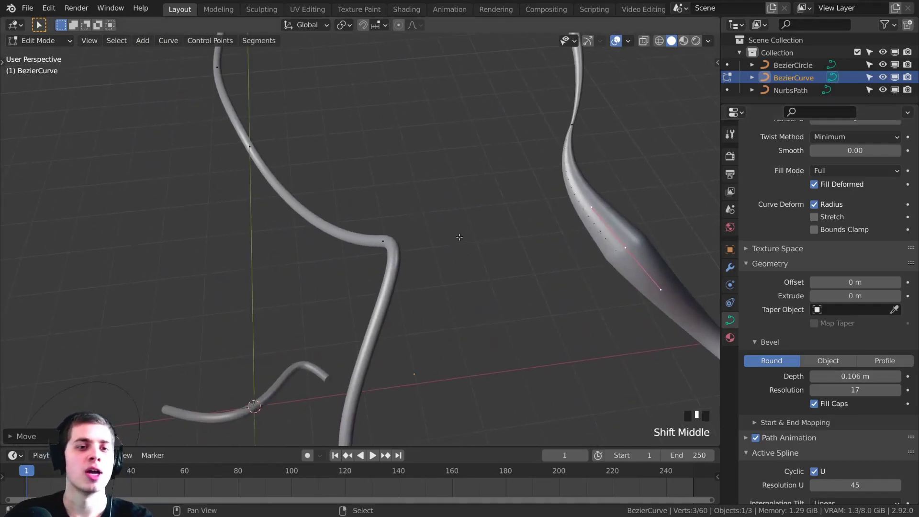
middle_drag(390, 239, 420, 258)
key(alt+s)
click(521, 326)
shift+middle_drag(431, 292, 448, 266)
shift+middle_drag(397, 326, 394, 277)
key(alt+s)
click(407, 319)
key(Tab)
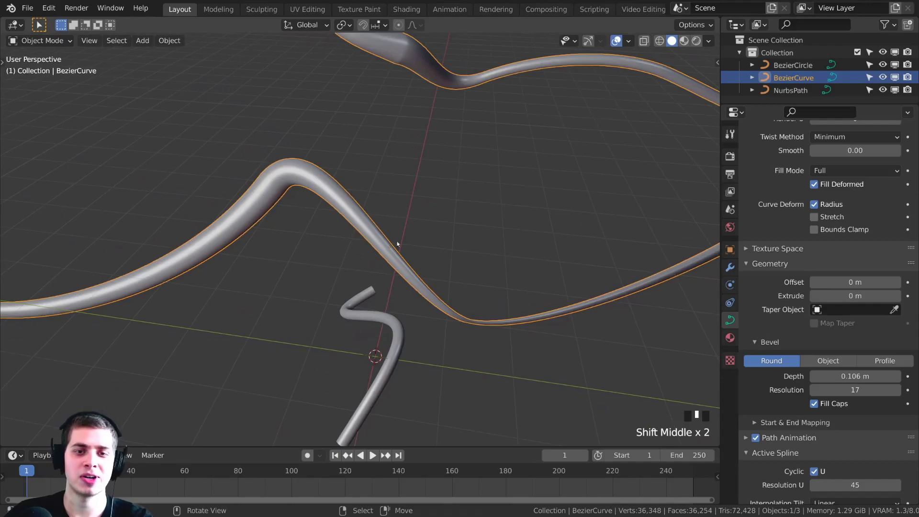
Select all control points of the large curve in Edit Mode and set their handle type to Automatic.
middle_drag(494, 313, 507, 287)
key(Tab)
scroll(514, 205, down, 4)
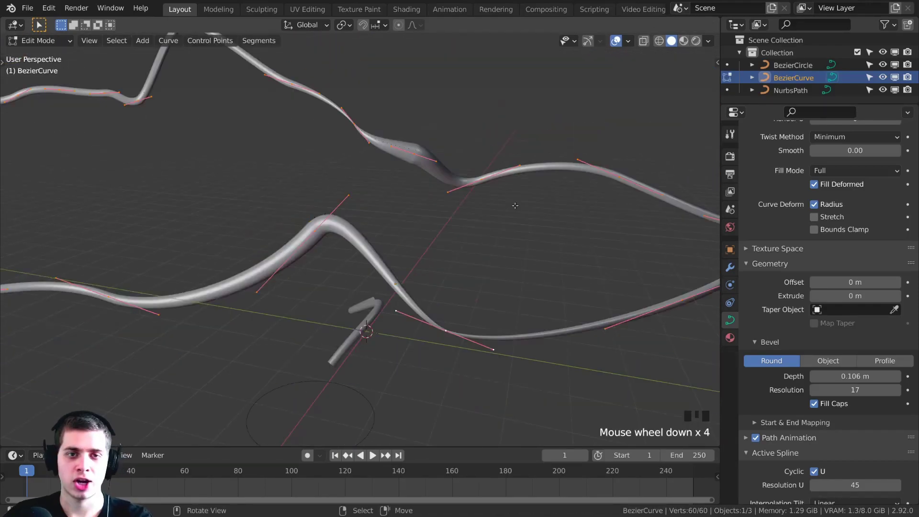
shift+middle_drag(387, 216, 352, 191)
key(w)
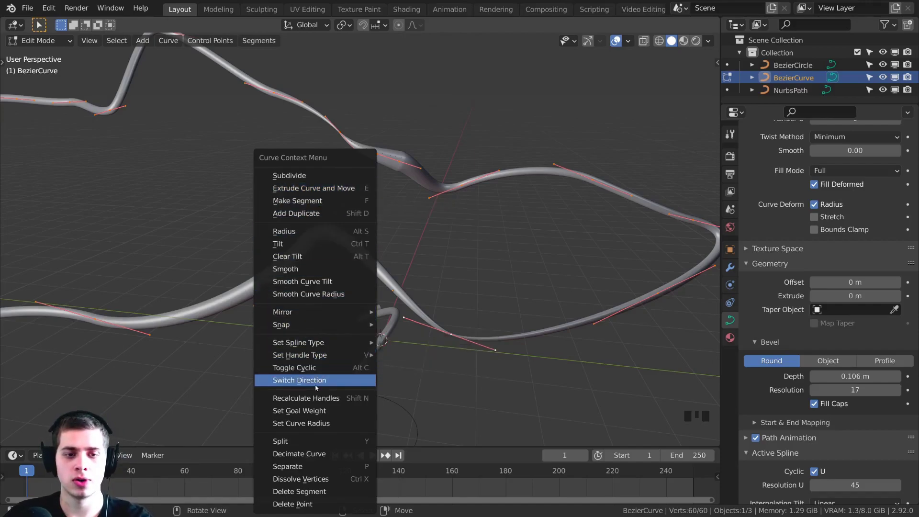
mouse_move(293, 356)
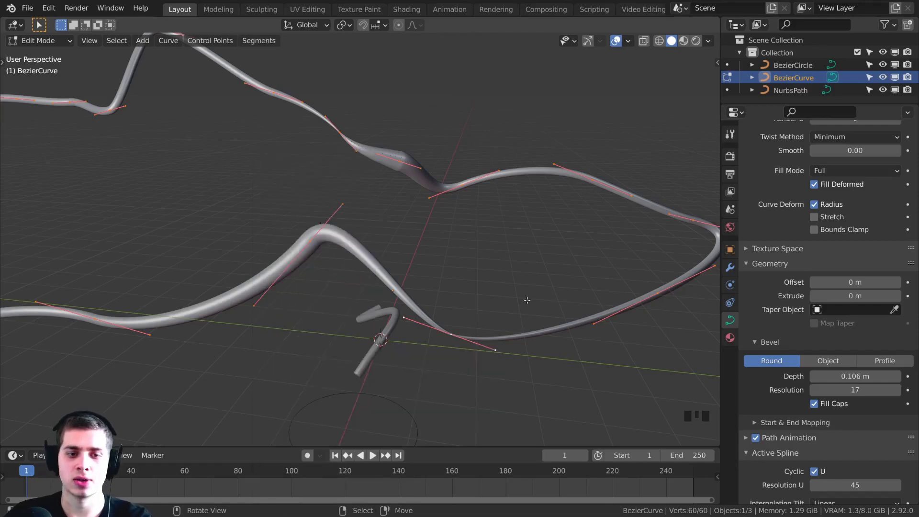
middle_drag(342, 234, 336, 237)
key(v)
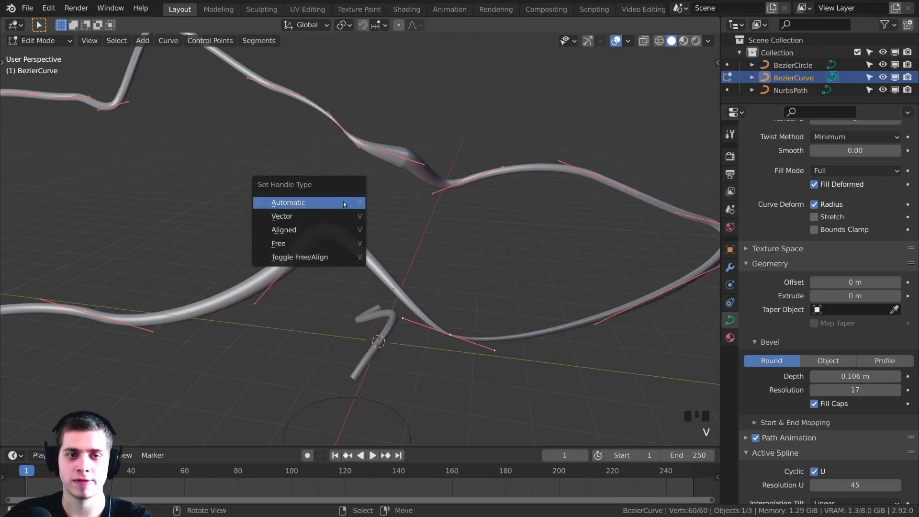
middle_drag(406, 197, 402, 136)
key(v)
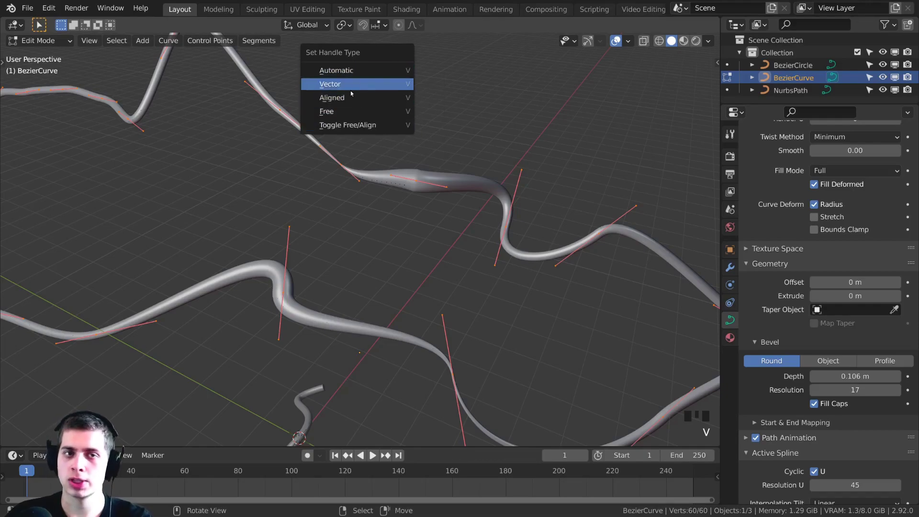
click(390, 108)
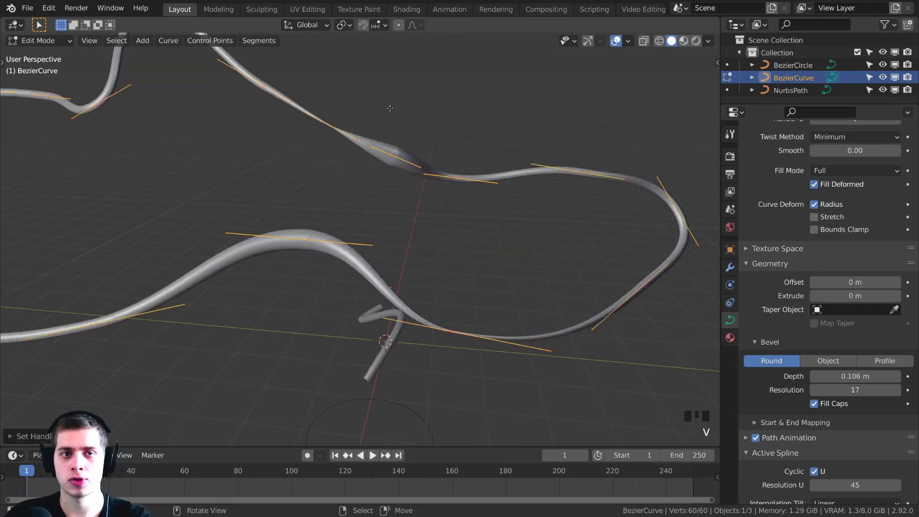
Move the control points beside the thick section of the tube to reshape its bend.
middle_drag(390, 109, 377, 214)
right_click(427, 180)
key(r)
key(g)
click(453, 174)
right_click(451, 174)
key(g)
click(498, 146)
Rotate, scale and move the control point of the thick section so the tube rises into a steep hump.
right_click(406, 178)
key(r)
key(g)
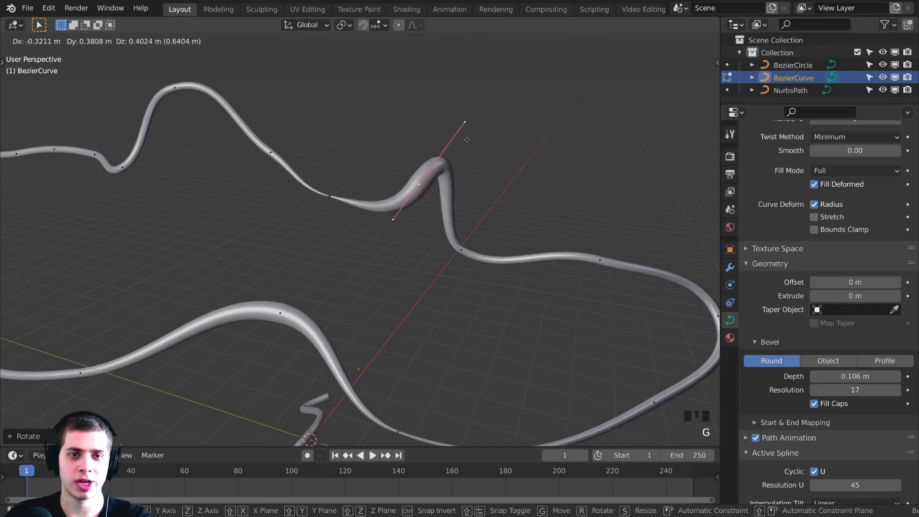
click(450, 132)
key(s)
click(437, 153)
key(s)
click(464, 152)
key(g)
click(407, 172)
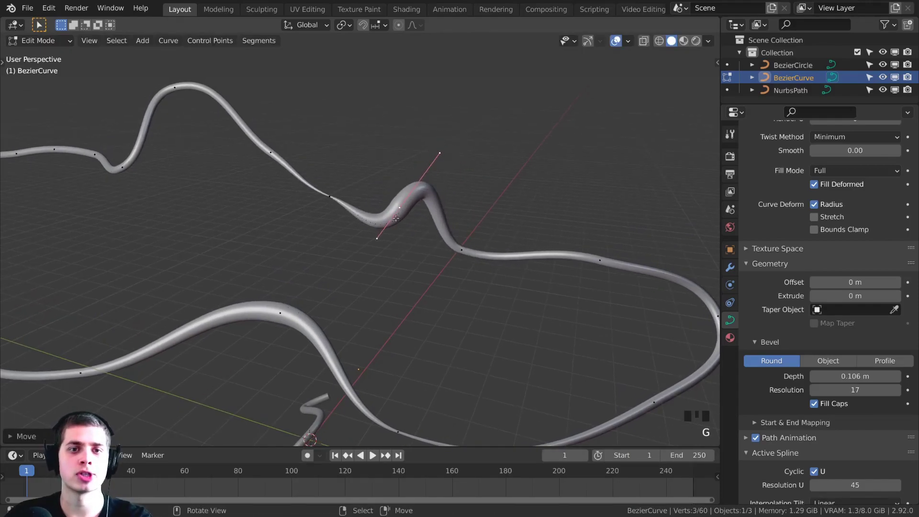
Select all control points and set their handle type to Vector for straight segments with sharp corners.
shift+middle_drag(406, 173, 416, 144)
key(a)
key(a)
key(a)
key(v)
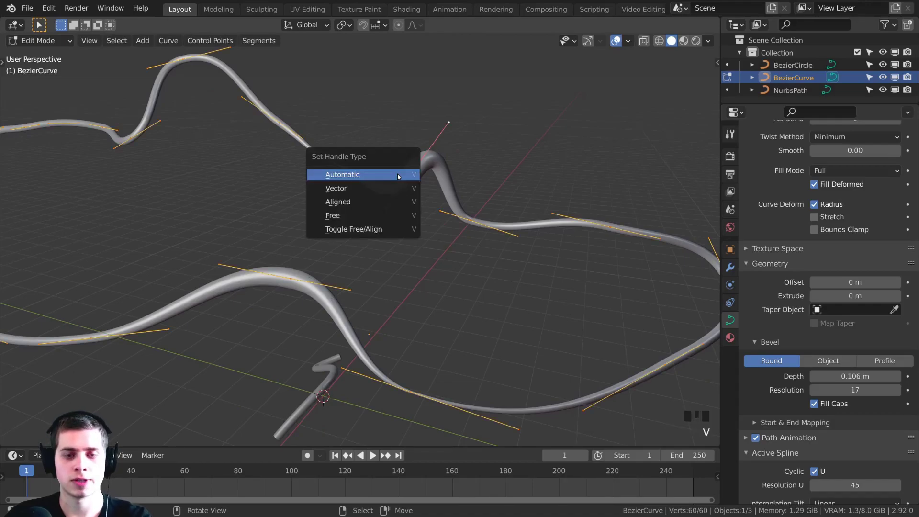
click(368, 187)
scroll(379, 220, up, 4)
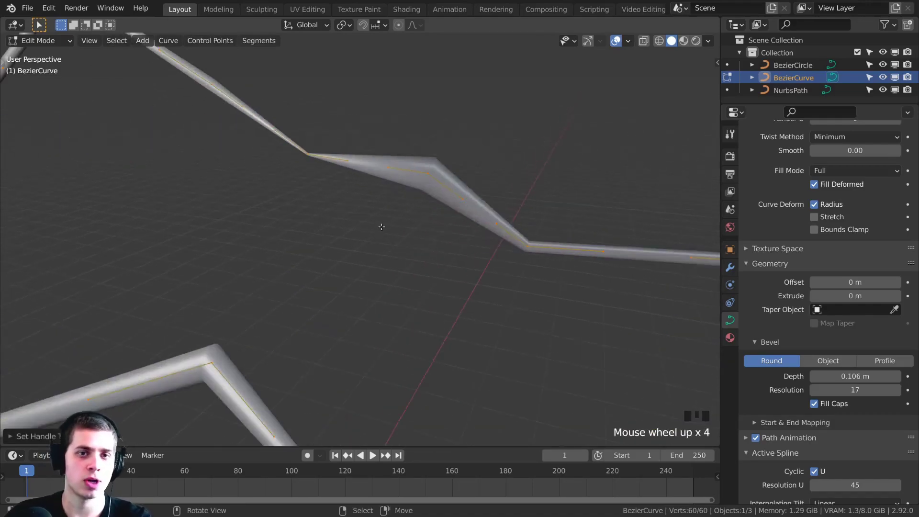
shift+middle_drag(379, 220, 383, 274)
shift+middle_drag(308, 210, 309, 209)
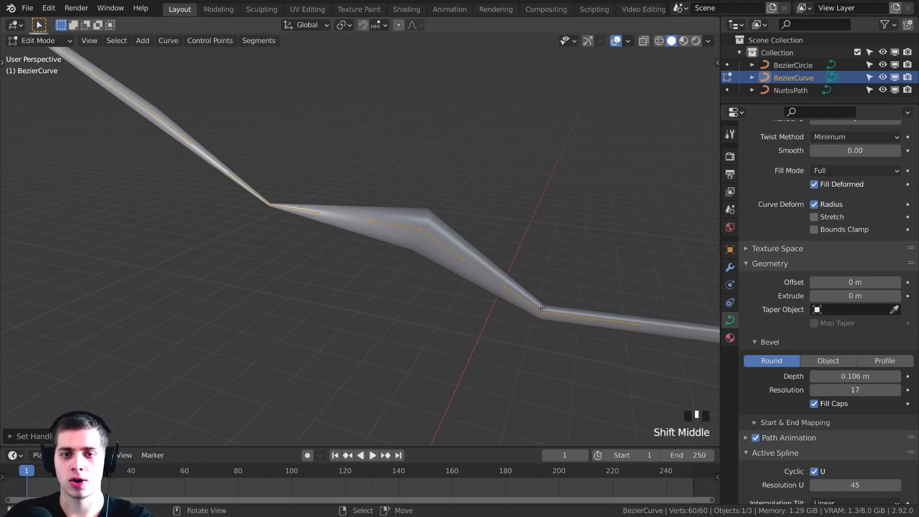
Pull a handle of the corner point next to the thick section outward to turn that corner into a smooth bend.
drag(630, 321, 555, 292)
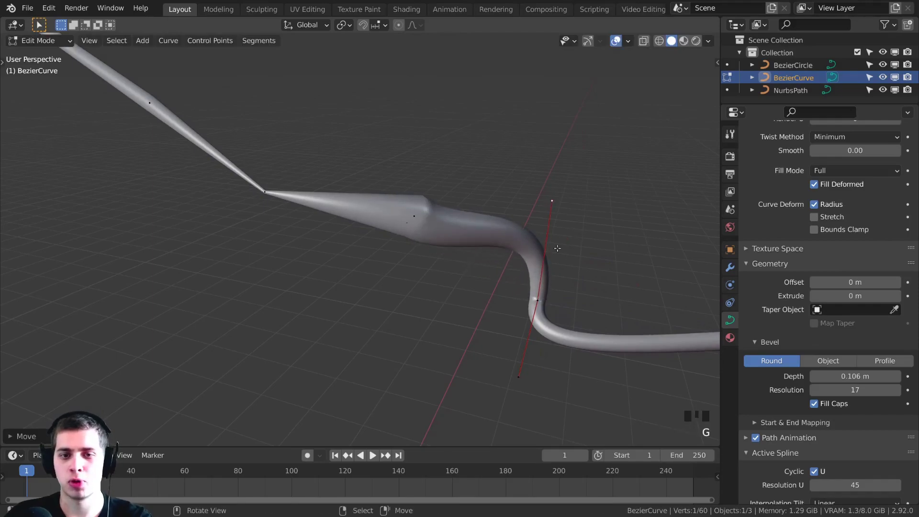
scroll(556, 293, down, 5)
shift+middle_drag(556, 292, 447, 209)
key(g)
click(531, 228)
scroll(536, 222, up, 2)
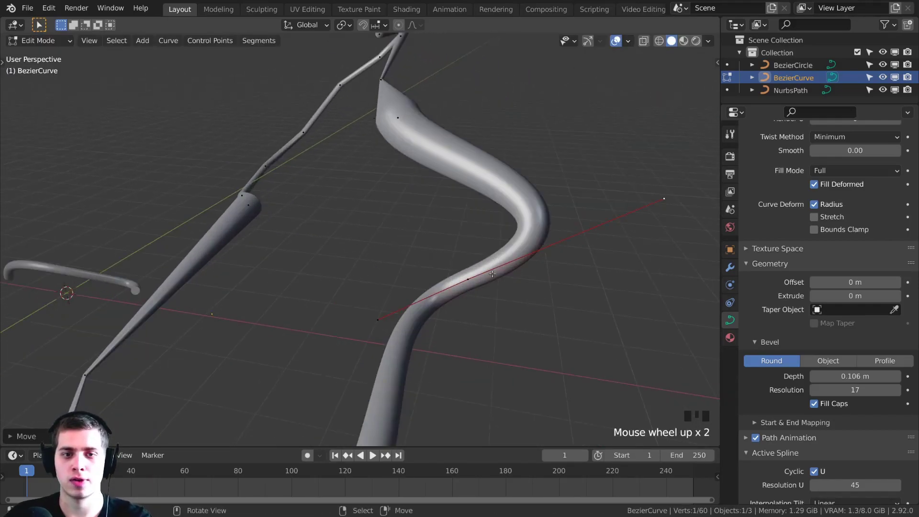
scroll(444, 251, down, 2)
shift+middle_drag(444, 251, 355, 280)
Select all control points of the curve and set their handle type to Aligned.
scroll(355, 280, up, 4)
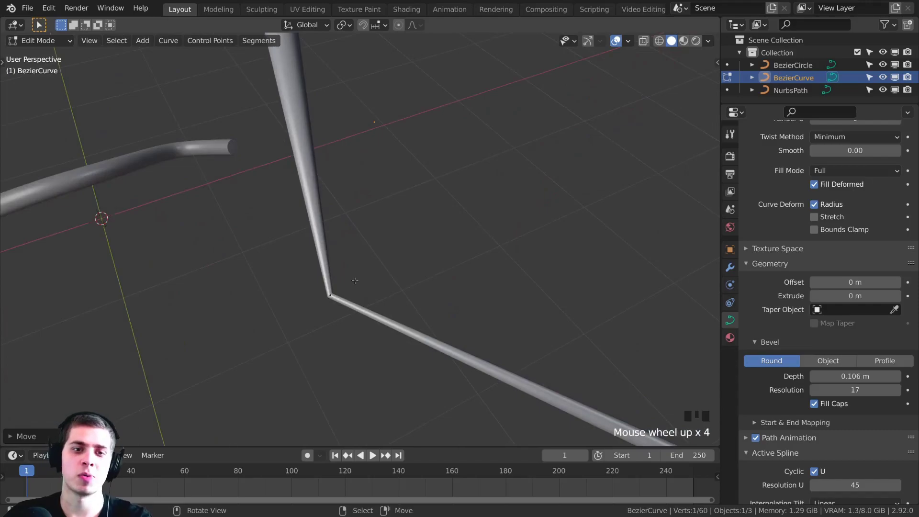
key(v)
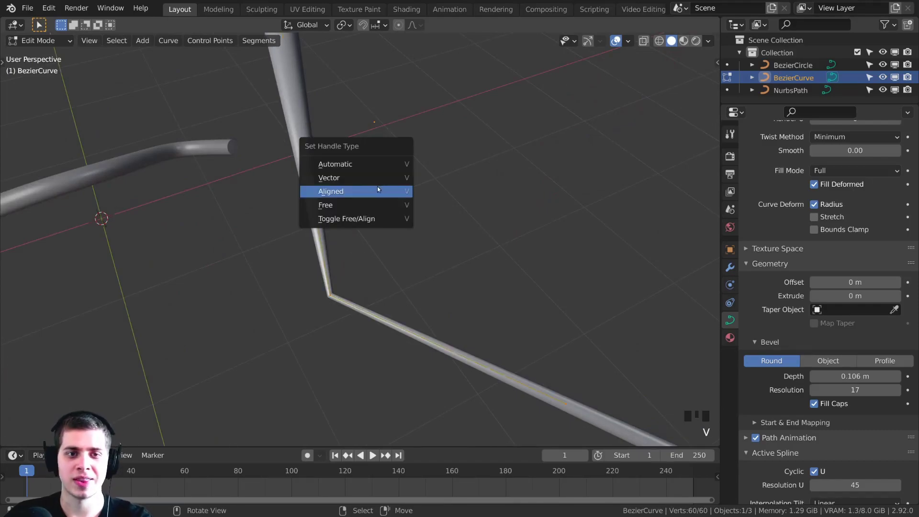
click(374, 189)
scroll(359, 289, down, 6)
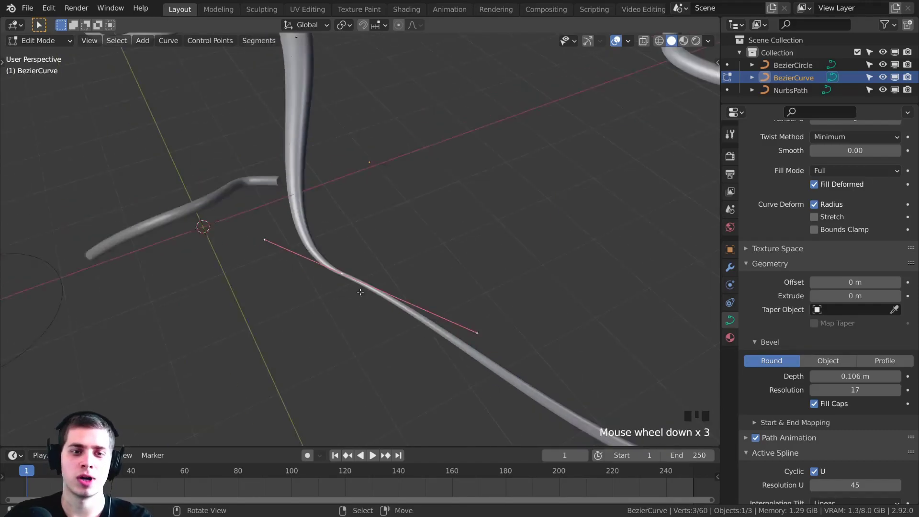
scroll(426, 309, up, 3)
Rotate the control point at the thin dip and move the one at the bend beyond the thick section.
middle_drag(359, 289, 413, 288)
right_click(432, 311)
key(r)
click(450, 326)
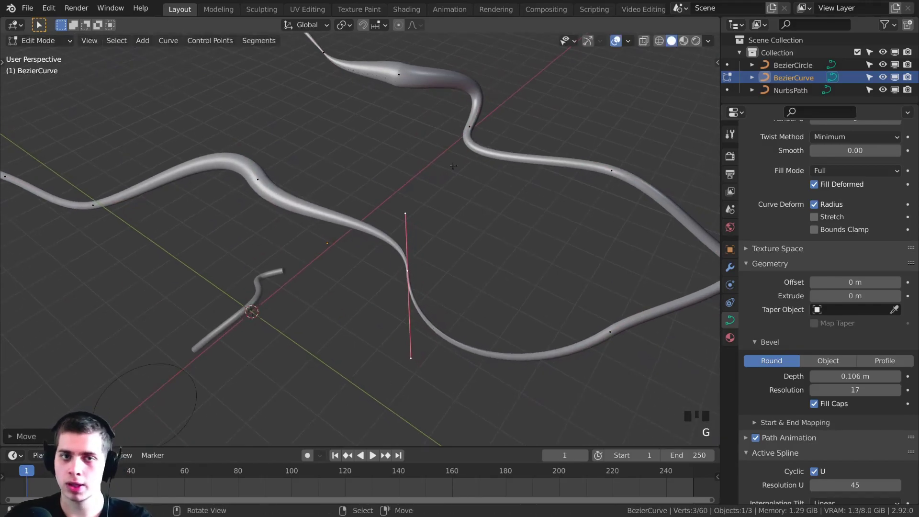
right_click(469, 127)
key(g)
click(588, 175)
Move and rotate the next control point along the tube to form a smooth upward bend.
right_click(607, 171)
key(g)
click(541, 152)
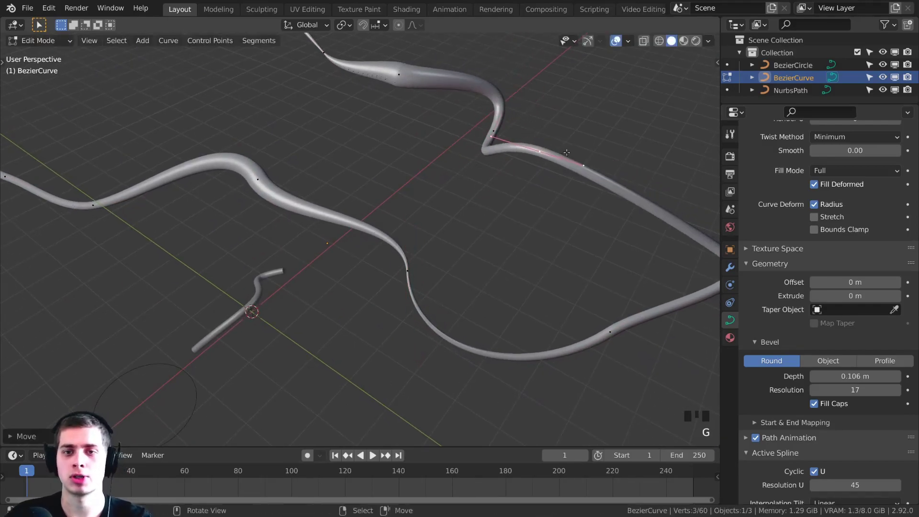
key(r)
click(519, 108)
key(g)
click(551, 99)
shift+middle_drag(340, 162, 368, 181)
Select all control points of the curve and set their handle type to Free.
key(a)
key(v)
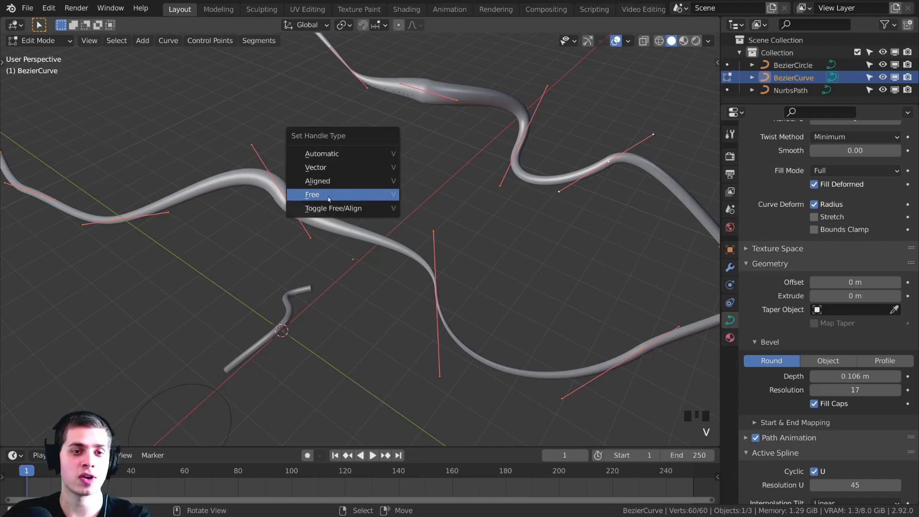
click(336, 199)
middle_drag(288, 206, 317, 206)
shift+middle_drag(292, 201, 366, 196)
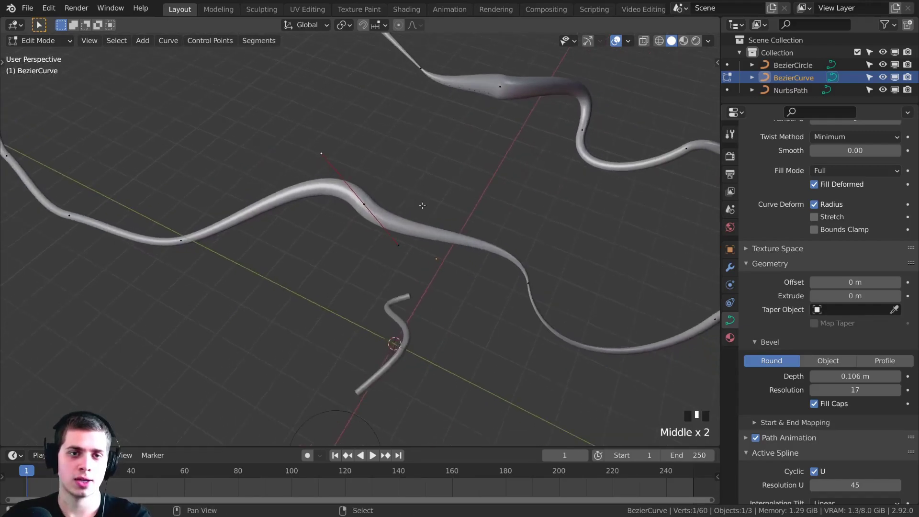
Move the upper and lower handles of the hump's control point independently to steepen the bend.
scroll(335, 177, up, 2)
shift+middle_drag(325, 120, 323, 187)
scroll(308, 168, up, 2)
right_click(307, 158)
key(g)
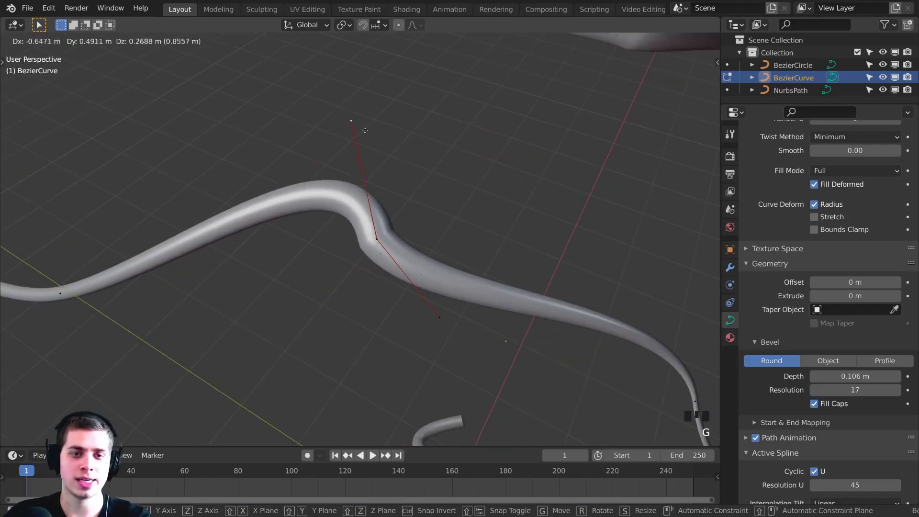
click(369, 118)
click(439, 317)
key(g)
click(368, 353)
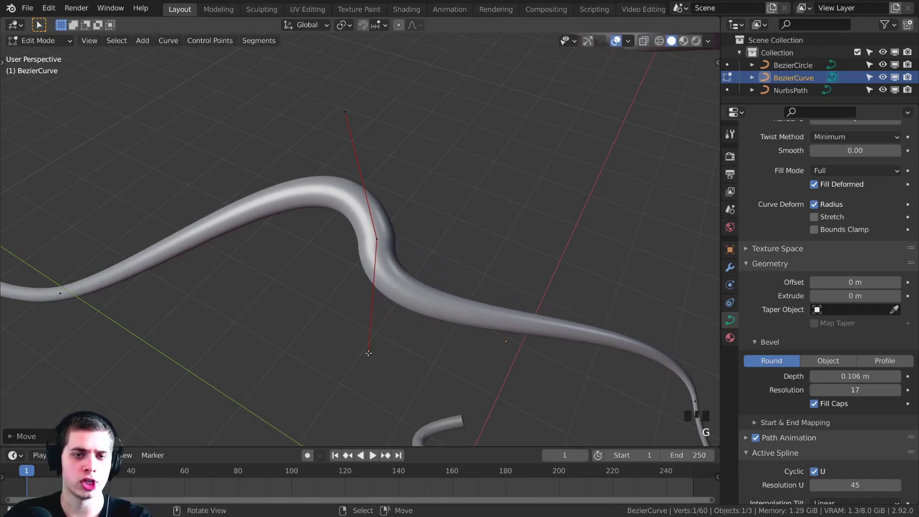
Pull the hump point's two handles in different directions to form a sharp kink in the tube.
click(347, 115)
key(g)
click(252, 213)
scroll(390, 217, up, 4)
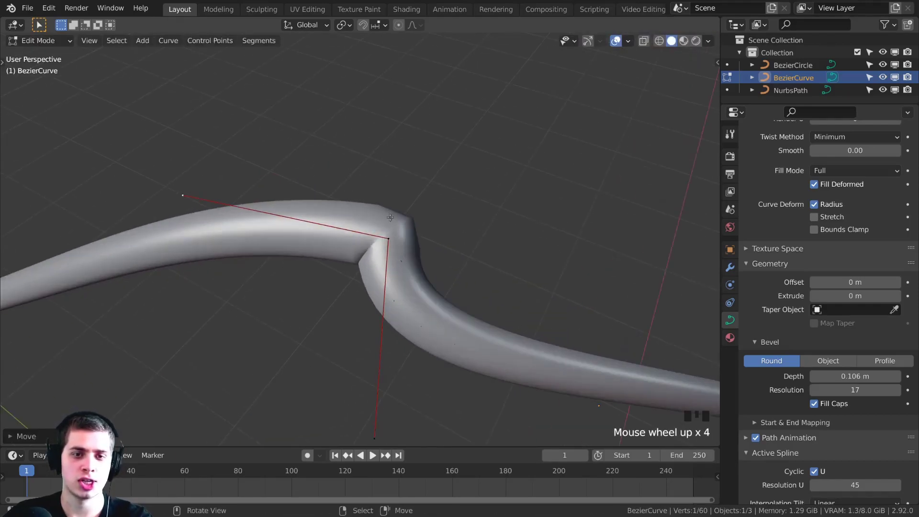
scroll(393, 382, down, 2)
key(g)
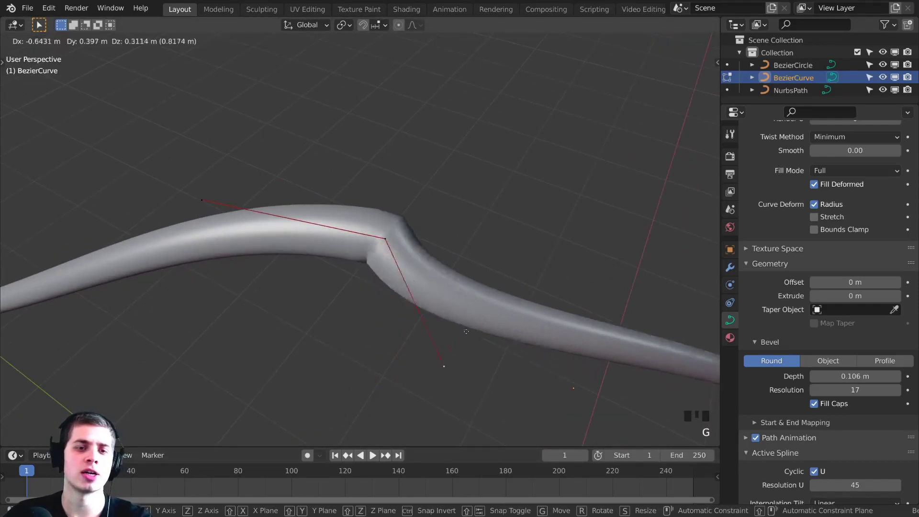
click(485, 252)
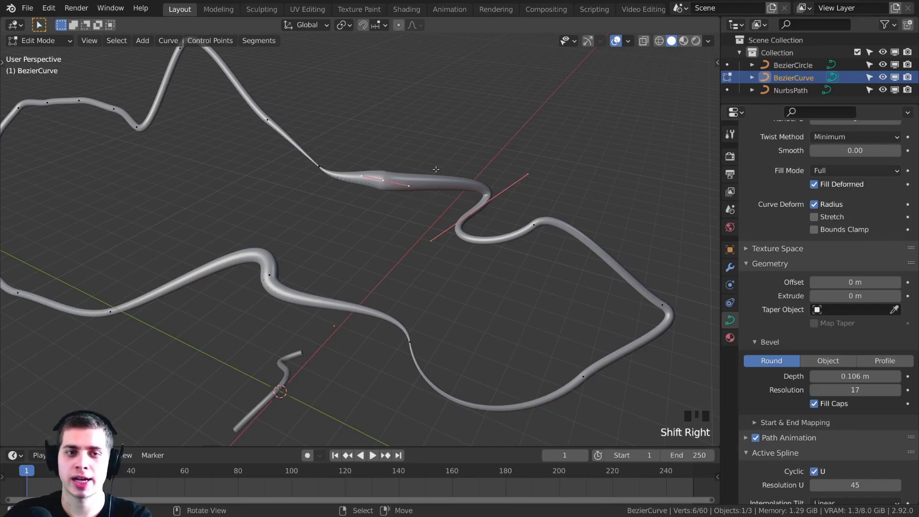
Separate the selected segment between the thick section and the following bend into its own curve object.
shift+middle_drag(436, 169, 443, 174)
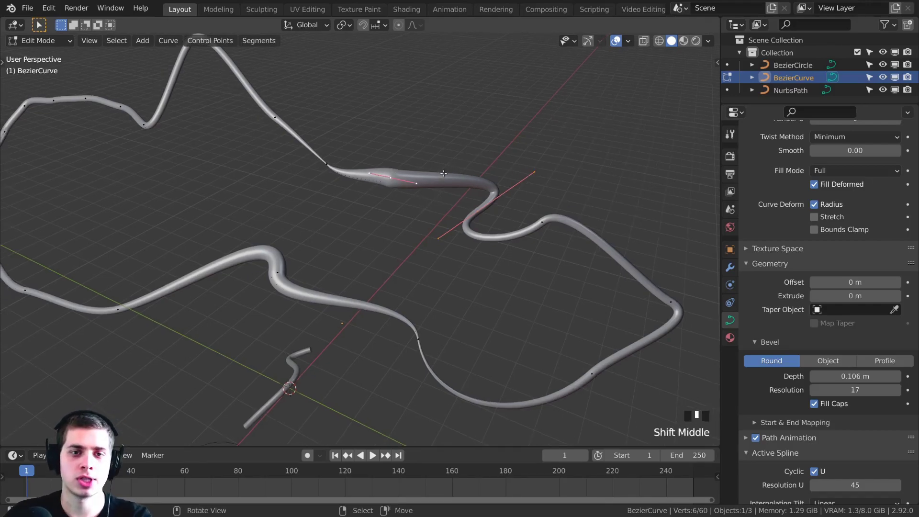
key(p)
click(411, 160)
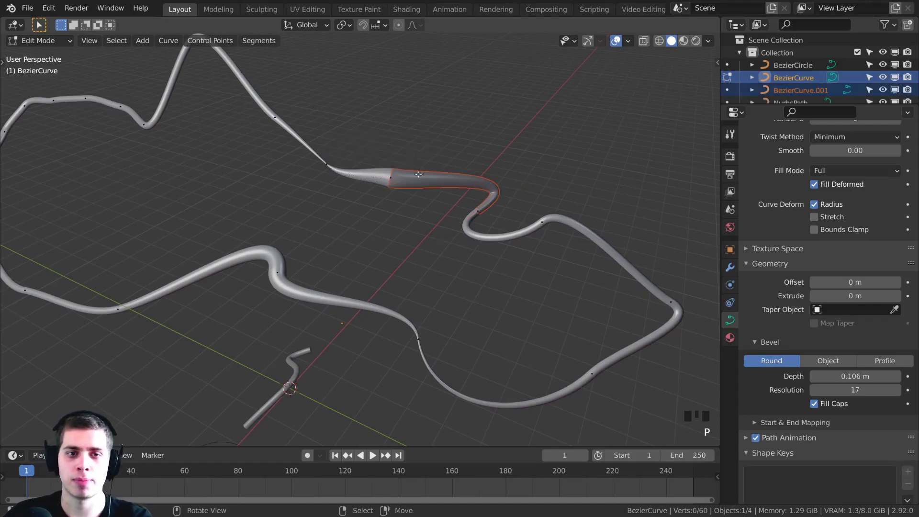
Return to Object Mode and move the separated tube piece away from the gap in the large curve.
right_click(422, 181)
key(Tab)
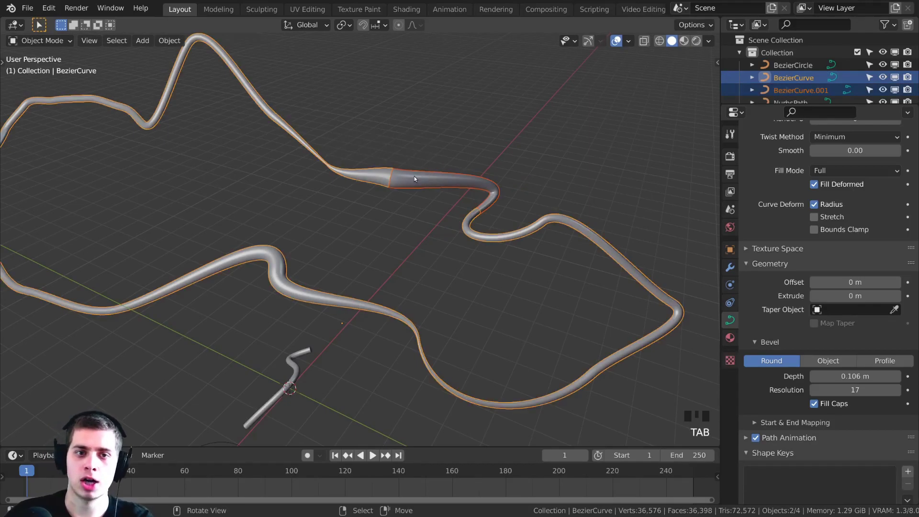
click(424, 178)
key(g)
click(478, 113)
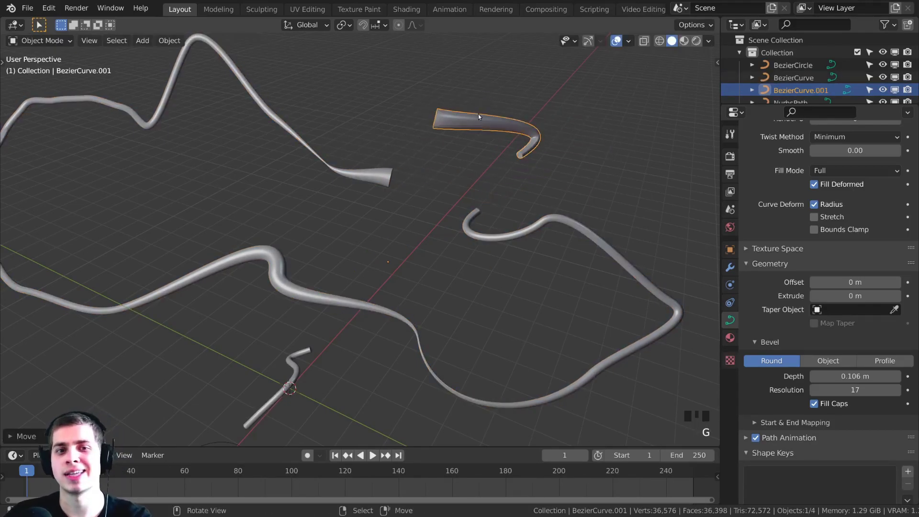
Enter Edit Mode on the separated tube piece and select all its control points.
middle_drag(478, 114, 468, 137)
key(Tab)
key(a)
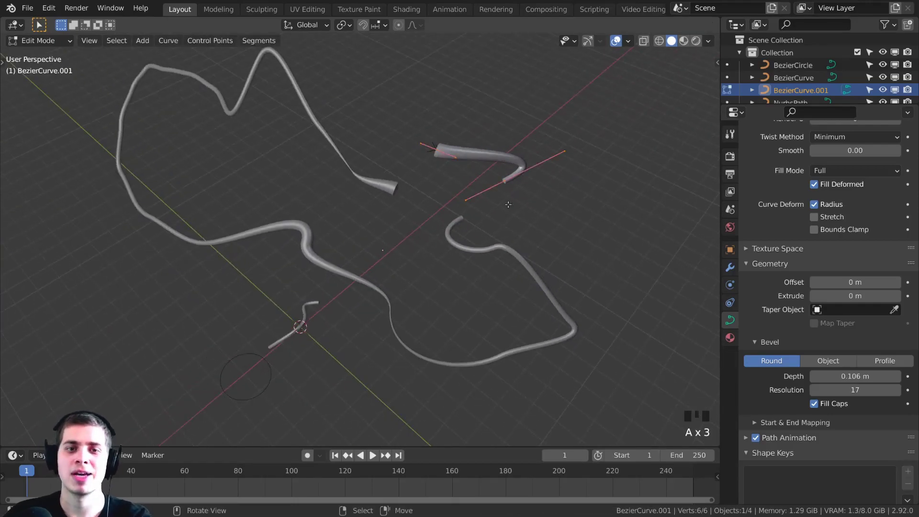
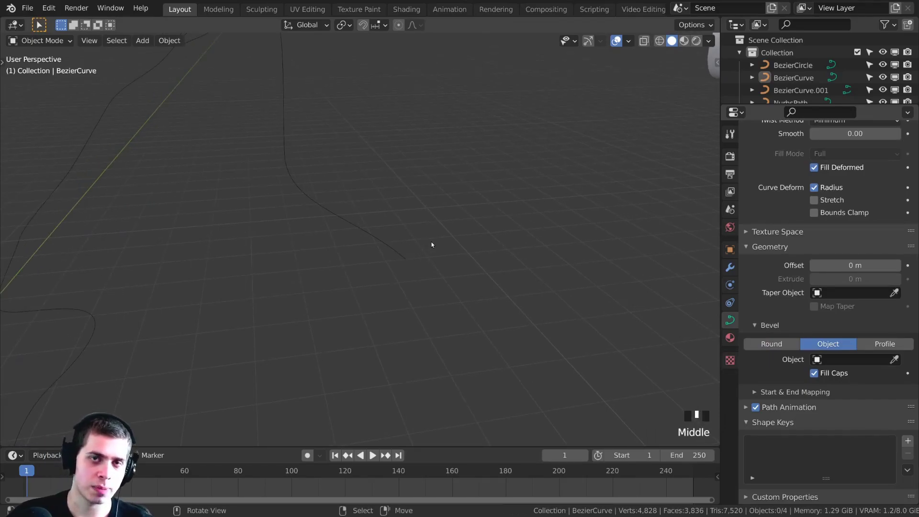
Add a new Bezier circle to the scene.
scroll(426, 244, down, 2)
middle_drag(427, 244, 402, 260)
key(shift+a)
mouse_move(371, 153)
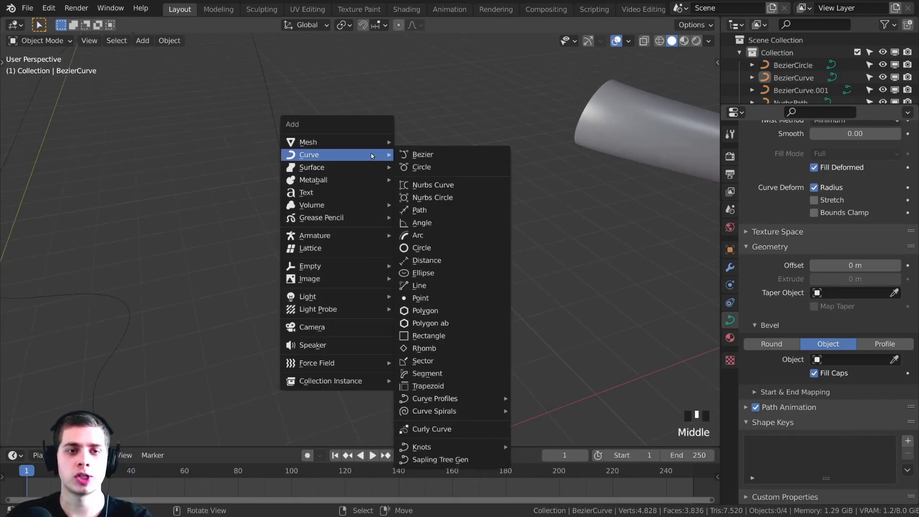
key(shift+a)
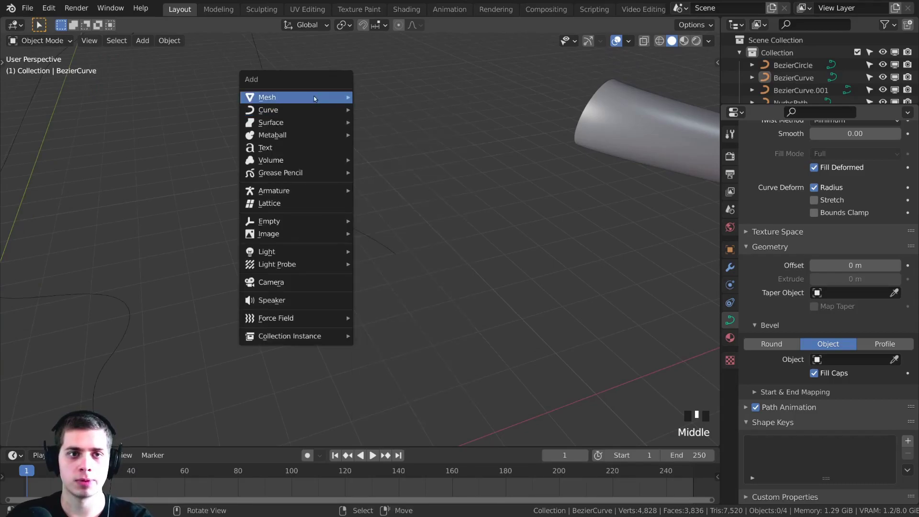
mouse_move(316, 96)
mouse_move(292, 113)
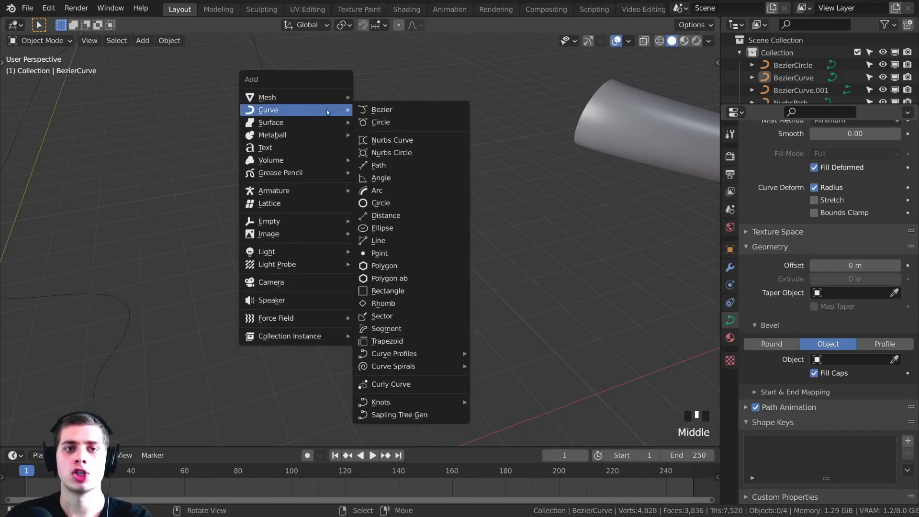
click(382, 124)
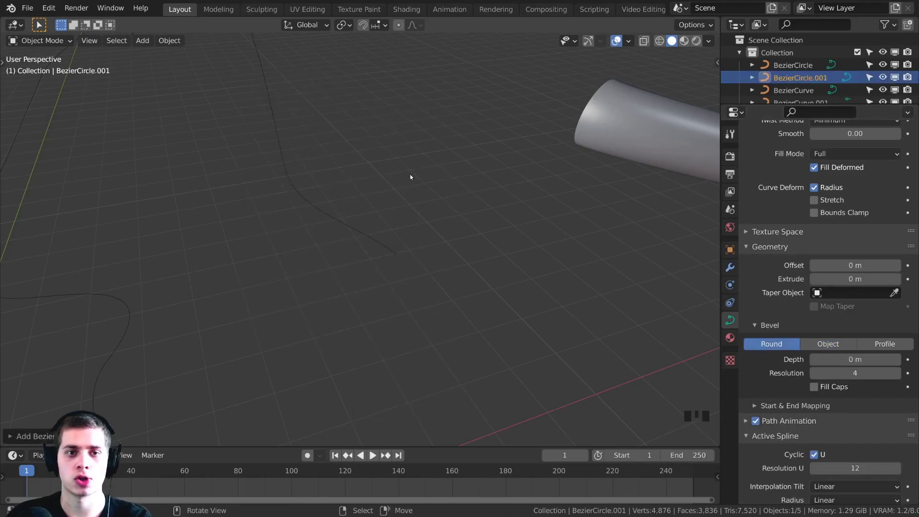
Move the new circle up into the open space between the large curve and the separate tube.
scroll(411, 177, down, 7)
key(g)
click(404, 275)
scroll(404, 275, up, 6)
key(g)
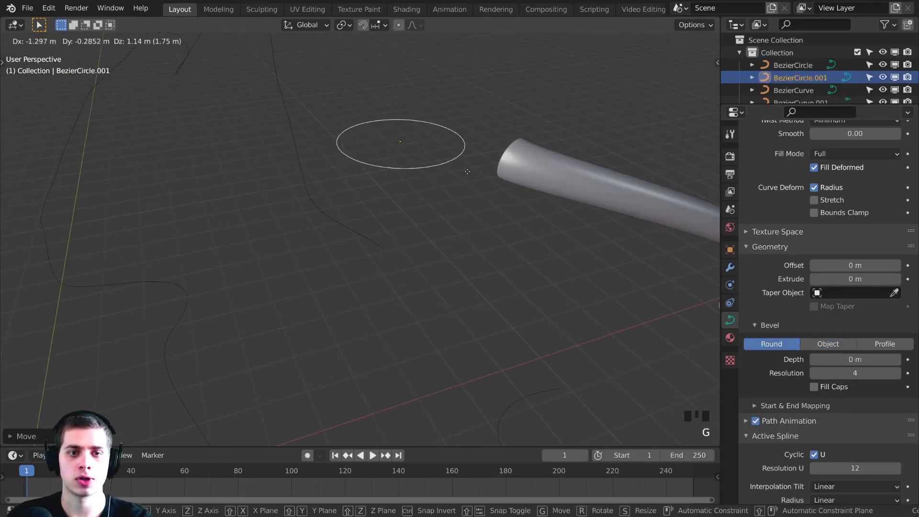
click(467, 172)
shift+middle_drag(467, 171, 426, 245)
Select the large BezierCurve and pick the new circle as its bevel object.
key(a)
right_click(346, 239)
scroll(381, 252, up, 1)
scroll(427, 245, up, 2)
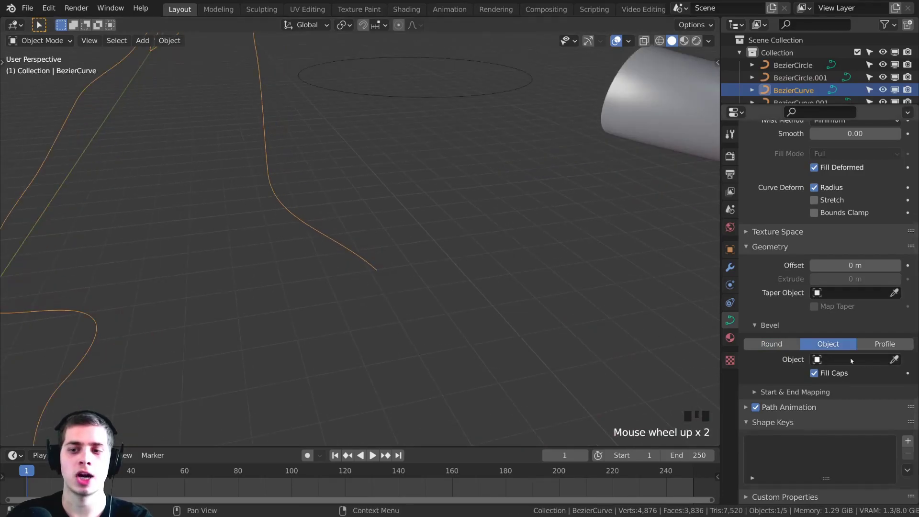
click(895, 360)
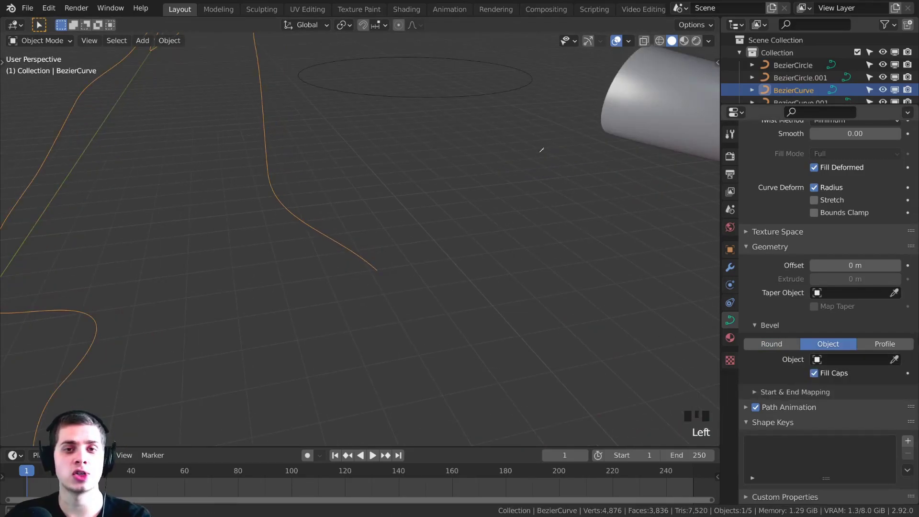
click(477, 92)
Move the bevel circle away from the large curve and scale it down to thin the curve.
scroll(400, 179, down, 5)
middle_drag(402, 179, 390, 208)
key(g)
right_click(398, 204)
click(403, 198)
key(g)
click(564, 162)
middle_drag(564, 161, 594, 175)
key(s)
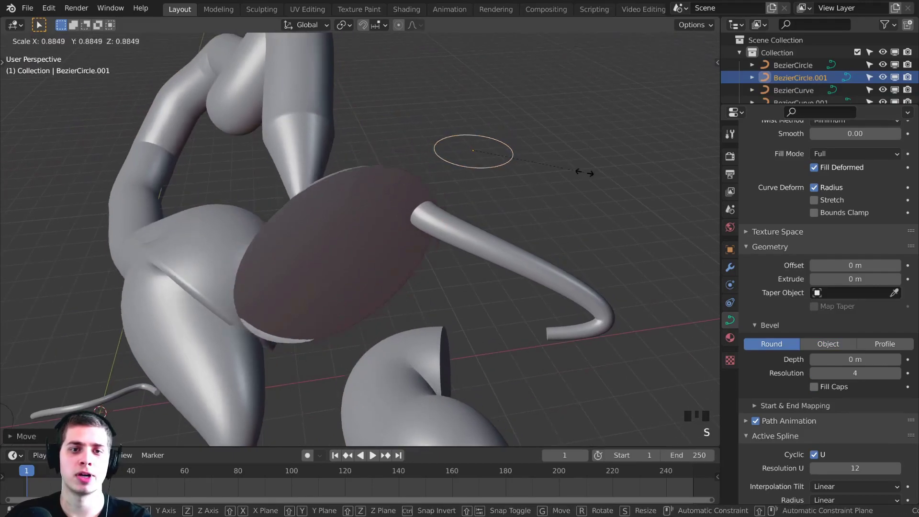
click(513, 161)
Bring the bevel circle next to the large curve's capped end and rescale it.
scroll(512, 163, up, 4)
key(g)
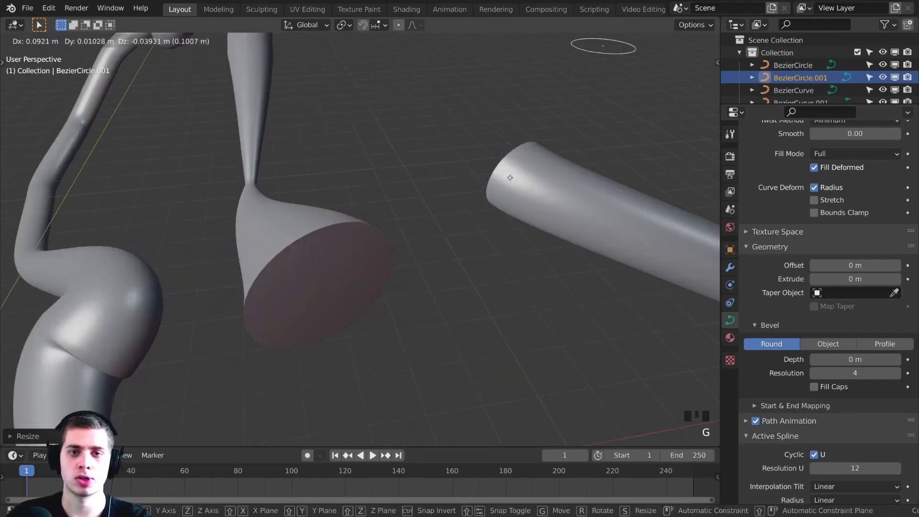
click(322, 267)
middle_drag(321, 266, 440, 193)
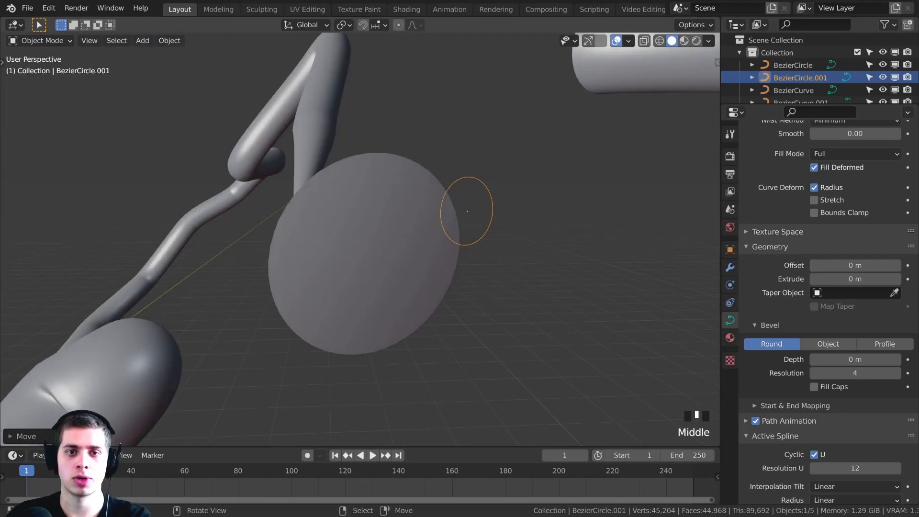
key(s)
click(464, 273)
Rotate the bevel circle freely and move it farther from the curve's capped end.
key(r)
key(r)
click(489, 273)
key(g)
click(577, 271)
middle_drag(576, 271, 529, 254)
shift+middle_drag(529, 254, 489, 235)
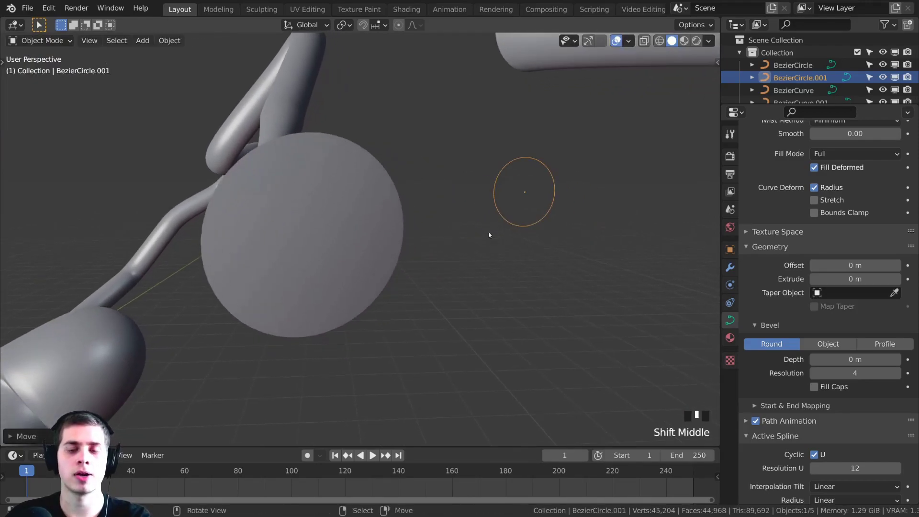
Enter Edit Mode on the bevel circle and move three of its control points to bend the round cross-section into a concave shape.
key(Tab)
right_click(519, 161)
key(g)
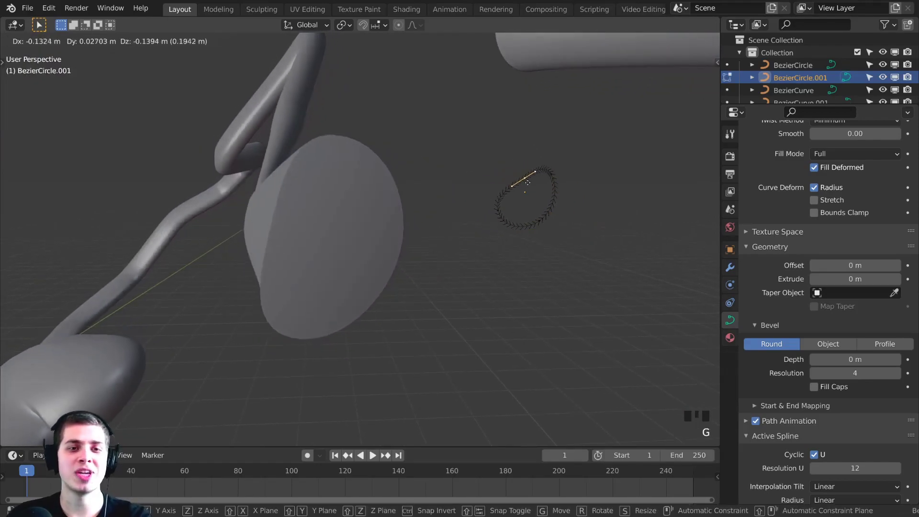
click(531, 184)
key(g)
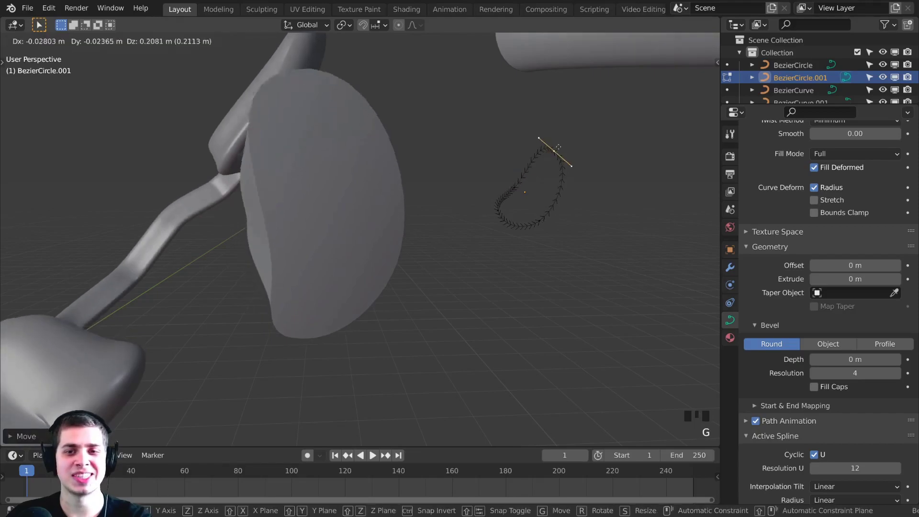
click(551, 139)
right_click(516, 188)
key(g)
click(536, 186)
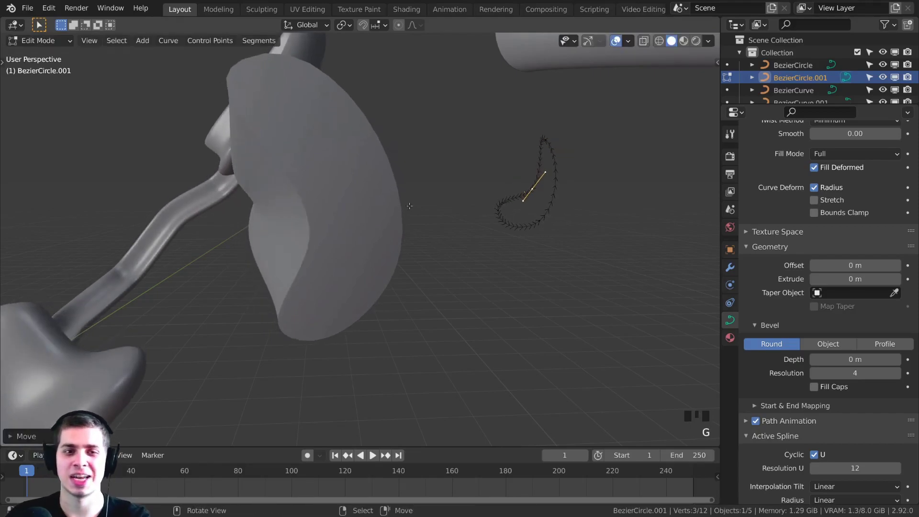
middle_drag(536, 185, 449, 220)
scroll(448, 221, up, 4)
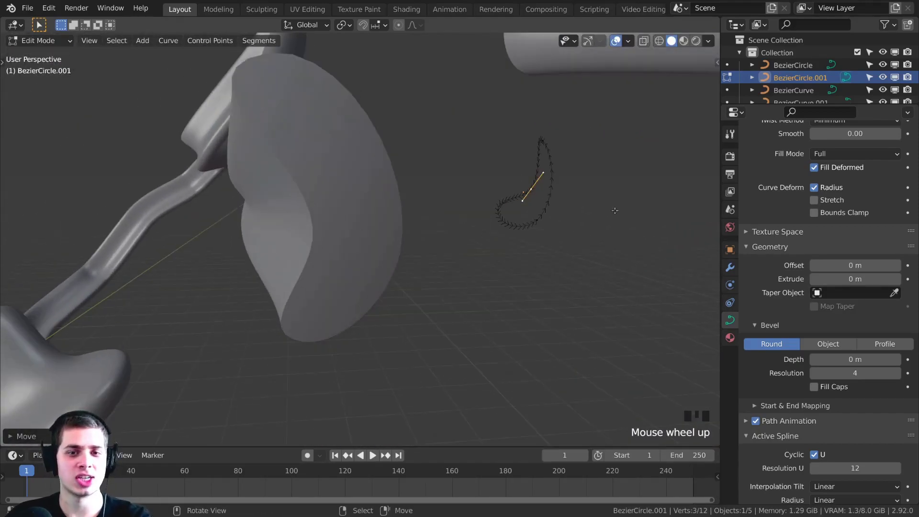
shift+middle_drag(500, 208, 463, 218)
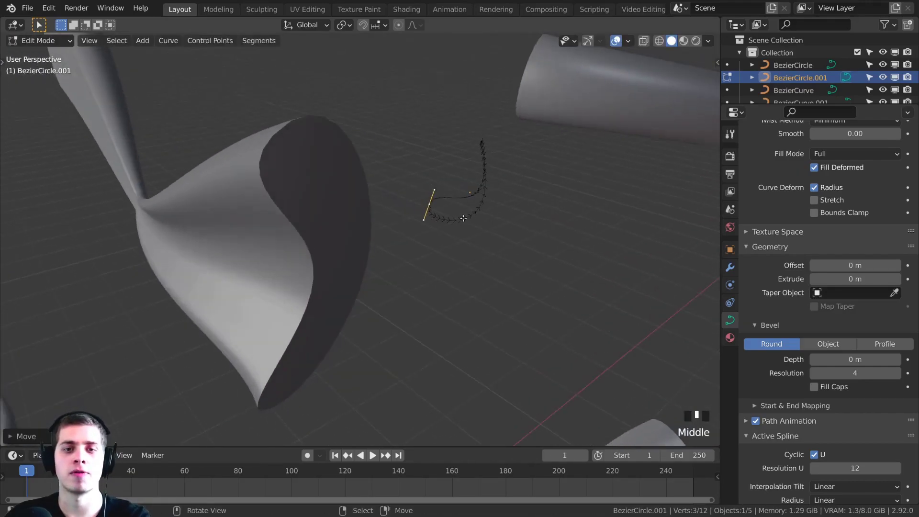
middle_drag(467, 165, 502, 201)
key(a)
key(a)
key(r)
right_click(500, 204)
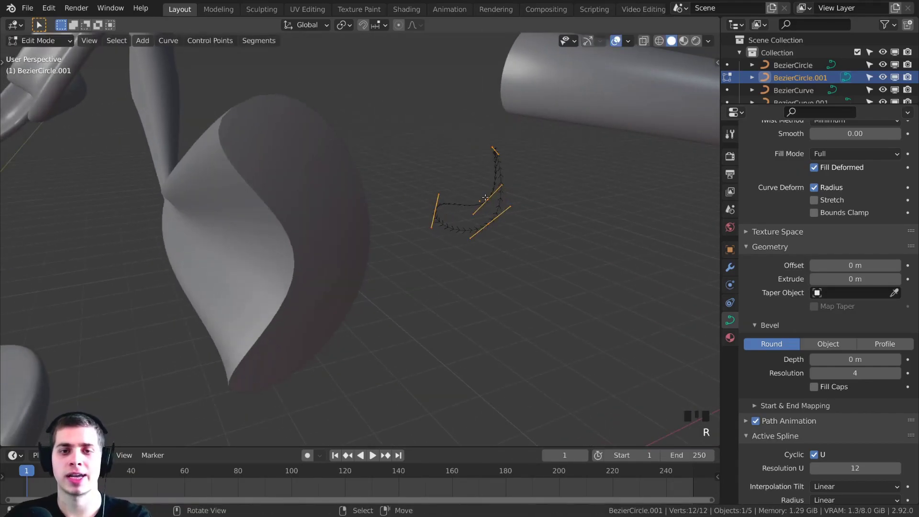
Reposition the profile's inner control point to start pinching the cross-section in the middle.
right_click(484, 190)
key(g)
click(471, 168)
middle_drag(473, 170, 519, 194)
key(g)
click(522, 198)
Shift the two waist points of the bow-tie profile together and pull one outer point farther outward.
shift+right_click(515, 190)
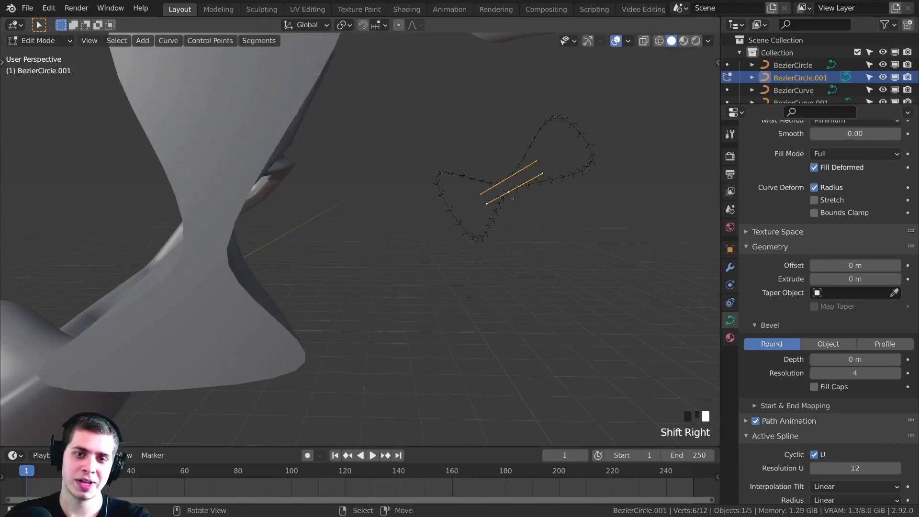
key(g)
click(526, 195)
right_click(447, 209)
key(g)
click(422, 224)
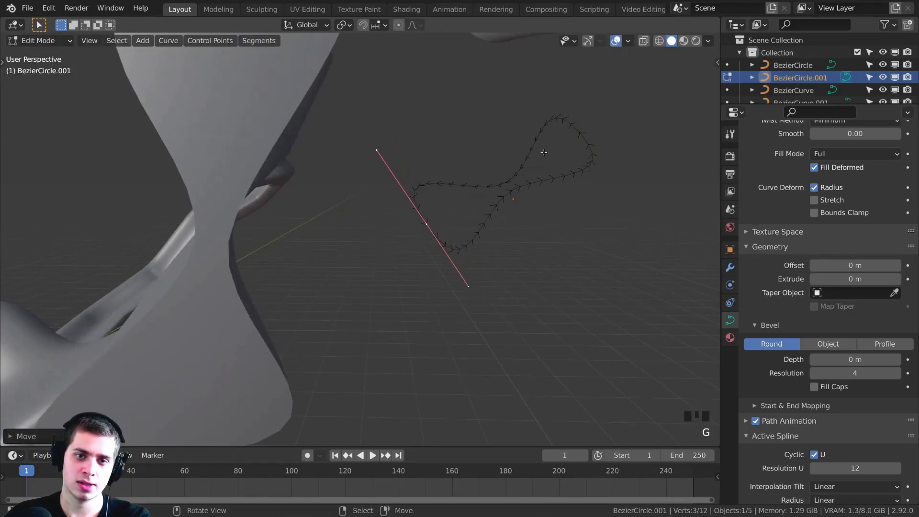
middle_drag(543, 152, 478, 192)
Scale and rotate all the bow-tie profile's control points repeatedly to vary the curve's cross-section.
key(s)
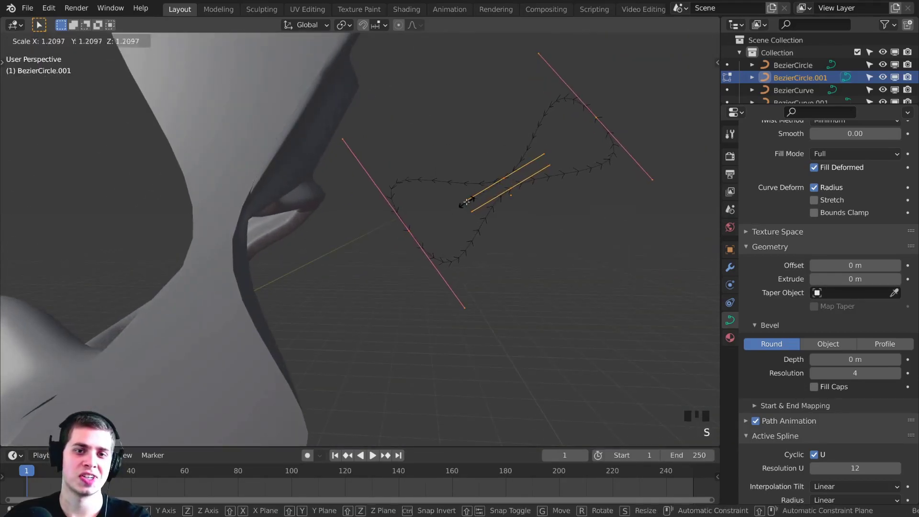
click(464, 204)
key(r)
click(489, 239)
key(s)
click(522, 221)
key(r)
click(550, 207)
key(g)
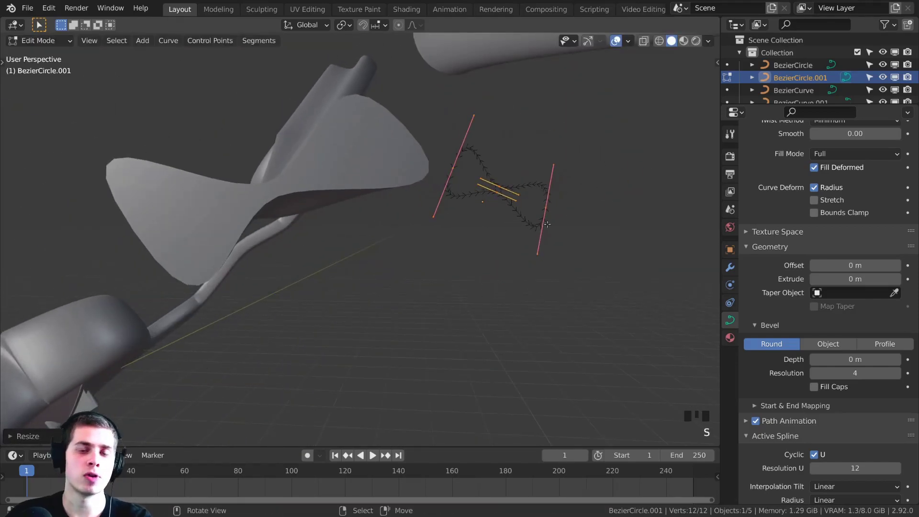
key(r)
click(470, 235)
middle_drag(429, 230, 354, 210)
shift+middle_drag(354, 211, 376, 211)
Spread the bow-tie profile's two waist points apart to widen the cross-section, and rotate the outer one.
right_click(555, 233)
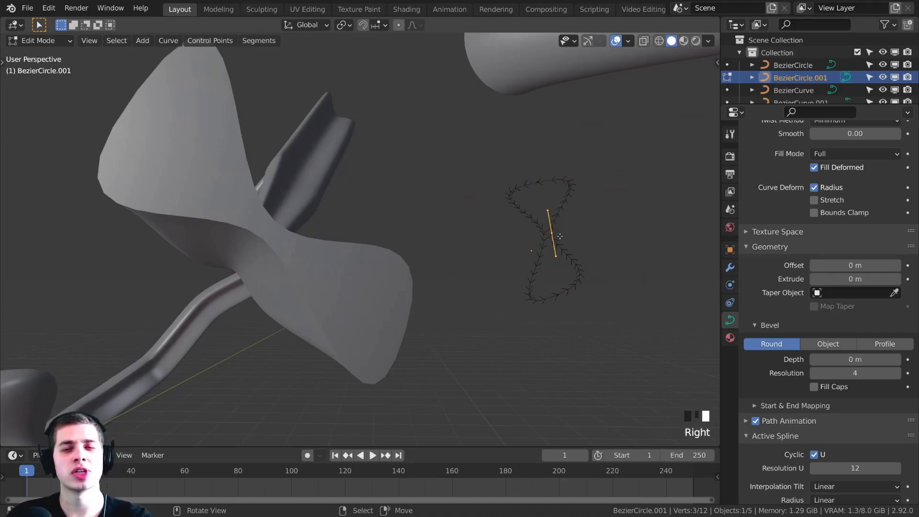
key(g)
click(601, 230)
right_click(548, 233)
key(g)
click(482, 243)
key(ctrl+z)
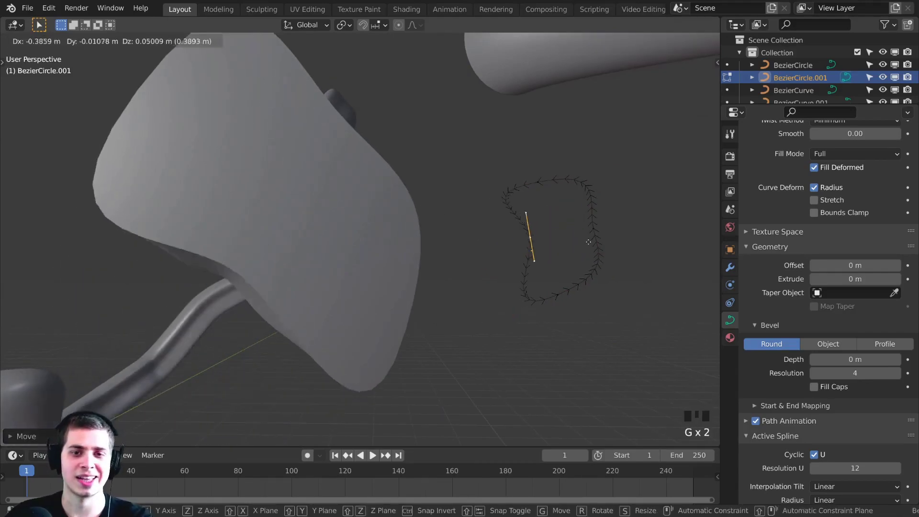
right_click(603, 232)
right_drag(587, 225, 611, 222)
key(r)
click(586, 231)
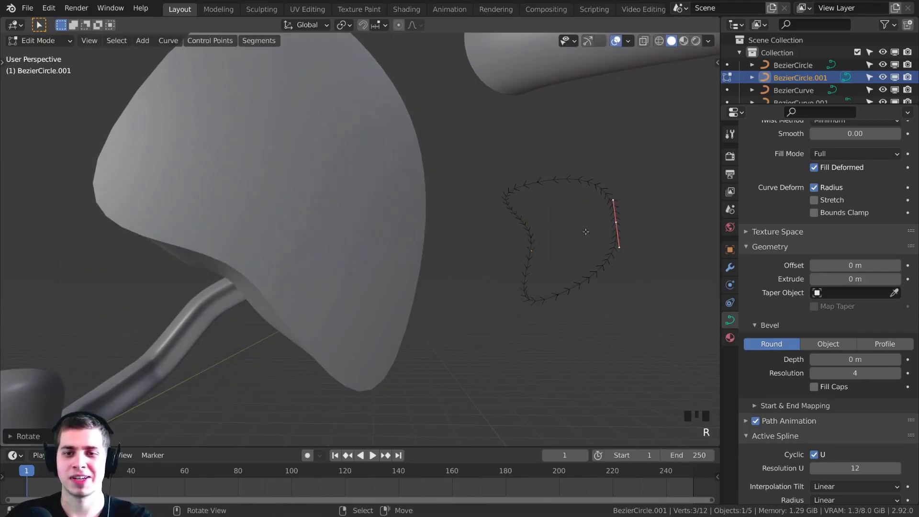
Select three of the profile's control points, move them closer to the remaining one and scale them down.
right_drag(532, 186, 535, 184)
key(a)
drag(572, 153, 473, 326)
key(g)
click(582, 283)
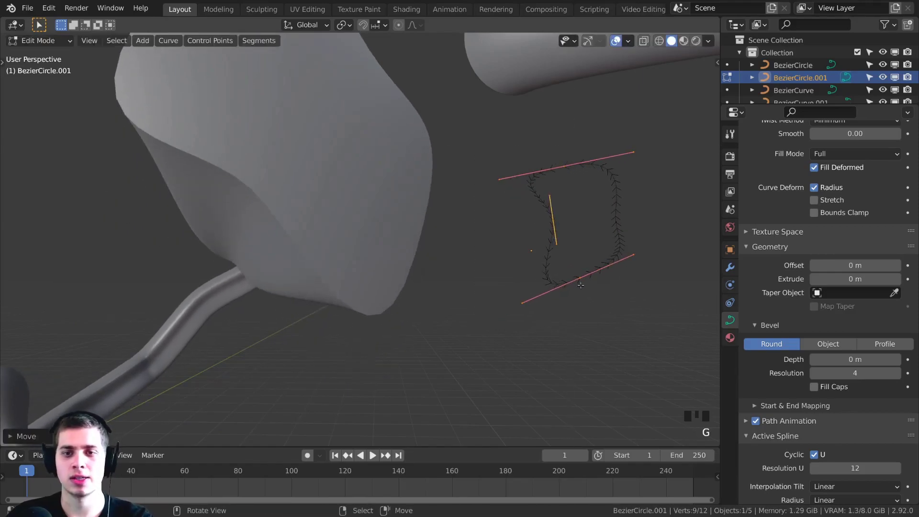
key(s)
click(574, 283)
key(s)
click(604, 254)
Reposition the profile's inner and upper control points to refine the rounded cross-section.
right_click(555, 220)
key(g)
click(486, 209)
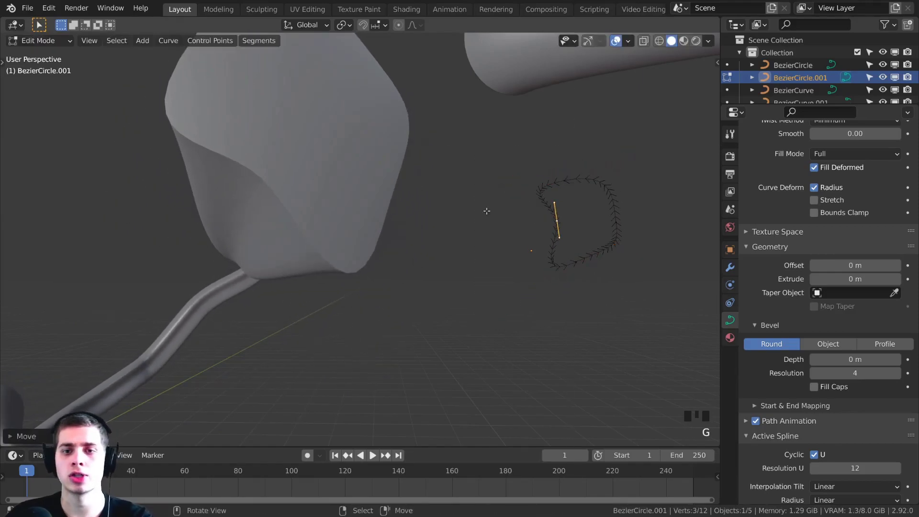
middle_drag(486, 209, 527, 229)
key(s)
click(563, 201)
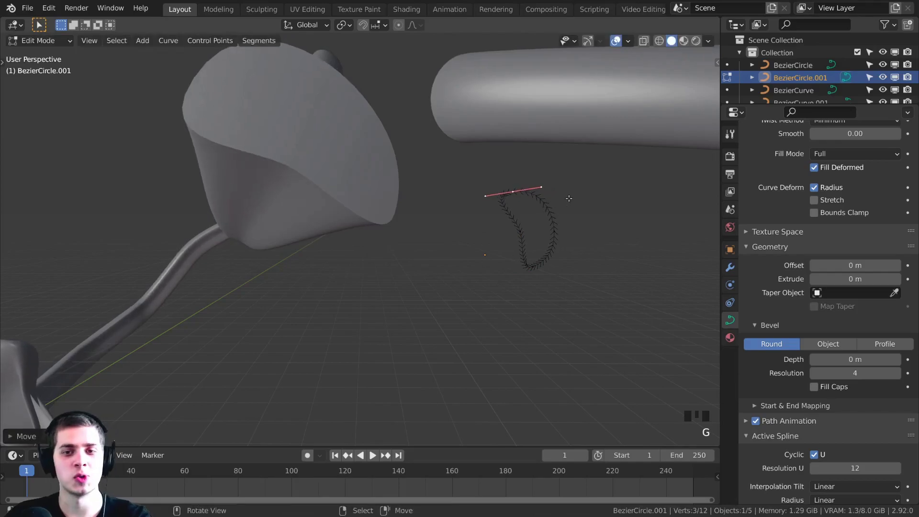
Switch editing to the large BezierCurve and change its bevel mode to Profile.
middle_drag(525, 199, 544, 201)
middle_drag(544, 201, 550, 202)
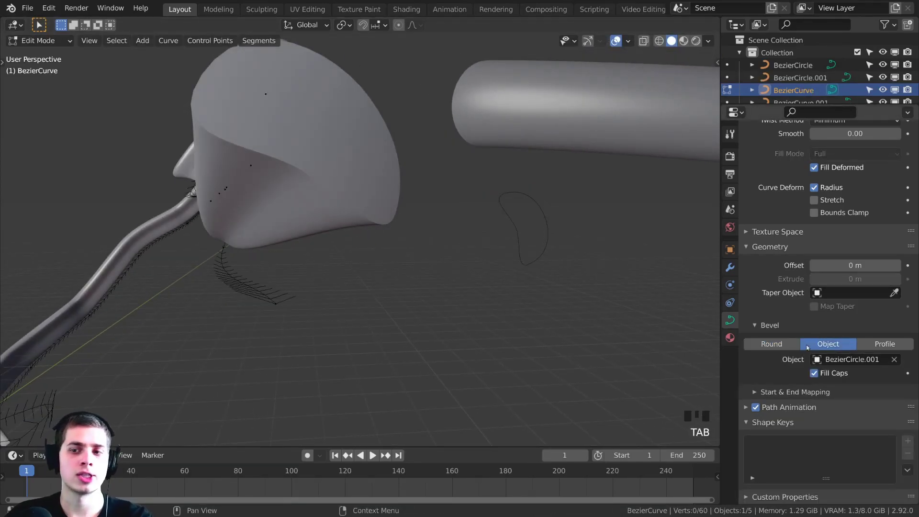
click(886, 345)
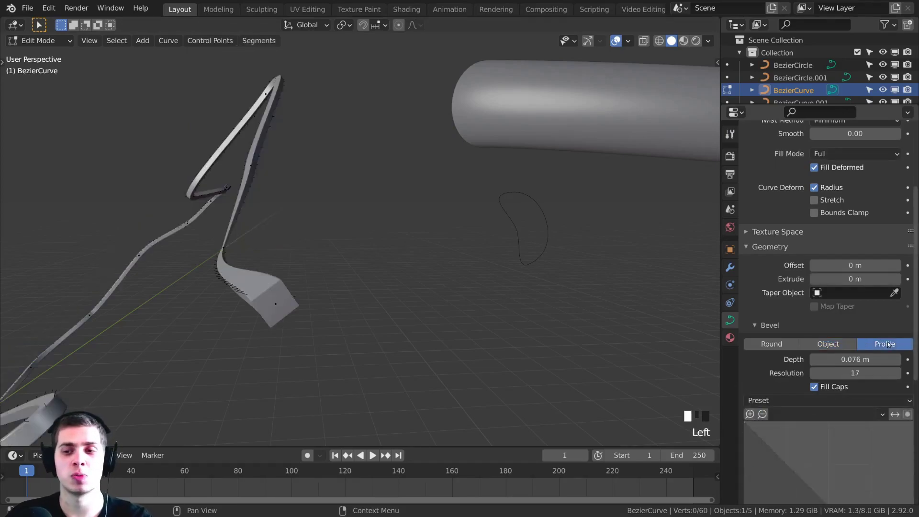
Add two points to the bevel profile graph, a peak at about X 0.45, Y 0.79 and a dip before it.
scroll(844, 259, down, 6)
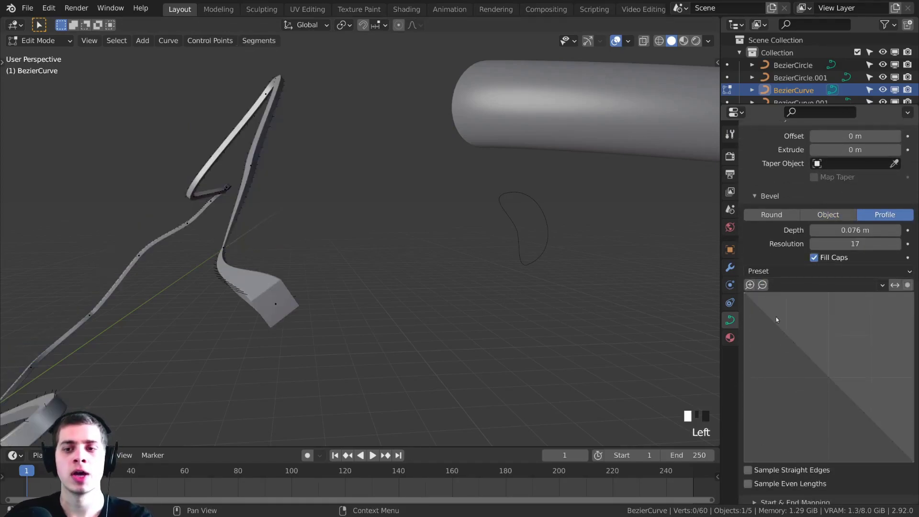
middle_drag(420, 287, 479, 230)
scroll(431, 247, up, 2)
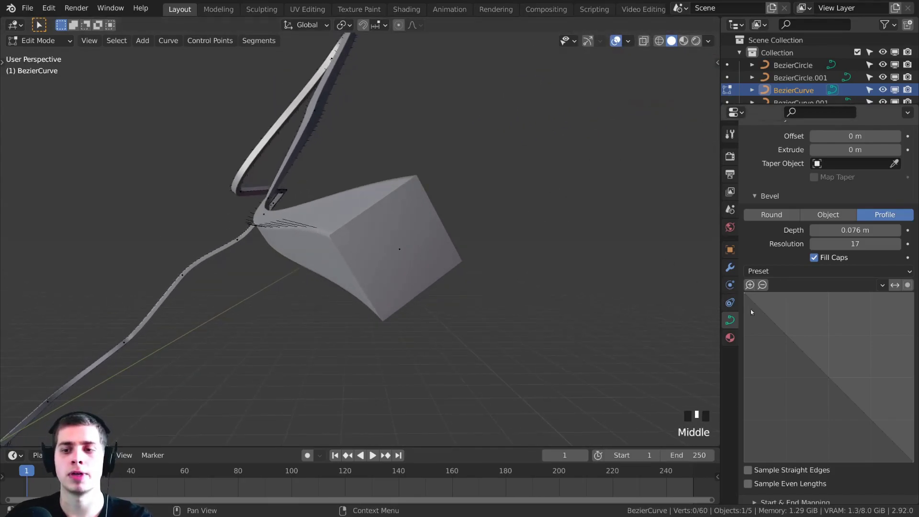
drag(792, 341, 820, 328)
click(784, 375)
mouse_move(433, 237)
middle_down()
mouse_move(360, 238)
mouse_move(399, 205)
mouse_move(420, 224)
middle_up()
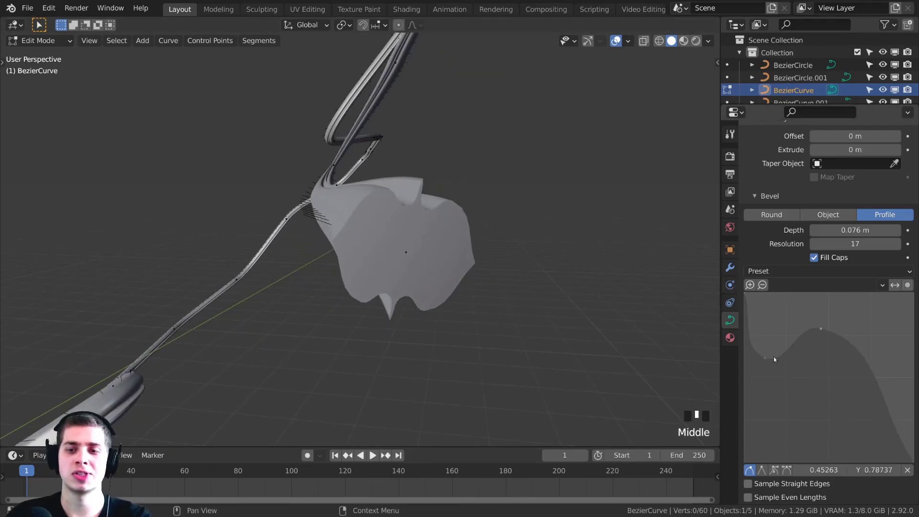
middle_drag(665, 312, 414, 194)
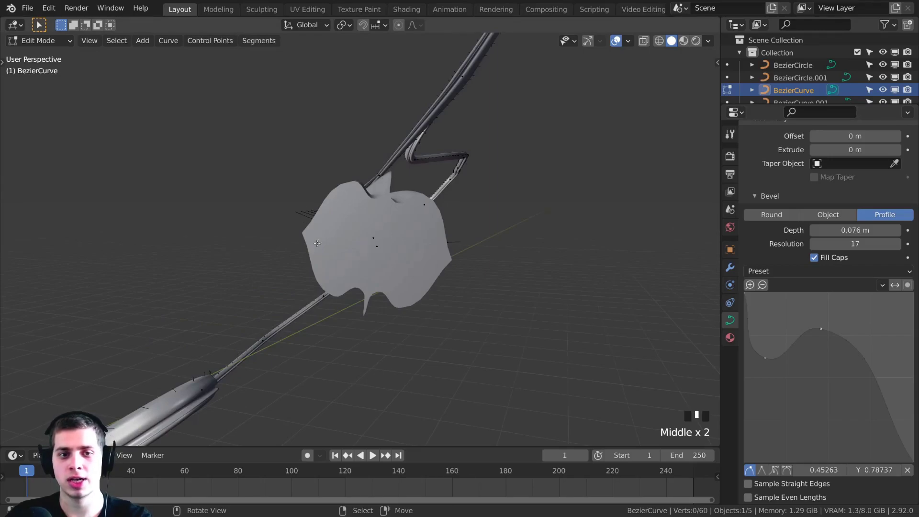
Add two more bevel profile points, at about X 0.27, Y 0.24 and about X 0.75, Y 0.45.
drag(869, 361, 790, 422)
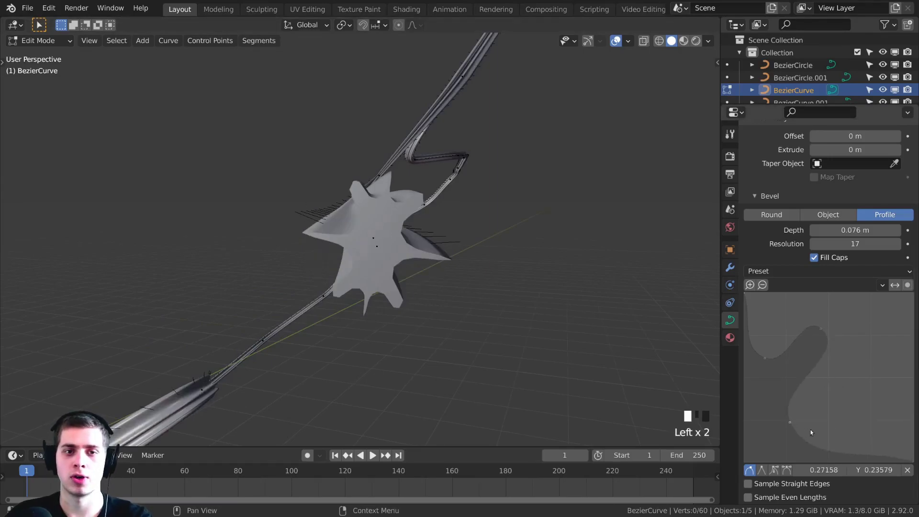
drag(854, 452, 870, 386)
middle_drag(494, 295, 489, 319)
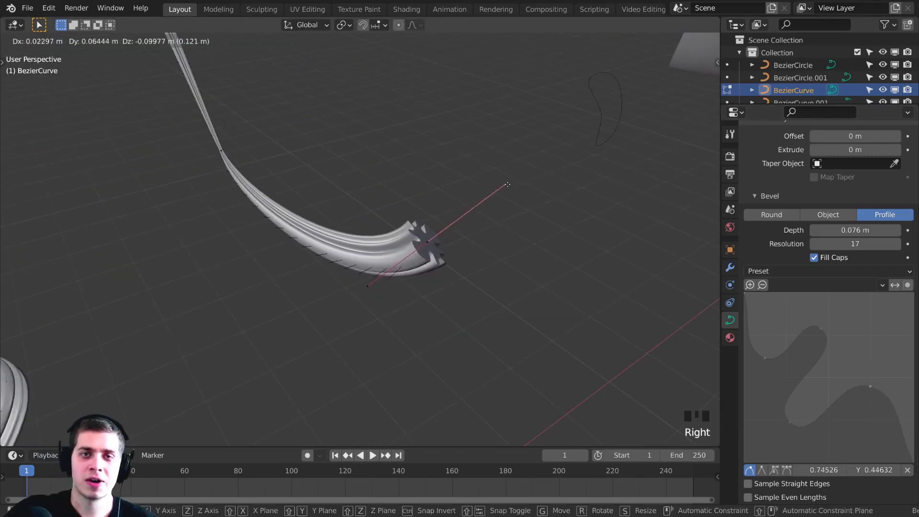
Leave Edit Mode on the large BezierCurve and convert it to a mesh.
shift+middle_drag(507, 184, 579, 186)
scroll(488, 221, down, 2)
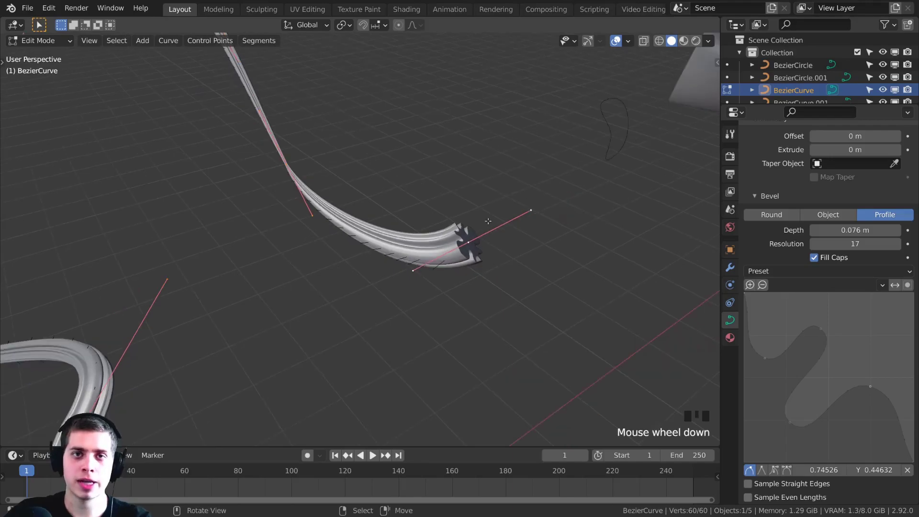
middle_drag(488, 220, 473, 239)
scroll(507, 237, up, 3)
middle_drag(541, 236, 546, 236)
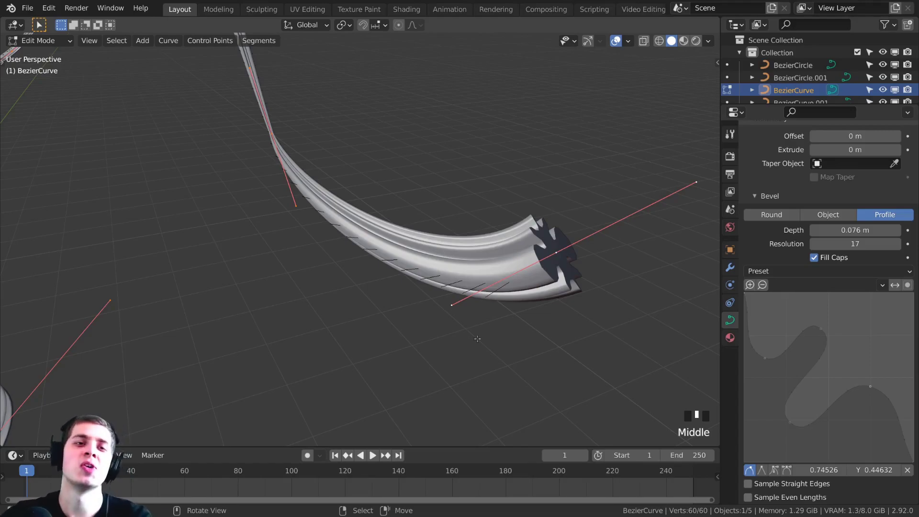
shift+middle_drag(477, 339, 392, 163)
scroll(392, 163, up, 2)
key(Tab)
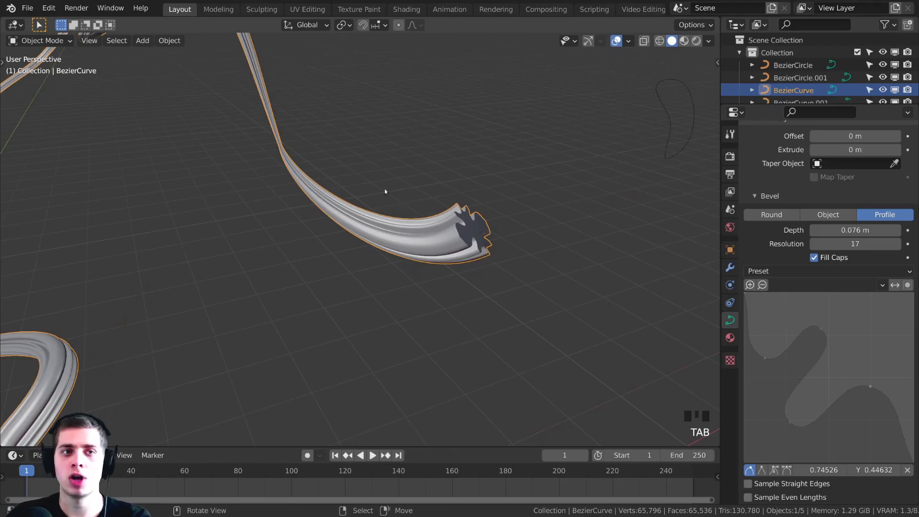
click(168, 40)
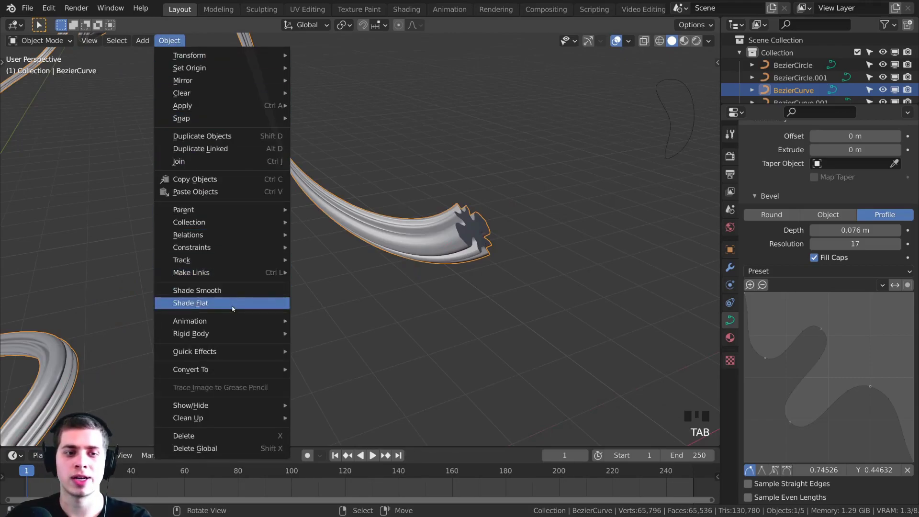
mouse_move(204, 370)
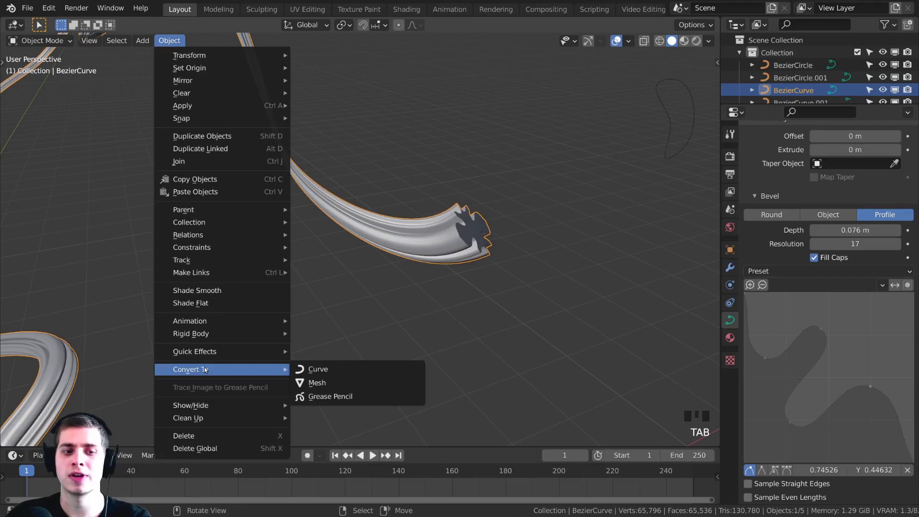
click(329, 384)
Enter Edit Mode on the converted mesh and select one loop of vertices running around the tube near its capped end.
middle_drag(380, 300, 402, 285)
key(Tab)
scroll(380, 275, up, 3)
right_click(348, 306)
key(g)
right_click(354, 297)
alt+right_click(345, 302)
scroll(445, 268, down, 1)
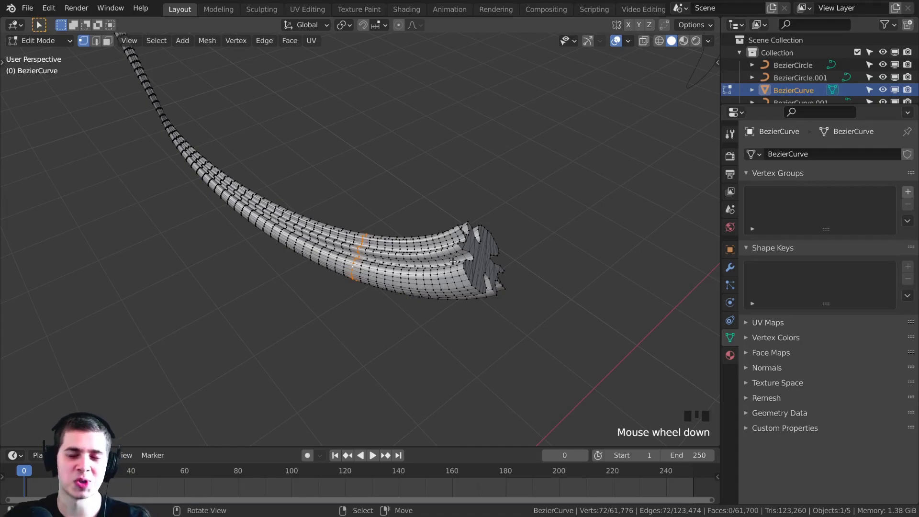
Switch the converted mesh to Object Mode and back to Edit Mode, inspecting its vertex layout near the capped end.
scroll(452, 262, down, 3)
middle_drag(452, 261, 424, 246)
key(Tab)
key(Tab)
scroll(393, 173, up, 2)
scroll(407, 173, up, 1)
scroll(428, 240, up, 2)
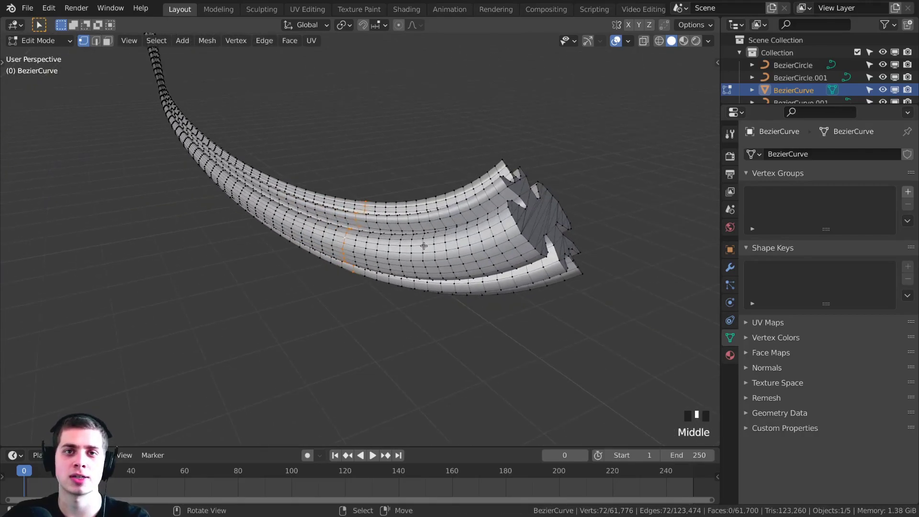